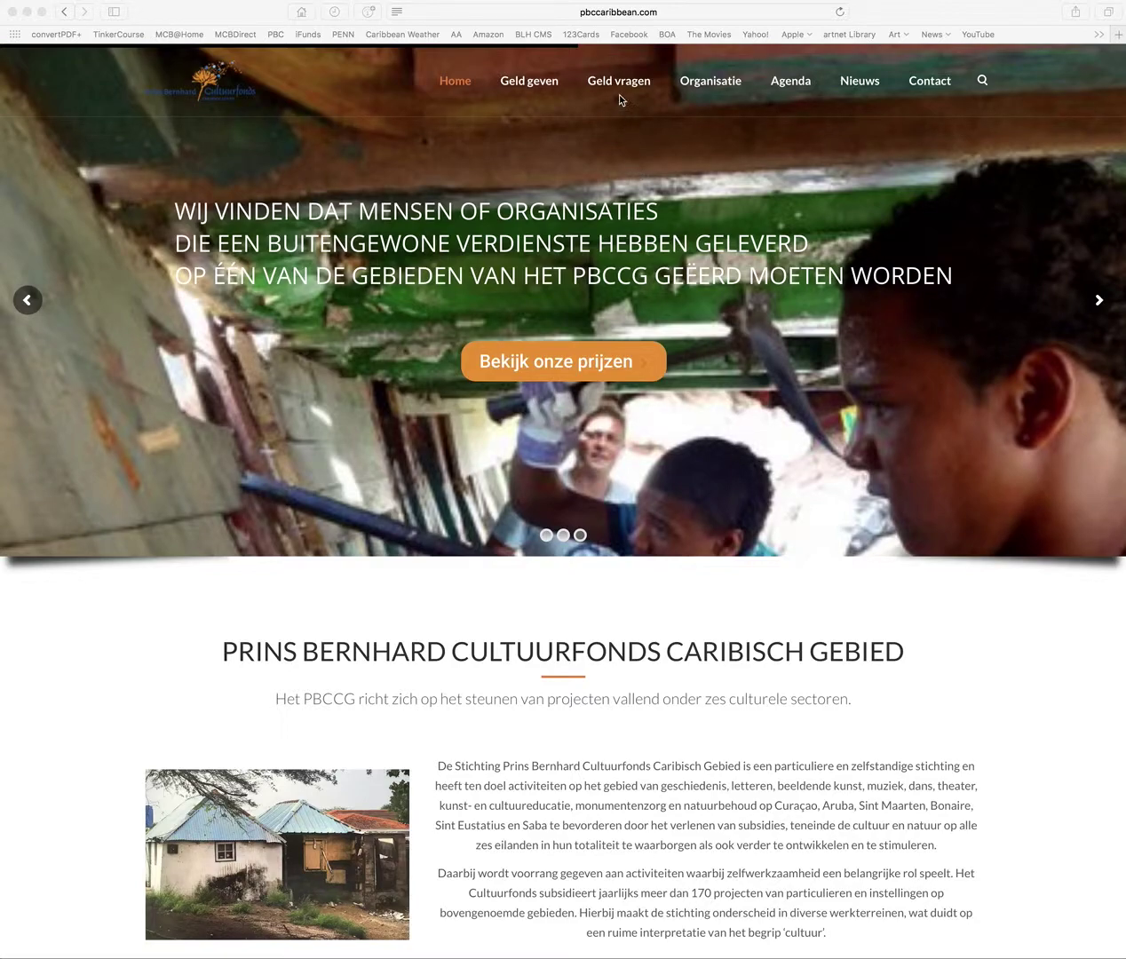
Go through Geld vragen › Subsidie aanvragen and follow the 'my PBCCG' link to the portal
{"action": "mouse_move", "coordinate": [619, 87]}
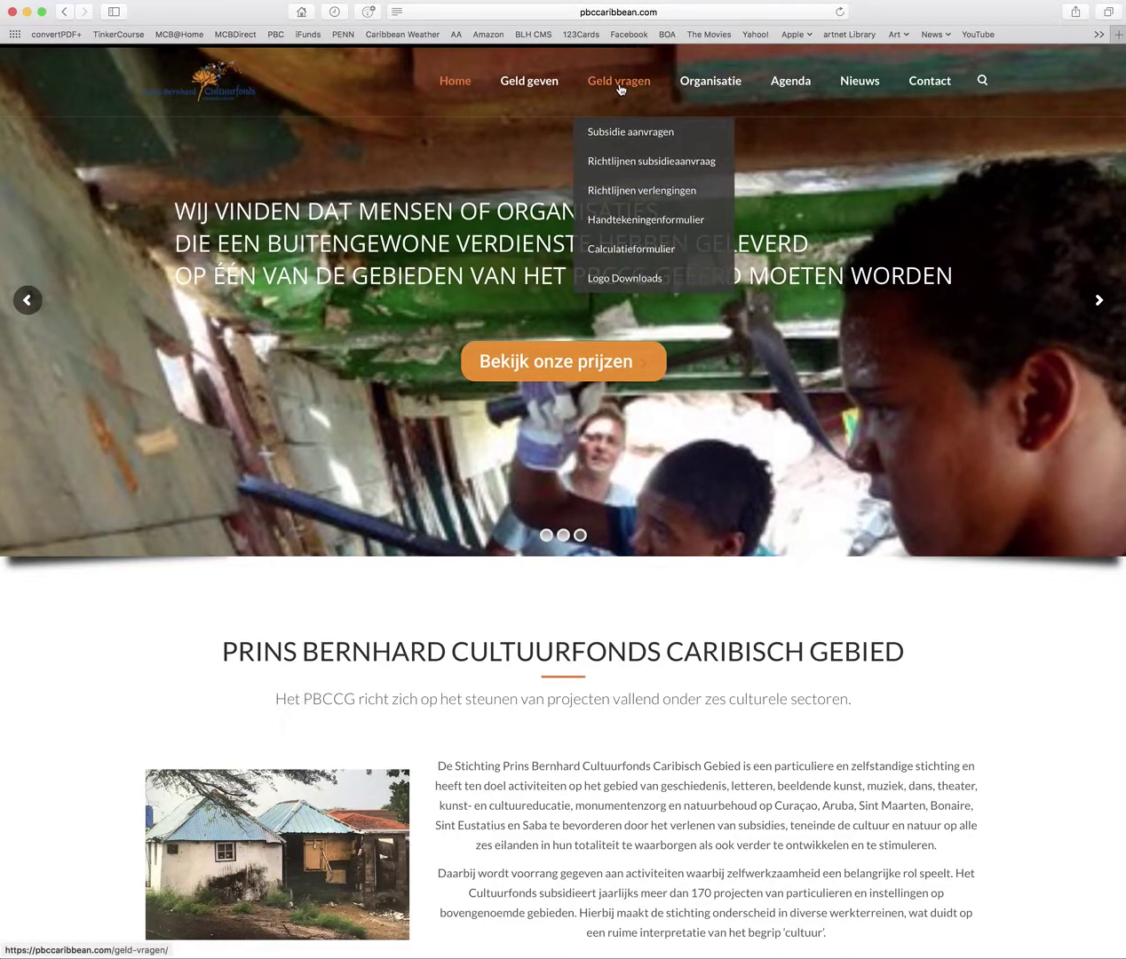
{"action": "left_click", "coordinate": [623, 133]}
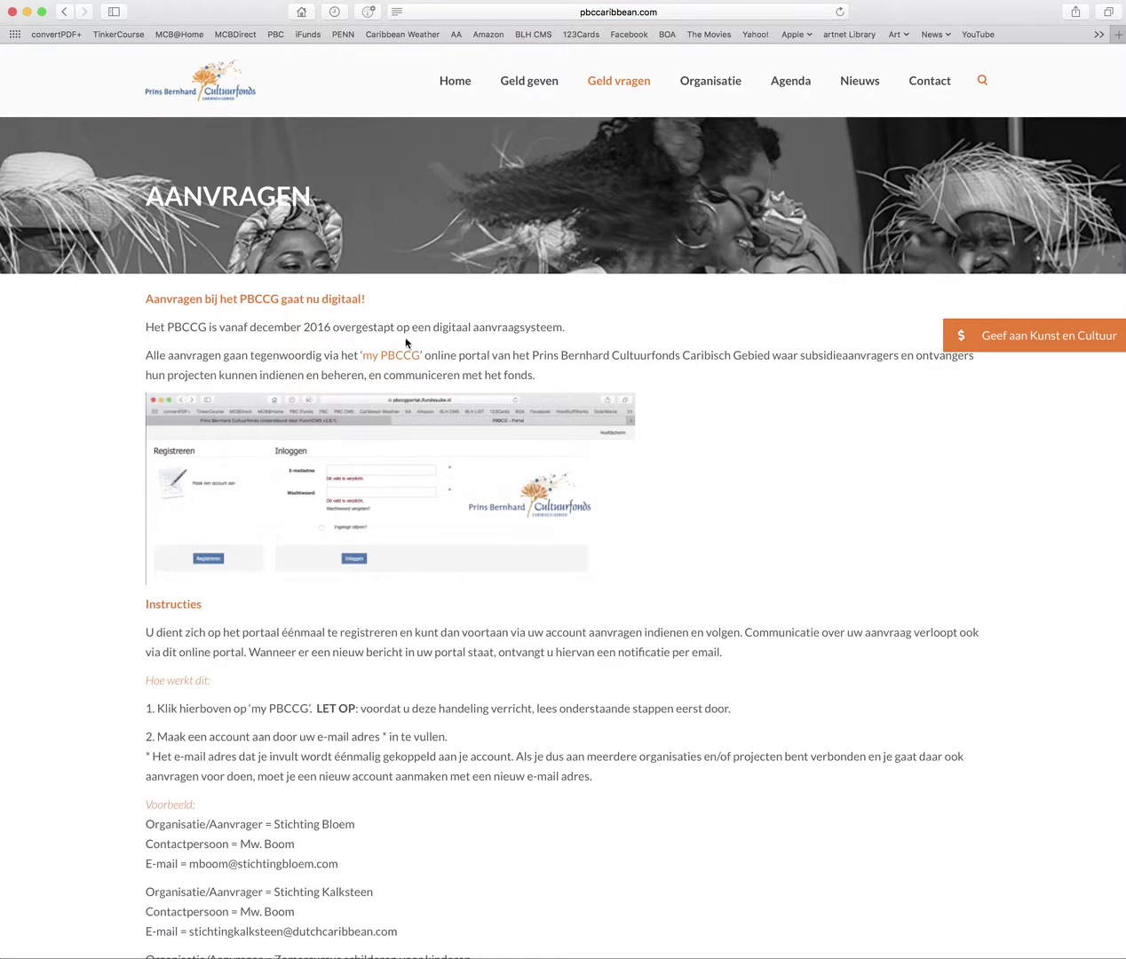
{"action": "left_click", "coordinate": [396, 358]}
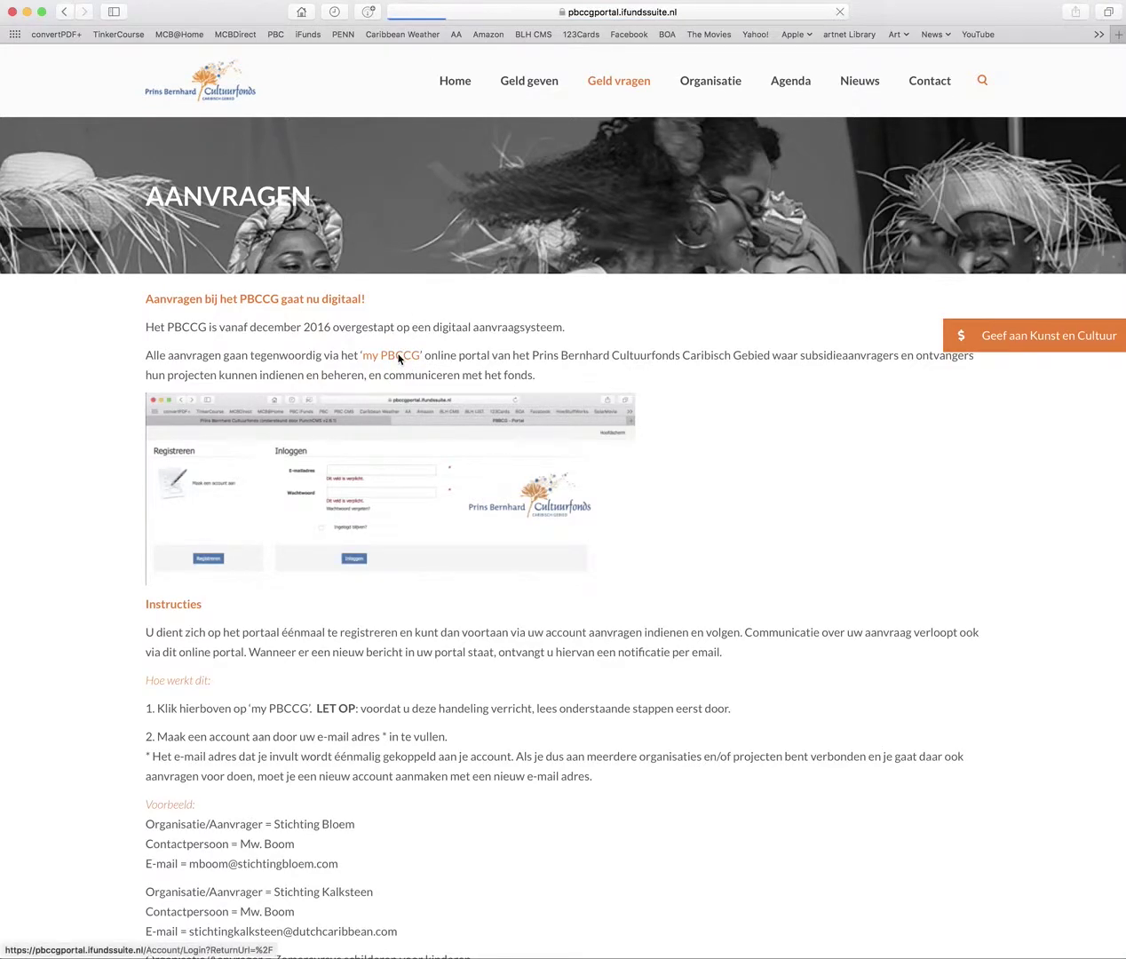
Log in with the saved account, read the Test project messages, and return to Hoofdscherm
{"action": "left_click", "coordinate": [467, 128]}
{"action": "left_click", "coordinate": [470, 154]}
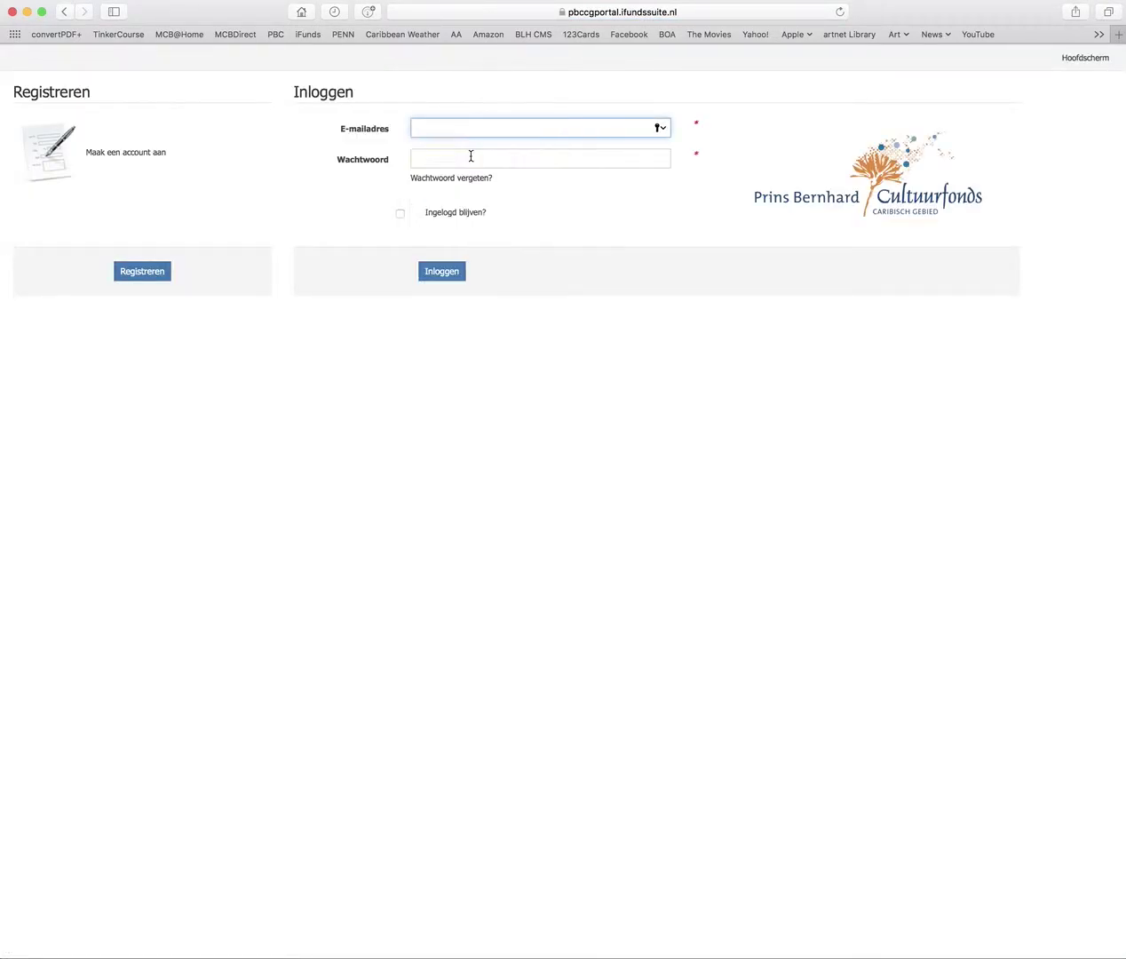
{"action": "left_click", "coordinate": [445, 272]}
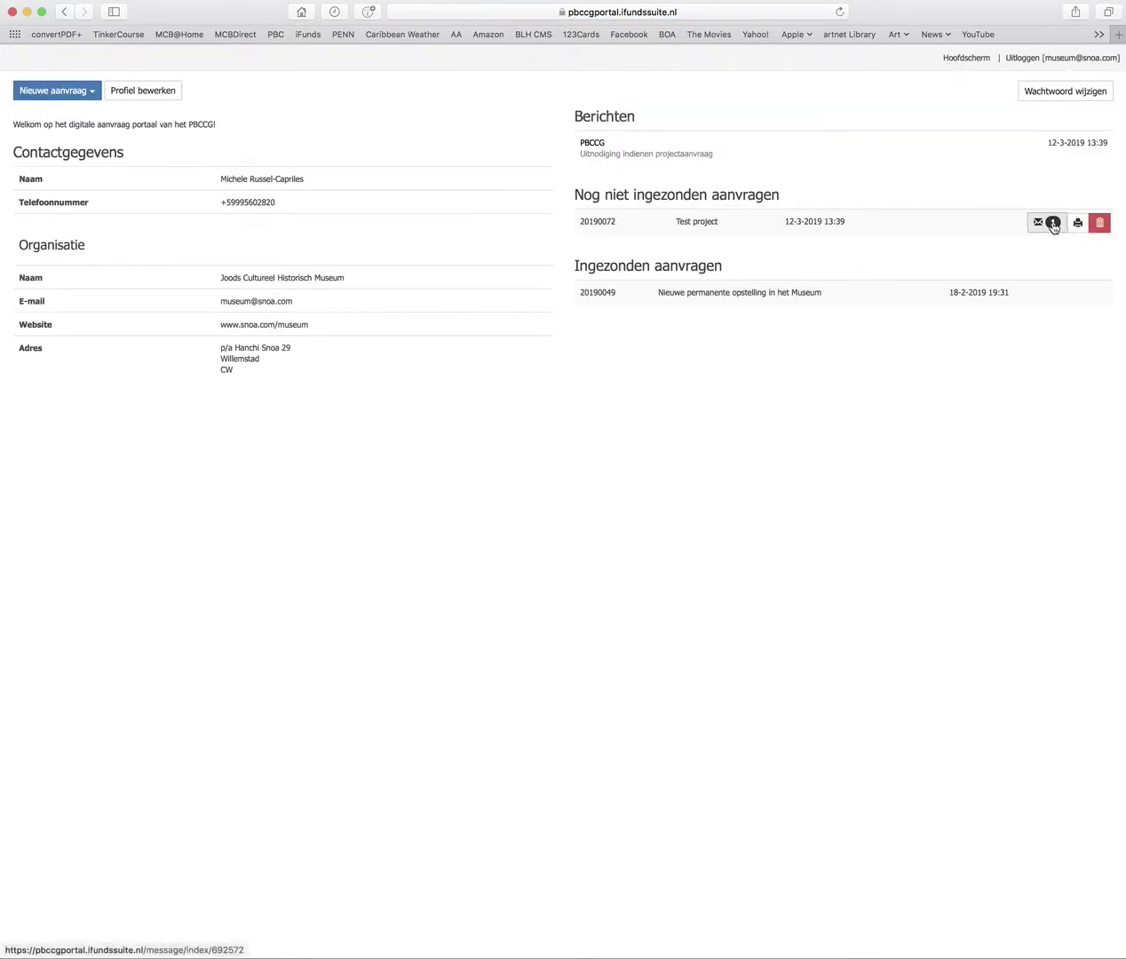
{"action": "left_click", "coordinate": [1047, 222]}
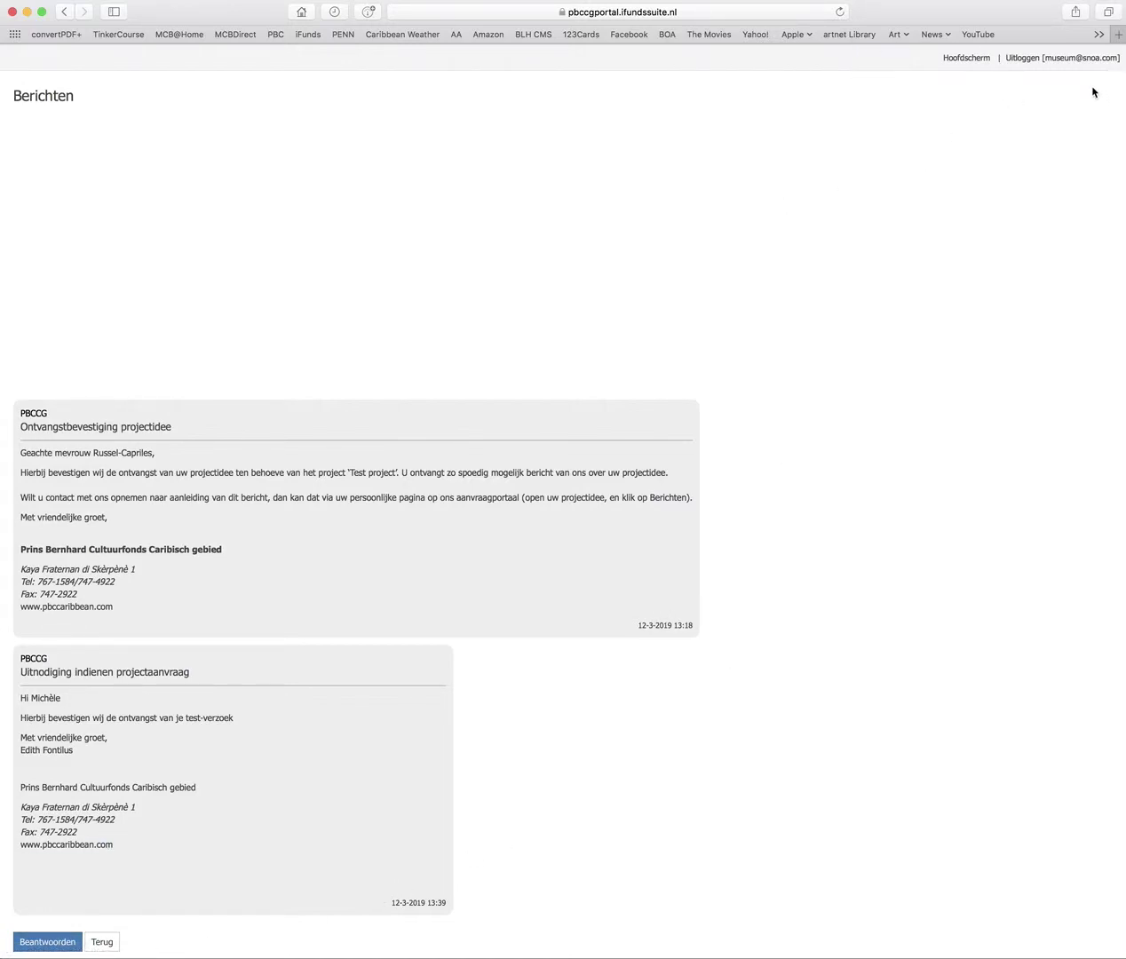
{"action": "left_click", "coordinate": [972, 59]}
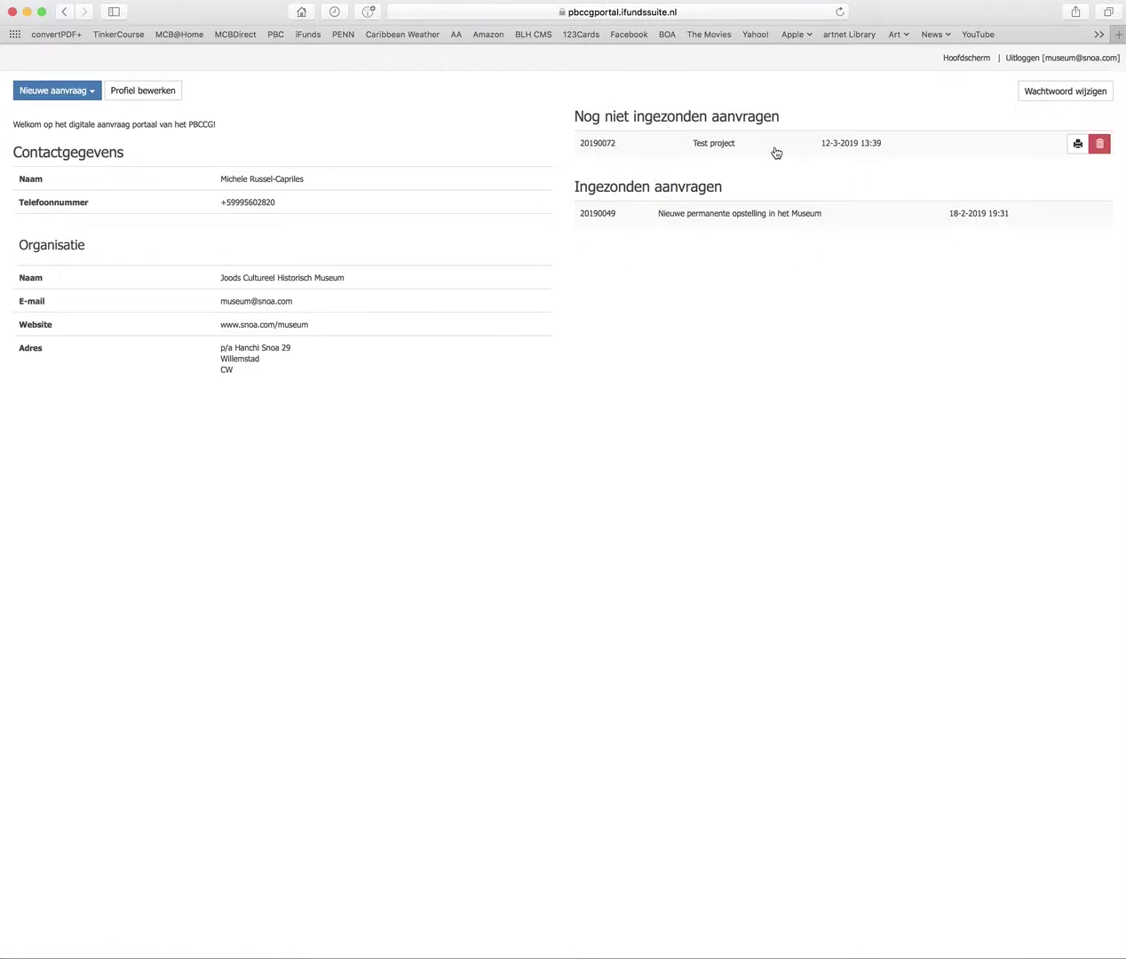
{"action": "left_click", "coordinate": [716, 147]}
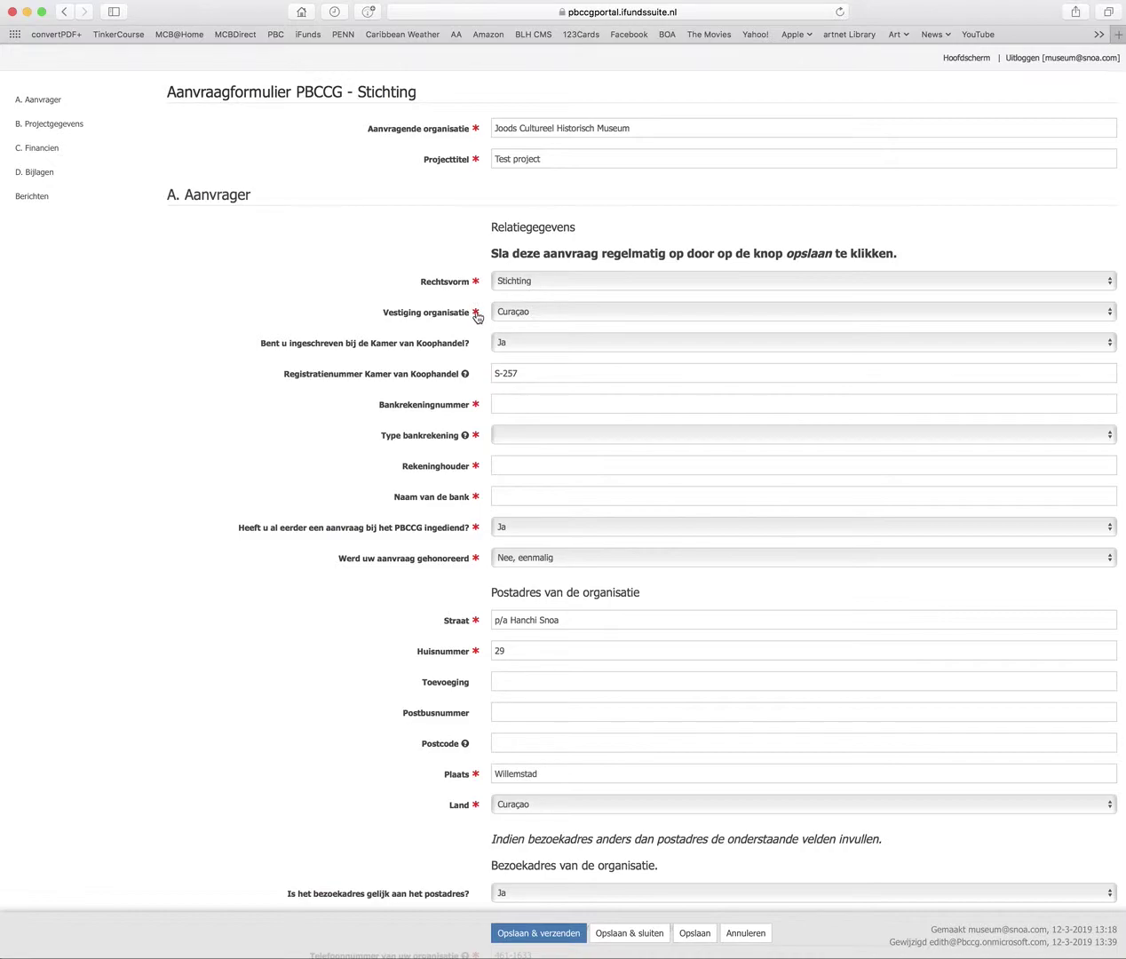
{"action": "left_click", "coordinate": [515, 406]}
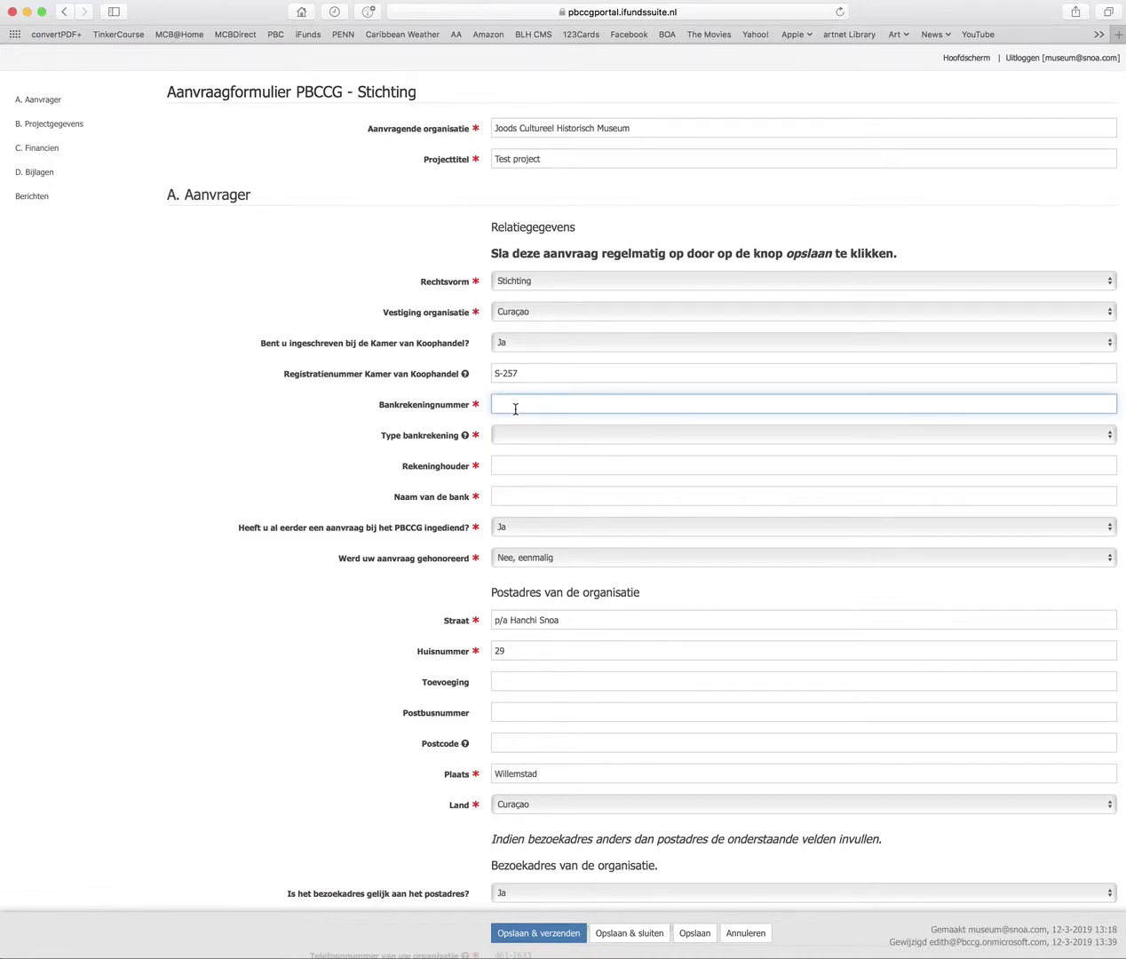
{"action": "left_click", "coordinate": [512, 440]}
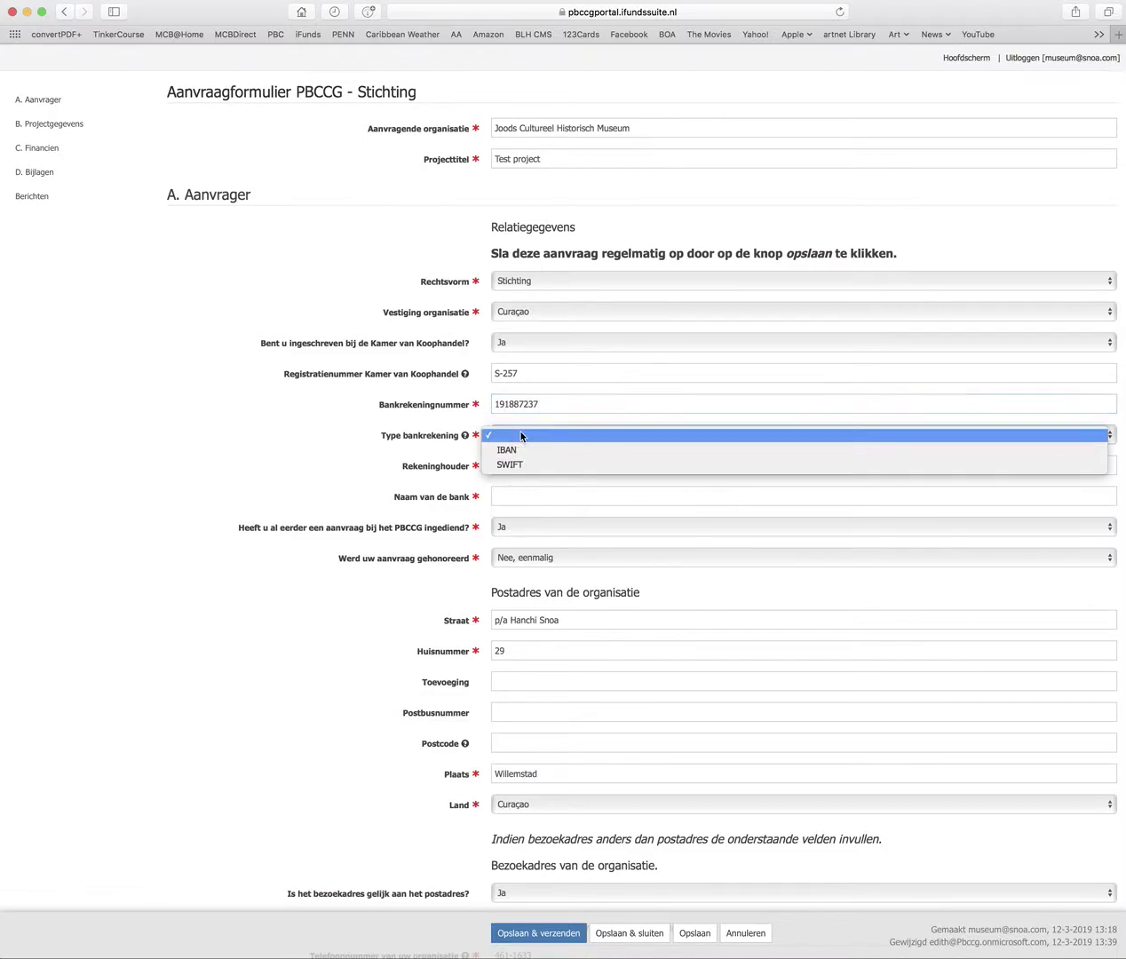
{"action": "left_click", "coordinate": [518, 452]}
Enter 'Stichting' as account holder and 'MCB' as the bank name
{"action": "left_click", "coordinate": [516, 461]}
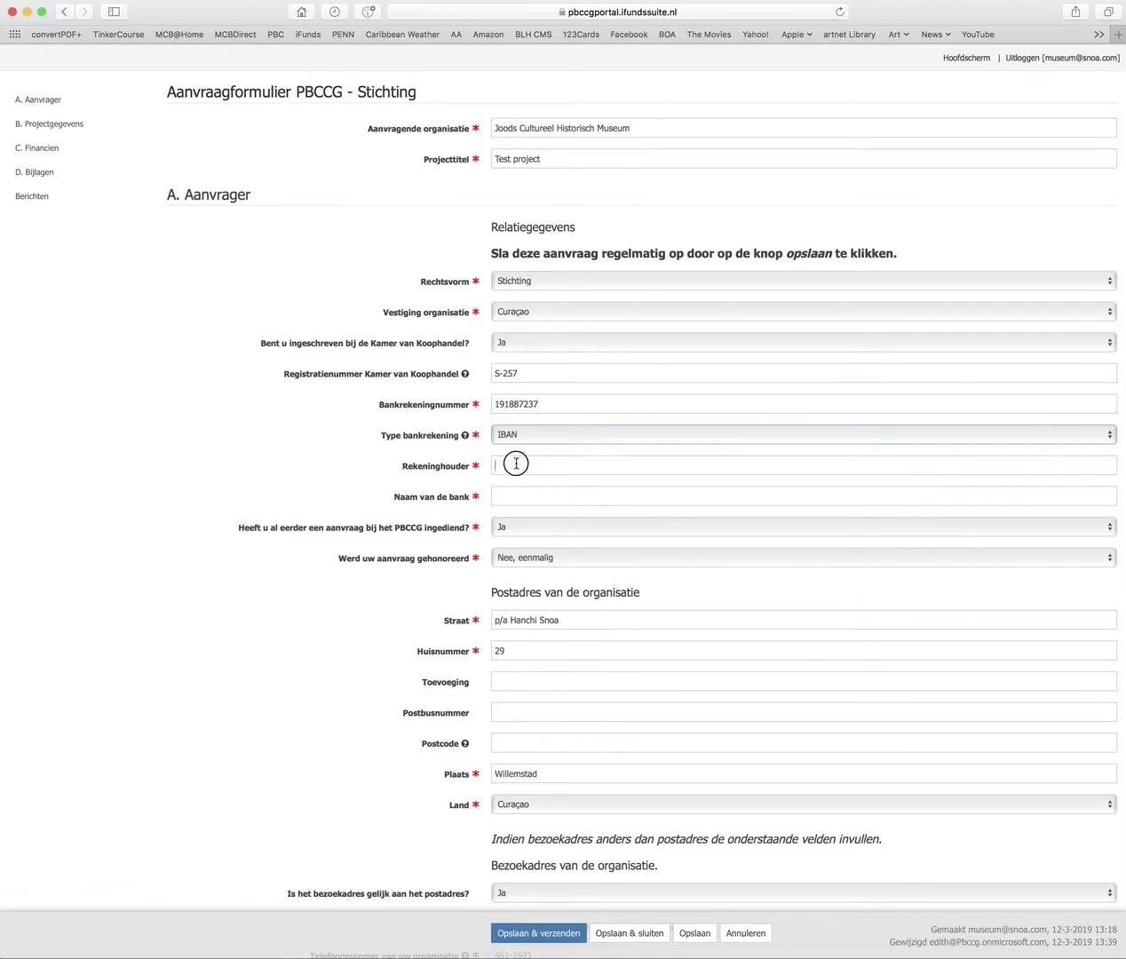
{"action": "type", "text": "Stcihting"}
{"action": "key", "text": "Left"}
{"action": "key", "text": "Left"}
{"action": "key", "text": "Left"}
{"action": "key", "text": "Left"}
{"action": "key", "text": "Left"}
{"action": "key", "text": "BackSpace"}
{"action": "key", "text": "BackSpace"}
{"action": "type", "text": "ic"}
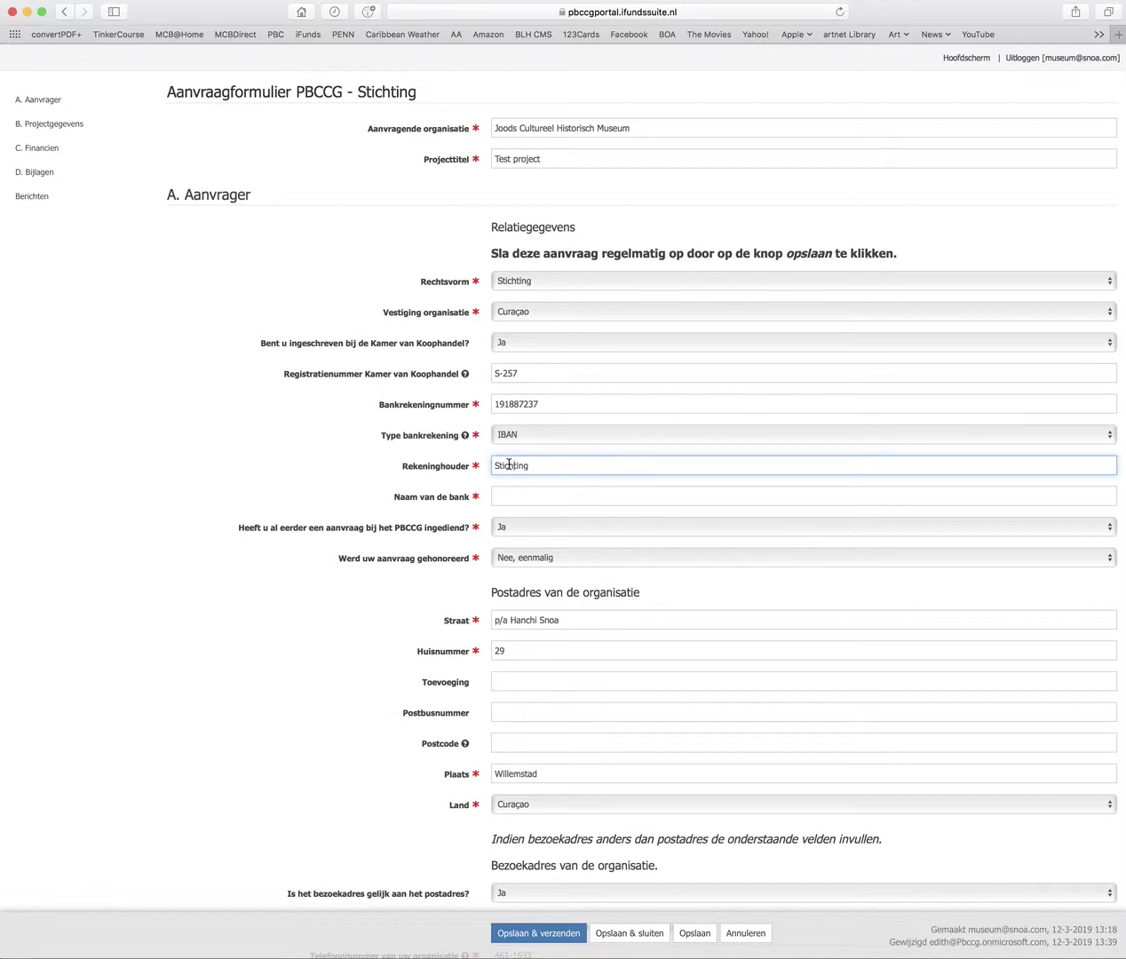
{"action": "left_click", "coordinate": [734, 499]}
{"action": "type", "text": "MCB"}
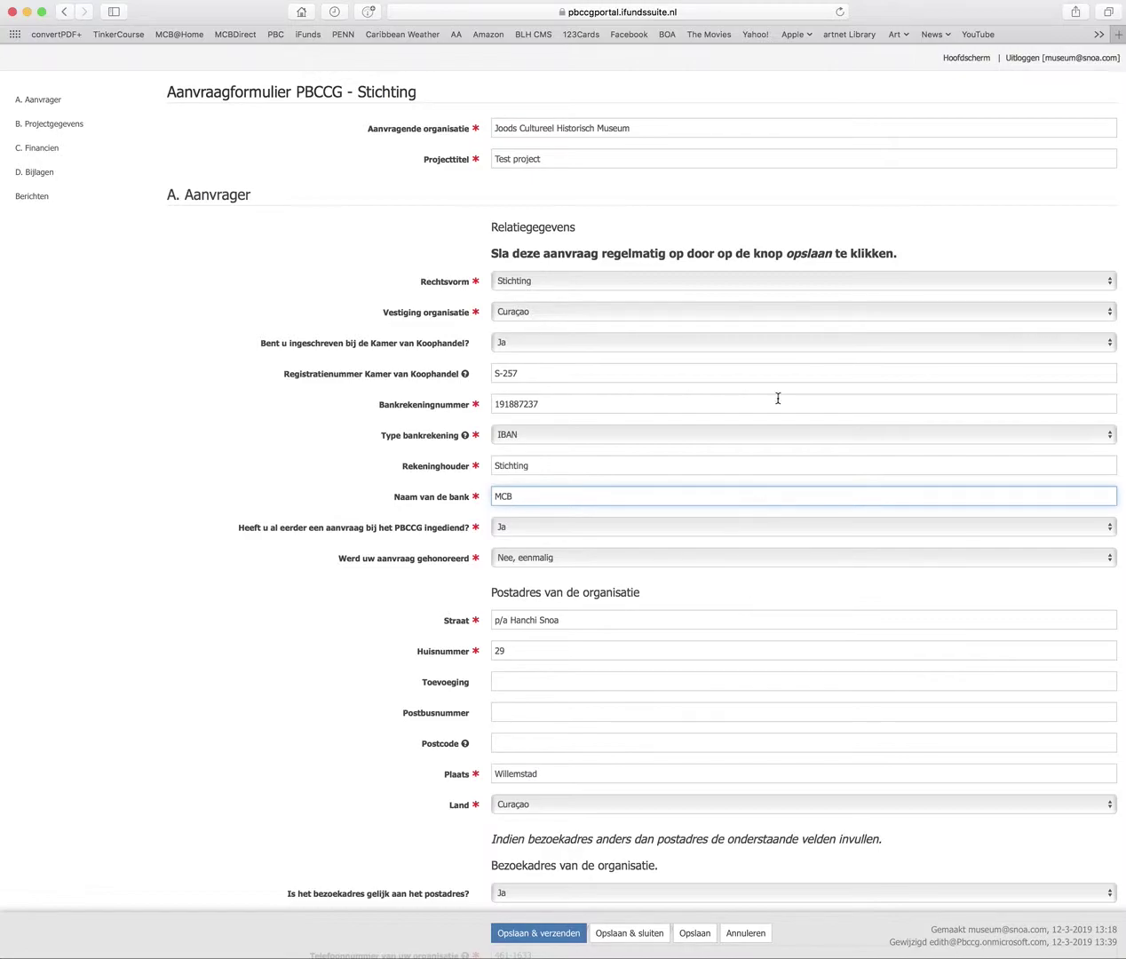
Scroll past the contact and board fields to section B. Projectgegevens
{"action": "scroll", "coordinate": [753, 498], "scroll_direction": "down", "scroll_amount": 5}
{"action": "scroll", "coordinate": [755, 498], "scroll_direction": "down", "scroll_amount": 10}
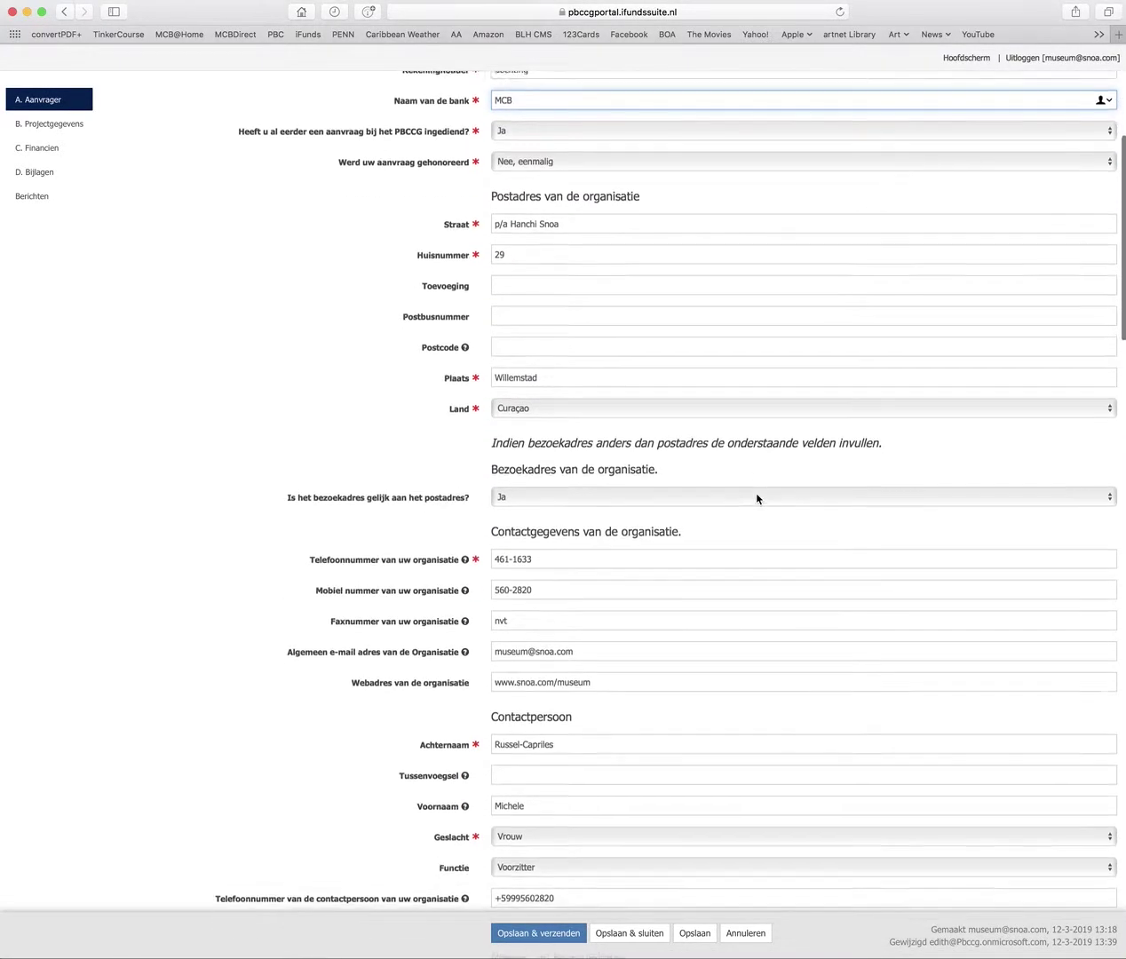
{"action": "mouse_move", "coordinate": [477, 310]}
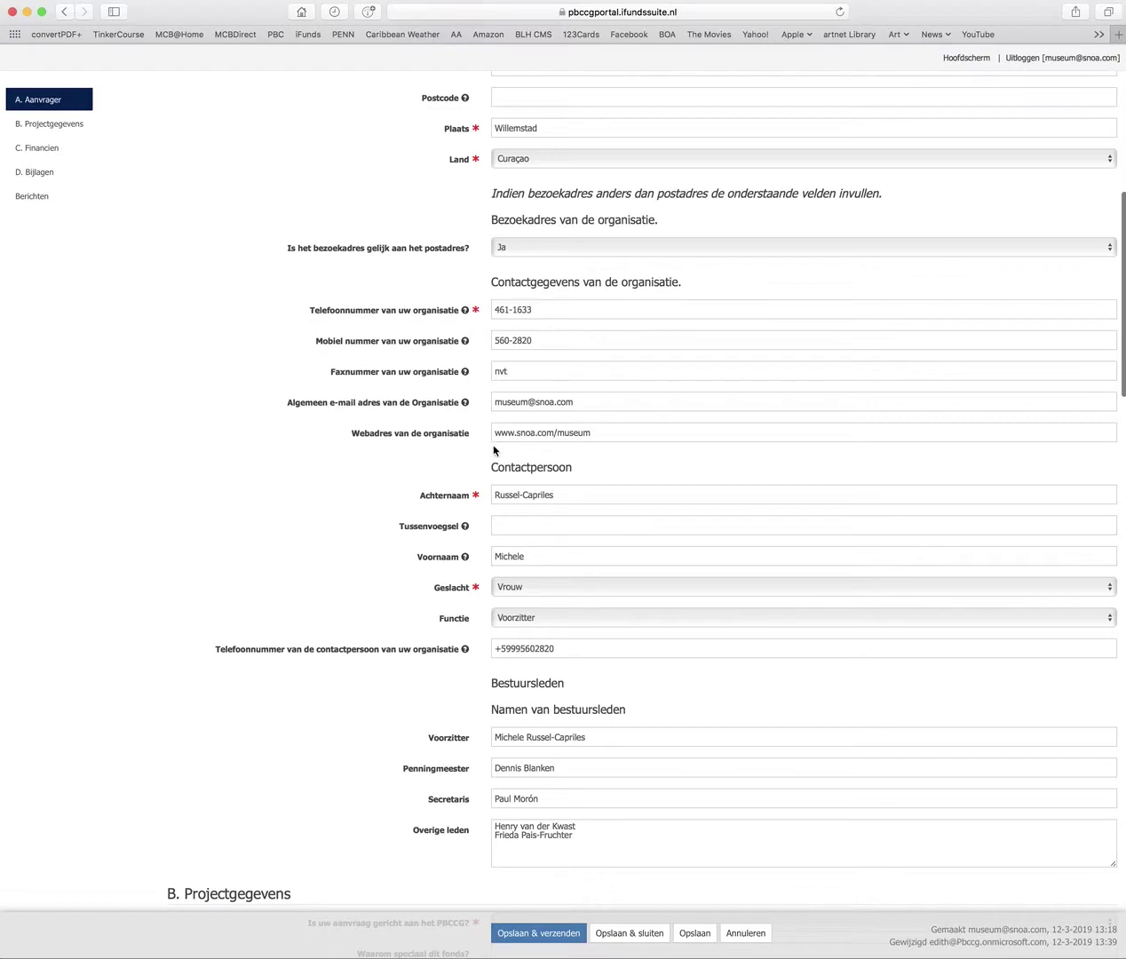
{"action": "scroll", "coordinate": [556, 582], "scroll_direction": "down", "scroll_amount": 16}
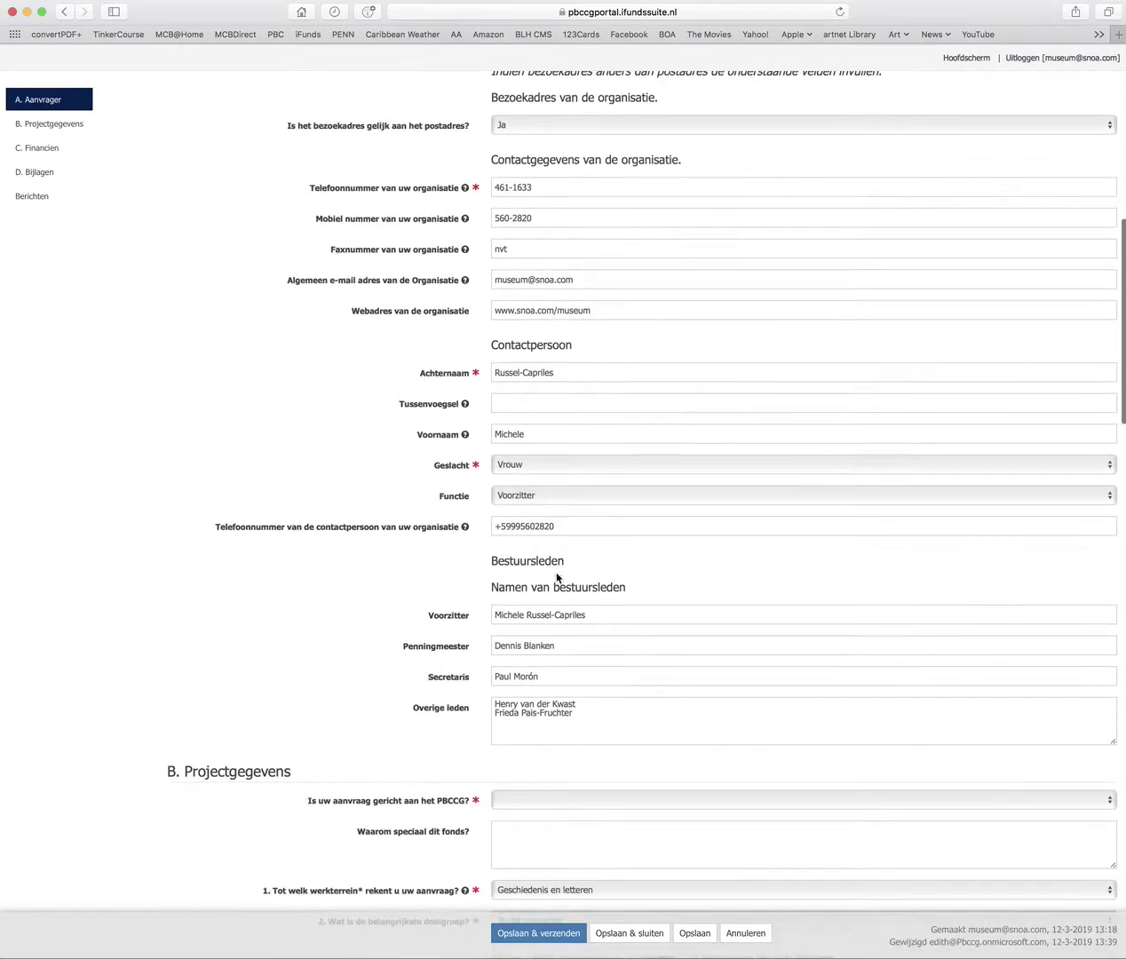
{"action": "scroll", "coordinate": [558, 571], "scroll_direction": "down", "scroll_amount": 2}
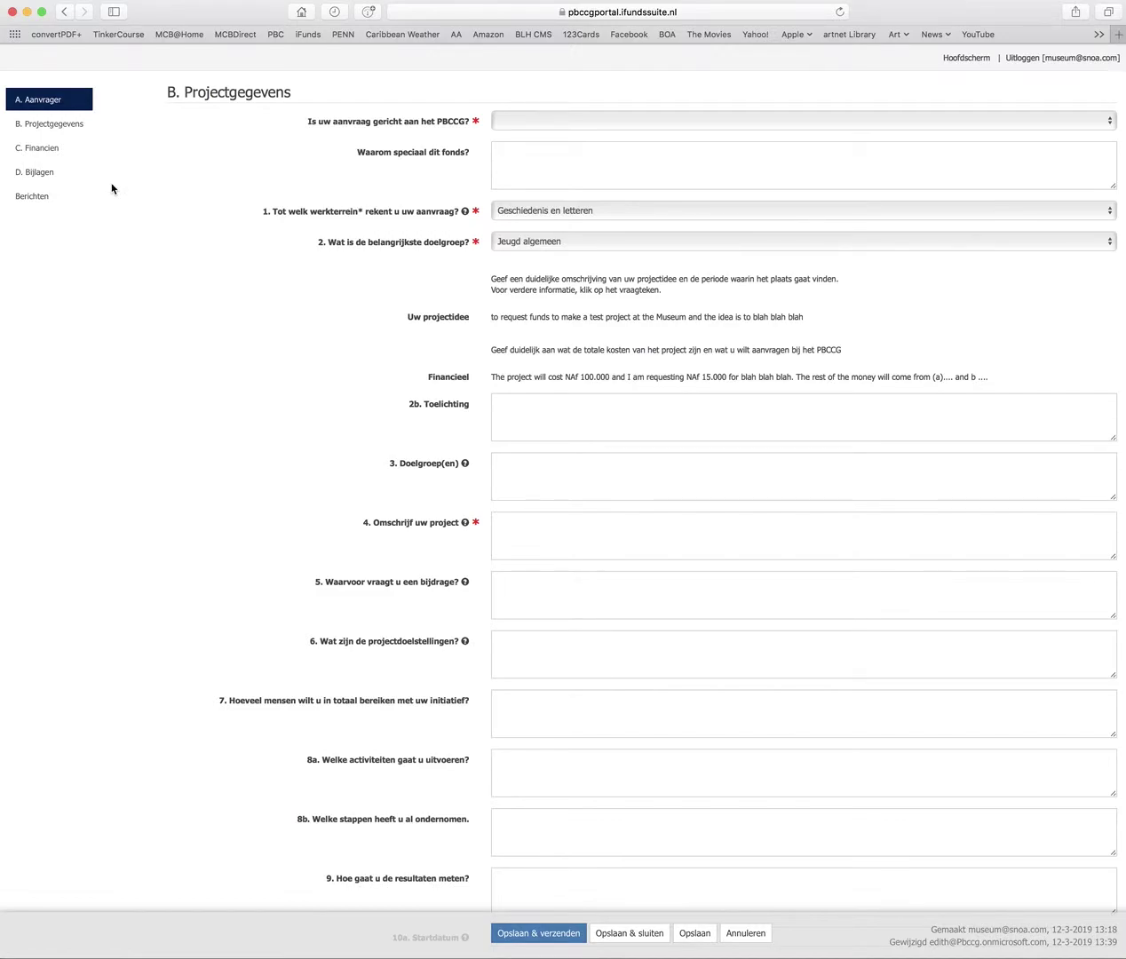
{"action": "scroll", "coordinate": [500, 633], "scroll_direction": "up", "scroll_amount": 1}
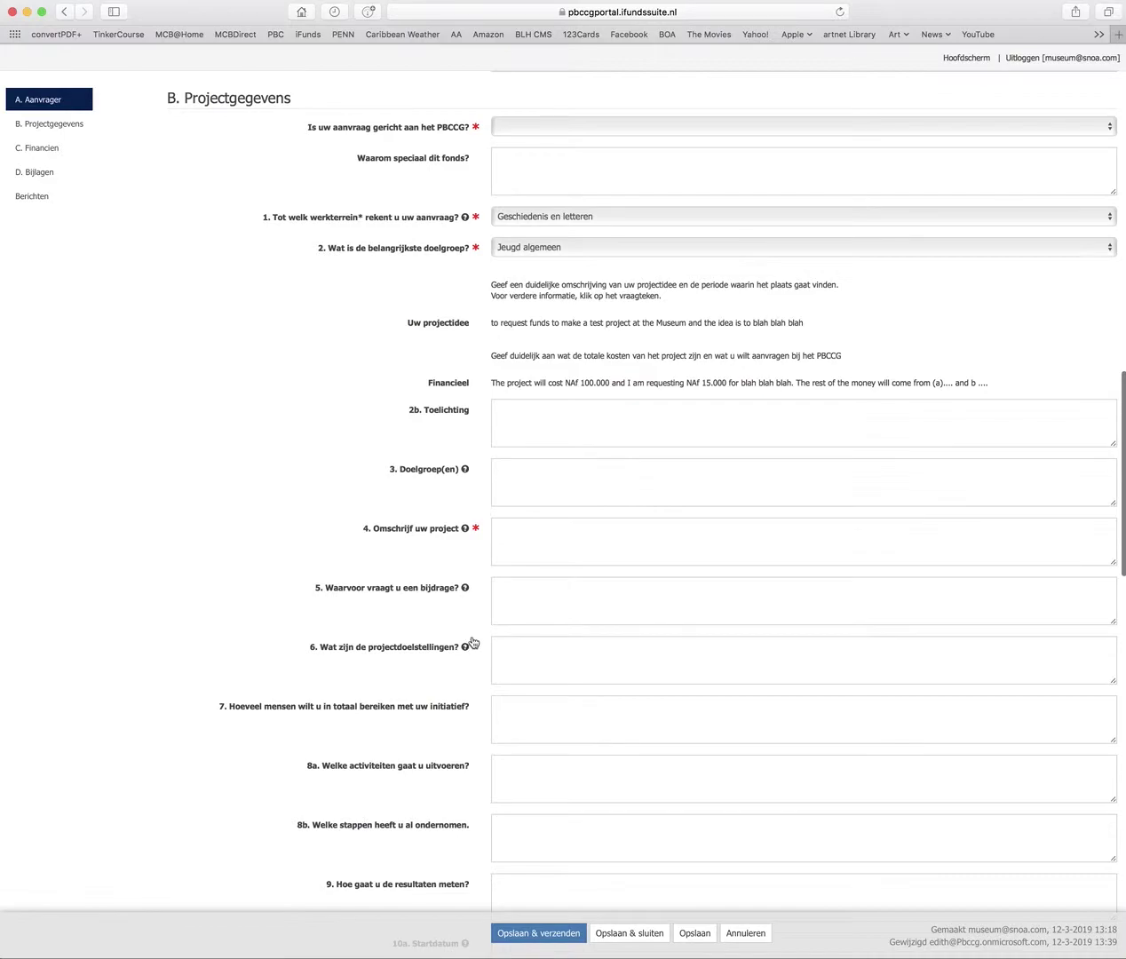
{"action": "scroll", "coordinate": [759, 879], "scroll_direction": "up", "scroll_amount": 1}
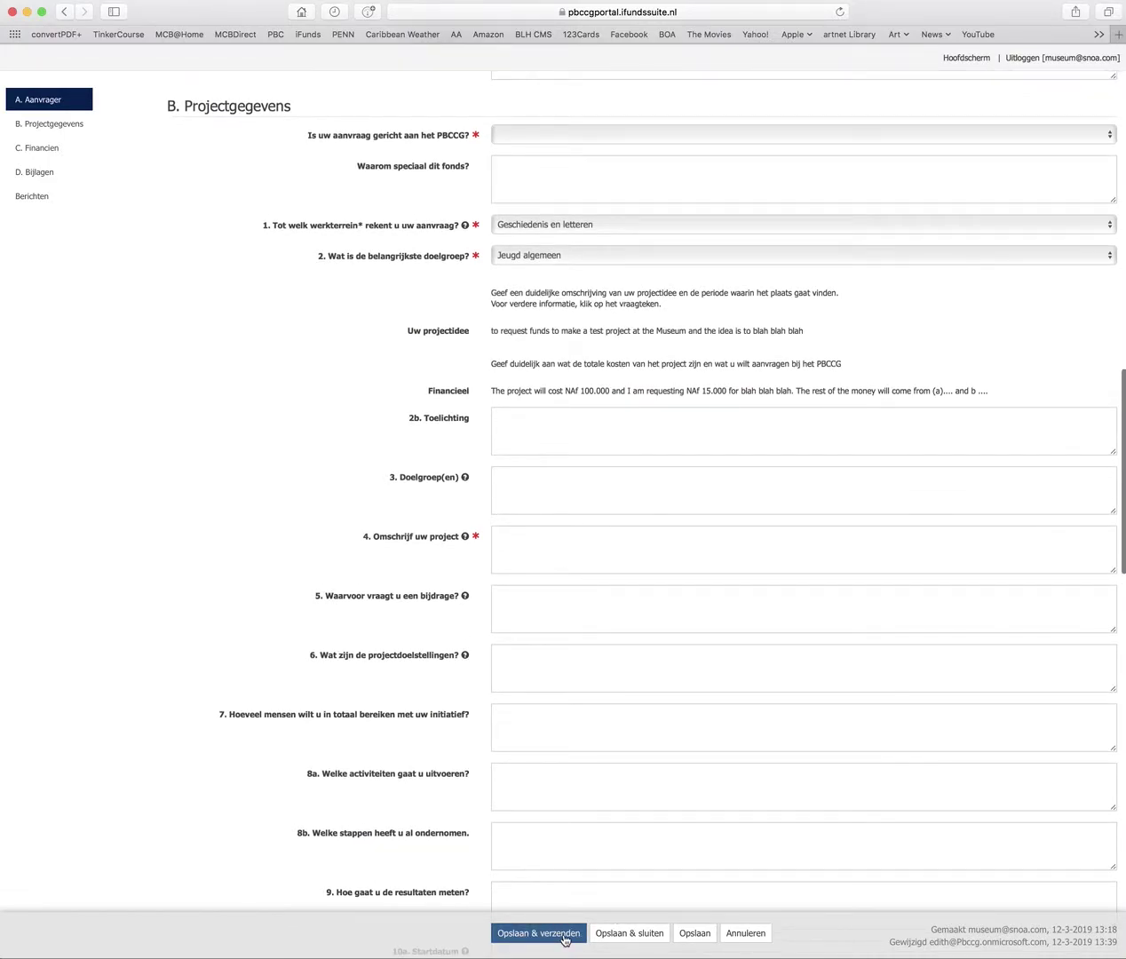
Answer Ja to addressing the PBCCG and give 'blah blah' as the reason for this fund
{"action": "left_click", "coordinate": [530, 136]}
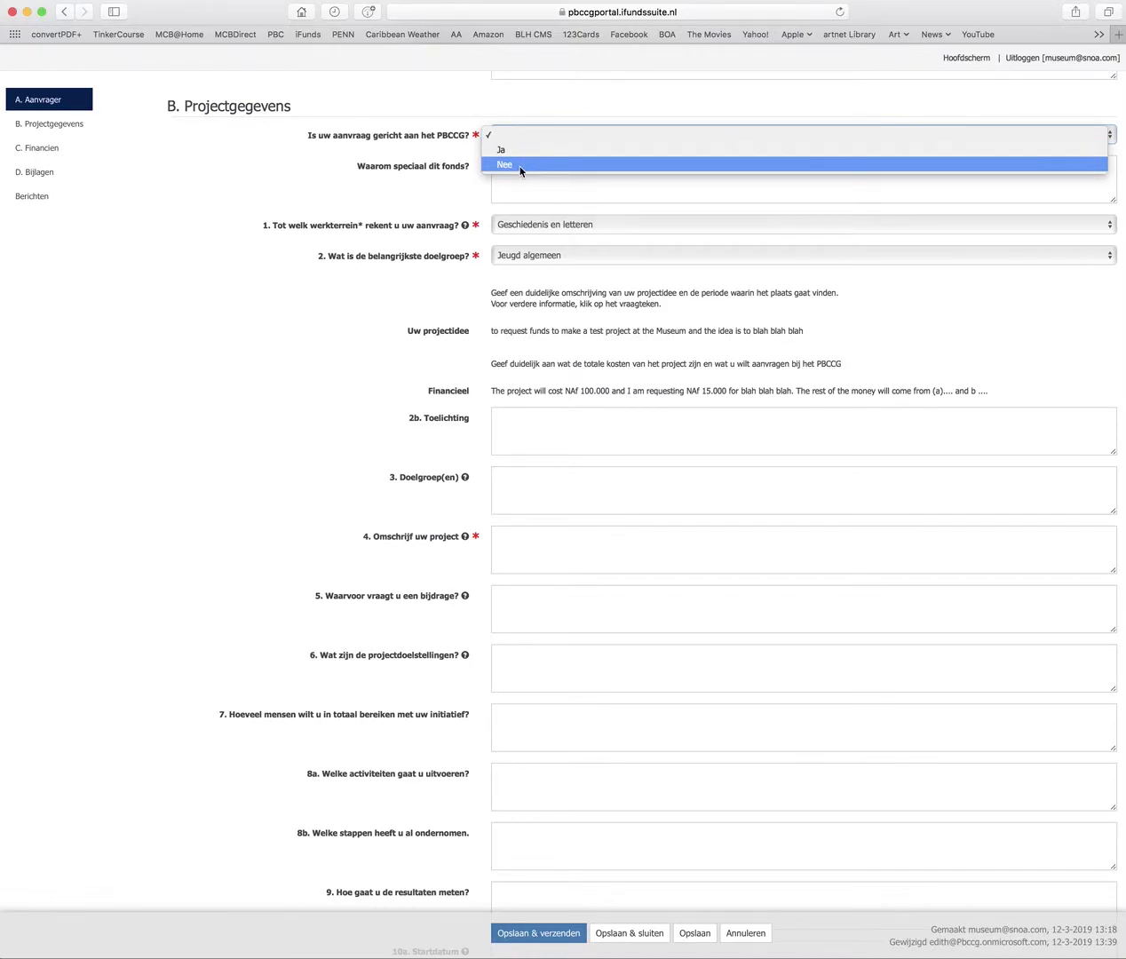
{"action": "left_click", "coordinate": [518, 166]}
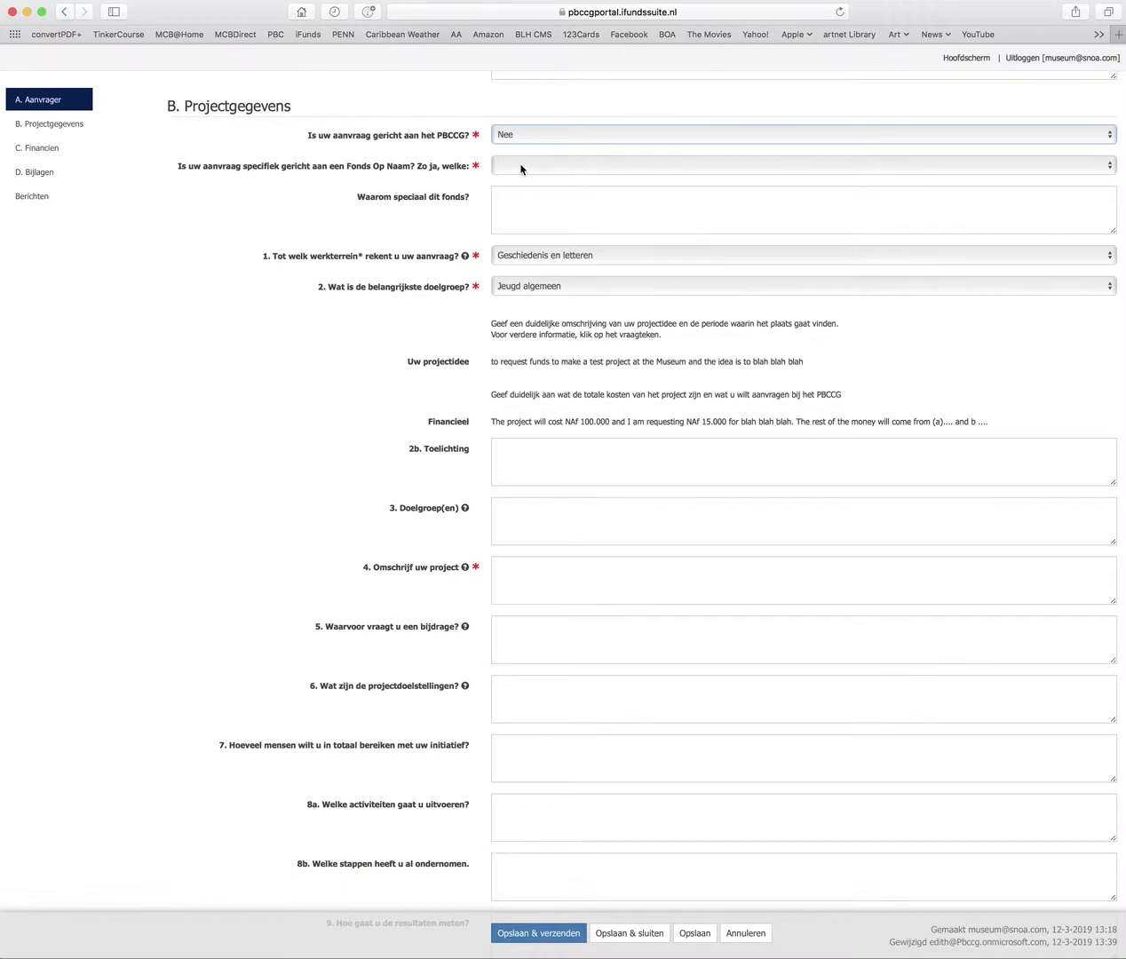
{"action": "left_click", "coordinate": [522, 167]}
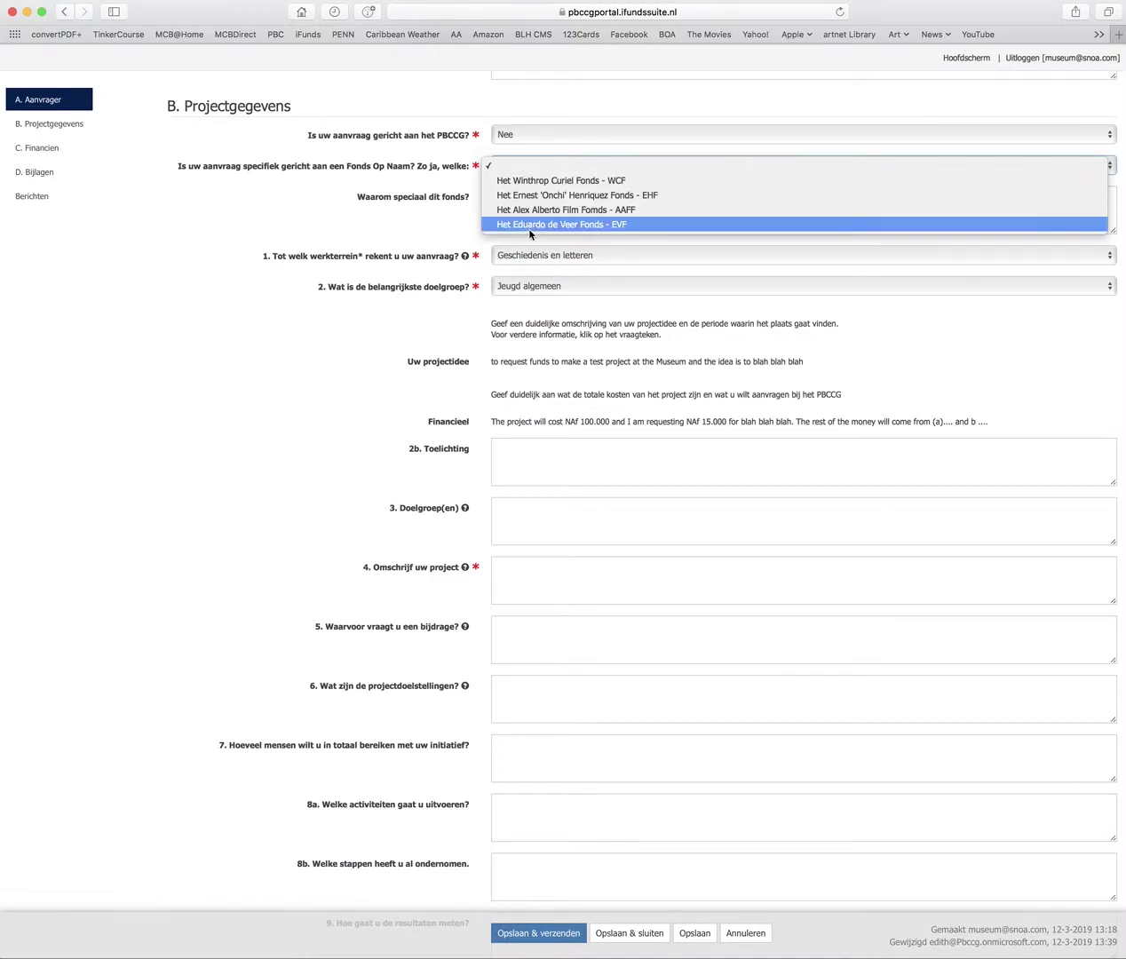
{"action": "left_click", "coordinate": [508, 141]}
{"action": "left_click", "coordinate": [509, 138]}
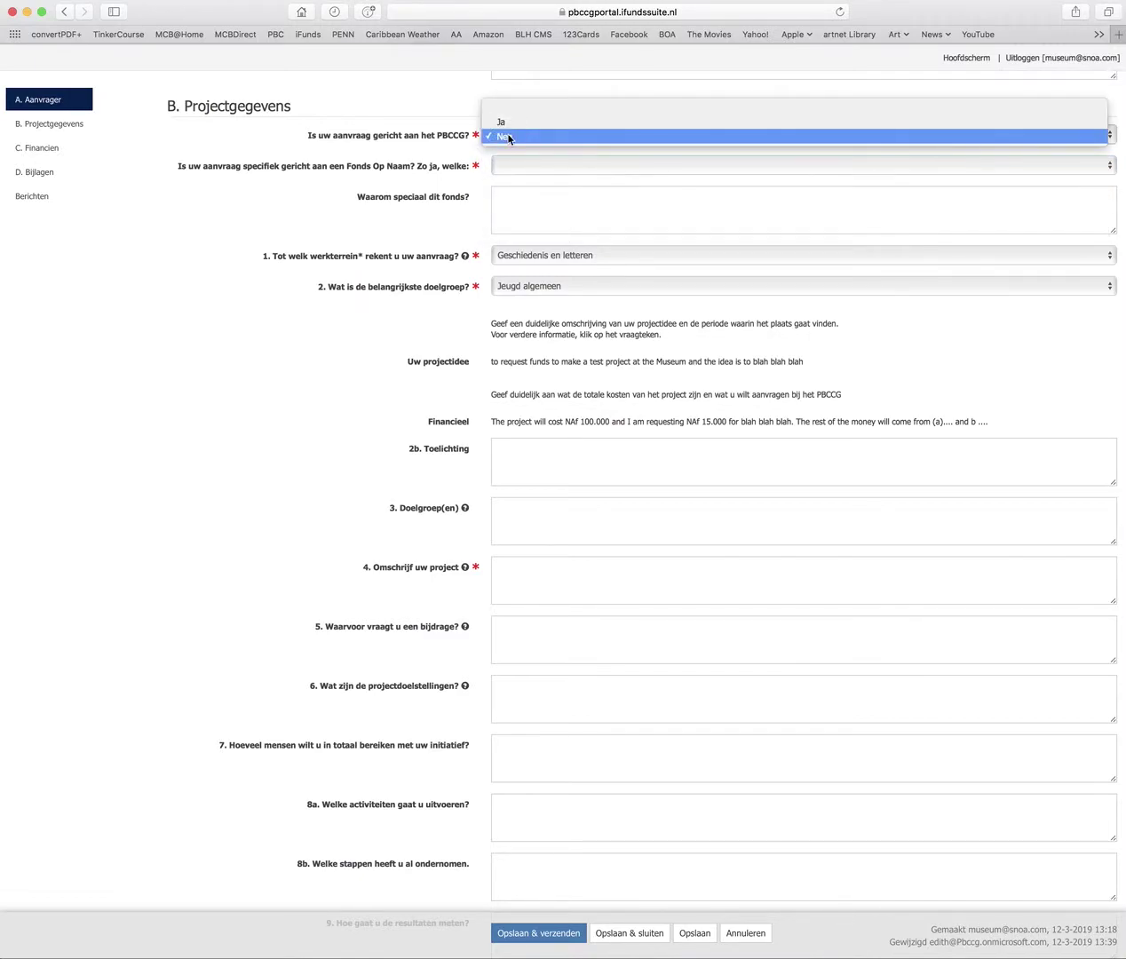
{"action": "key", "text": "Return"}
{"action": "left_click", "coordinate": [515, 174]}
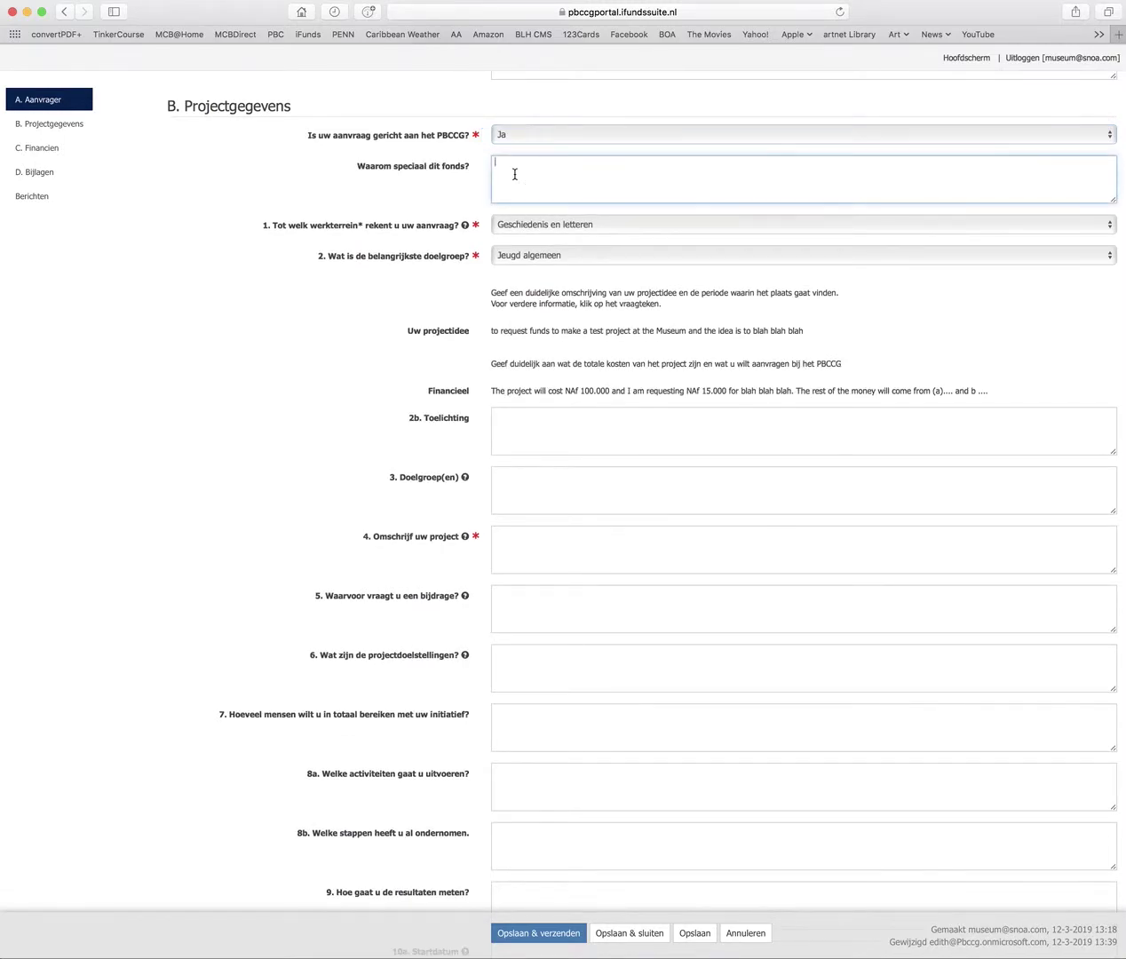
{"action": "type", "text": "bla"}
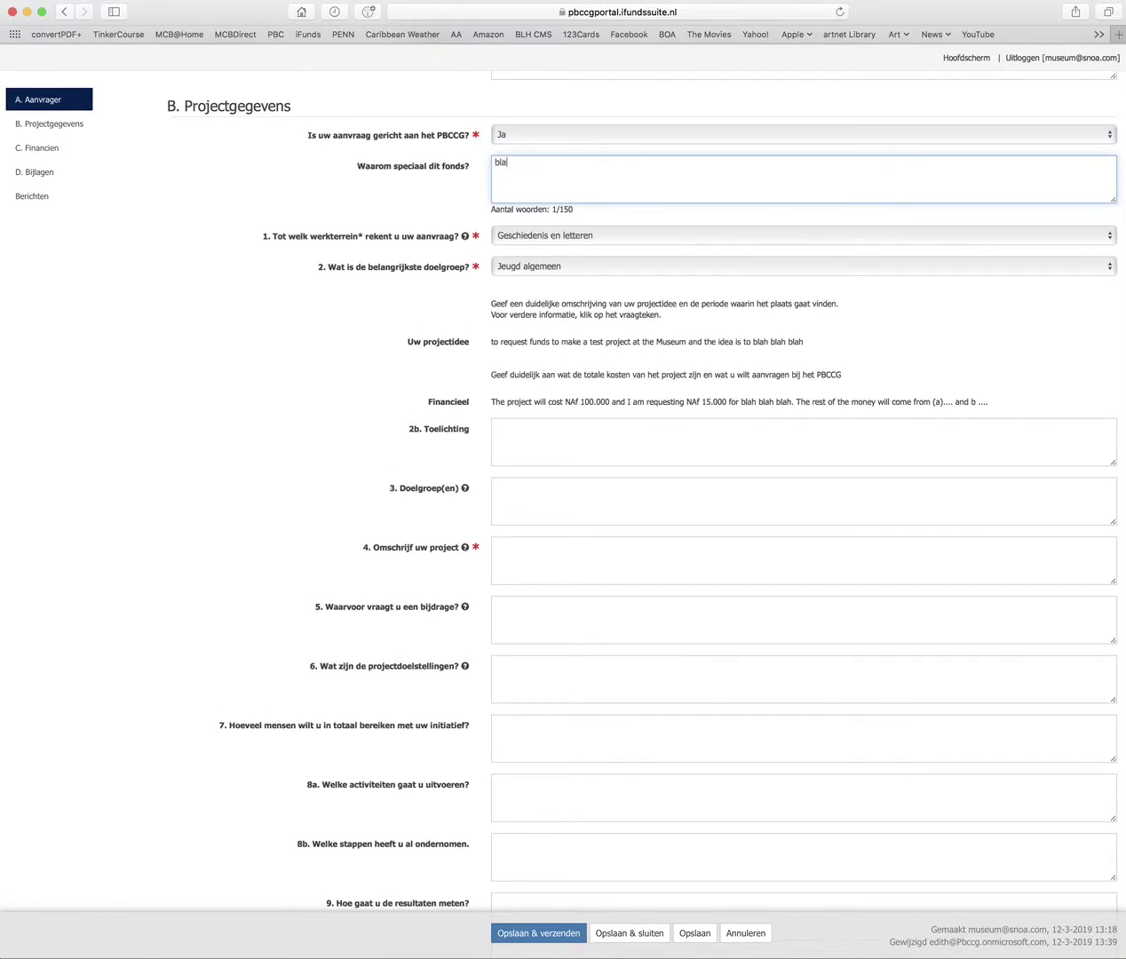
{"action": "type", "text": "h blah"}
Set the work field to Monumentenzorg and the main target group to Algemeen publiek
{"action": "left_click", "coordinate": [530, 236]}
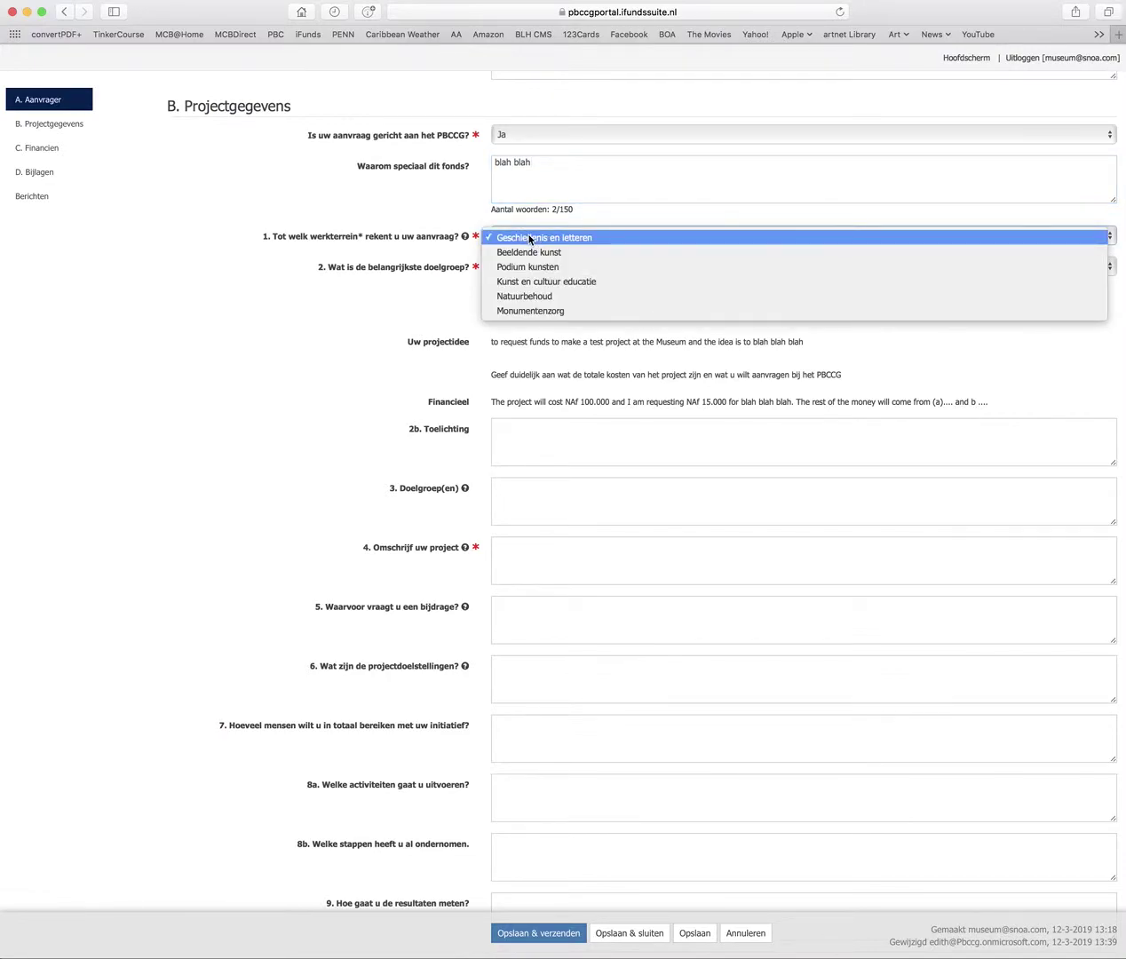
{"action": "left_click", "coordinate": [533, 311]}
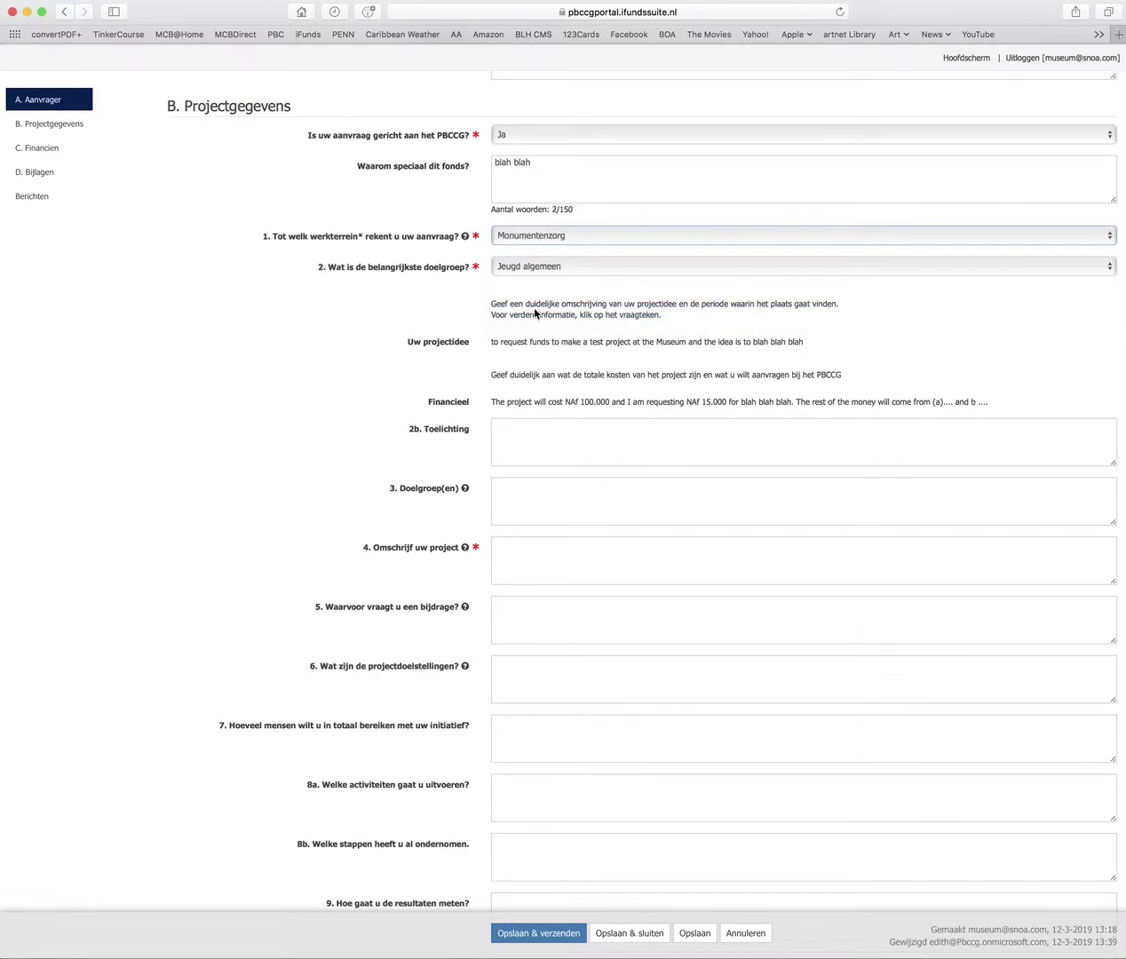
{"action": "left_click", "coordinate": [534, 267]}
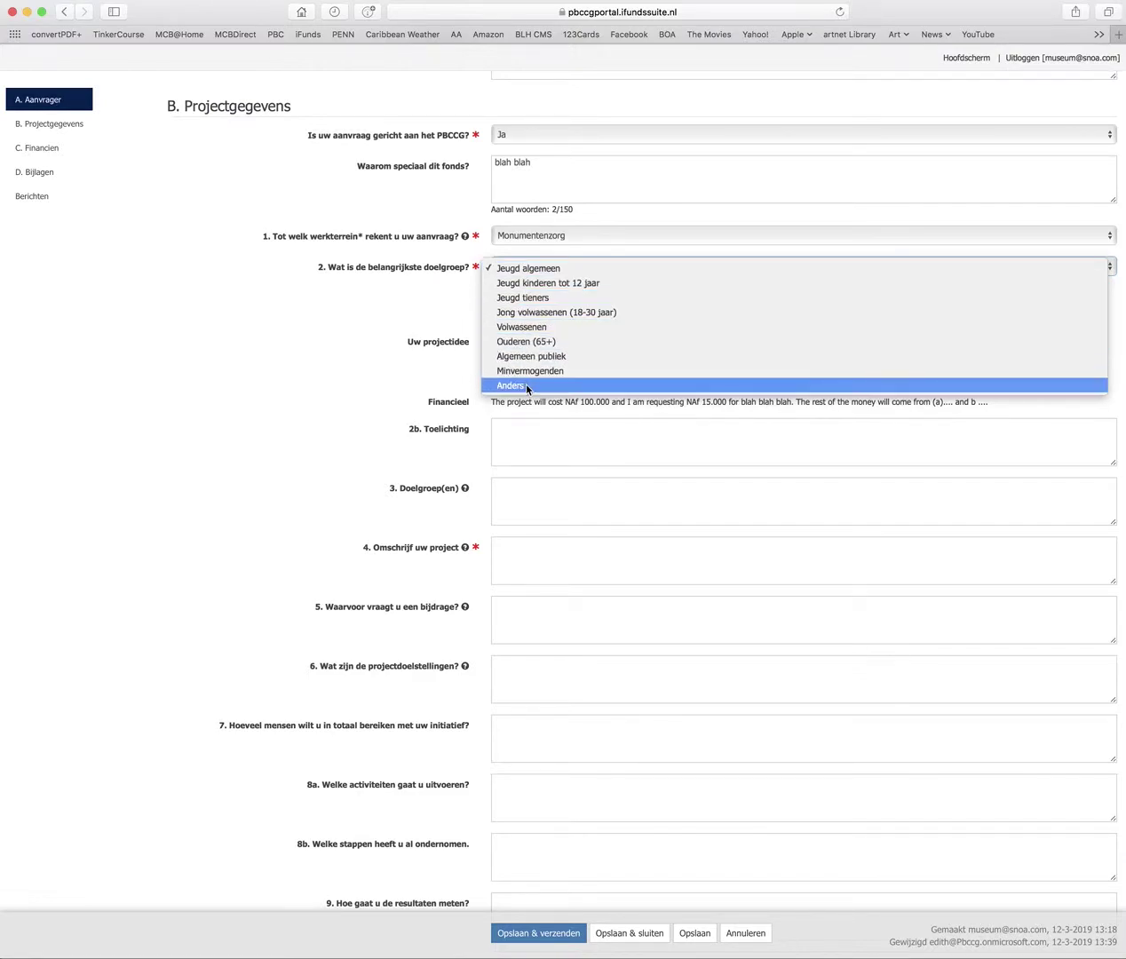
{"action": "left_click", "coordinate": [531, 357]}
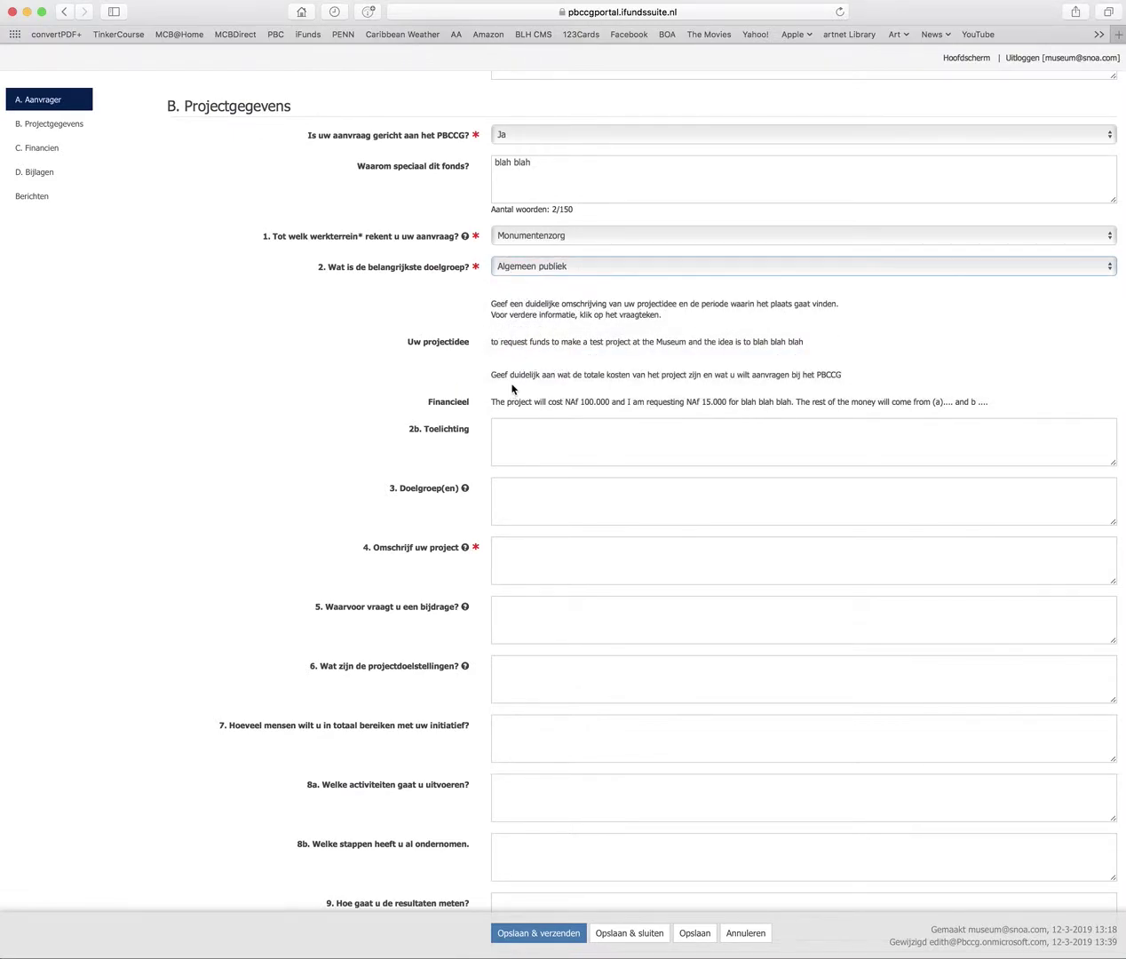
Enter 'describe your project' as the project description in field 4
{"action": "scroll", "coordinate": [513, 383], "scroll_direction": "down", "scroll_amount": 2}
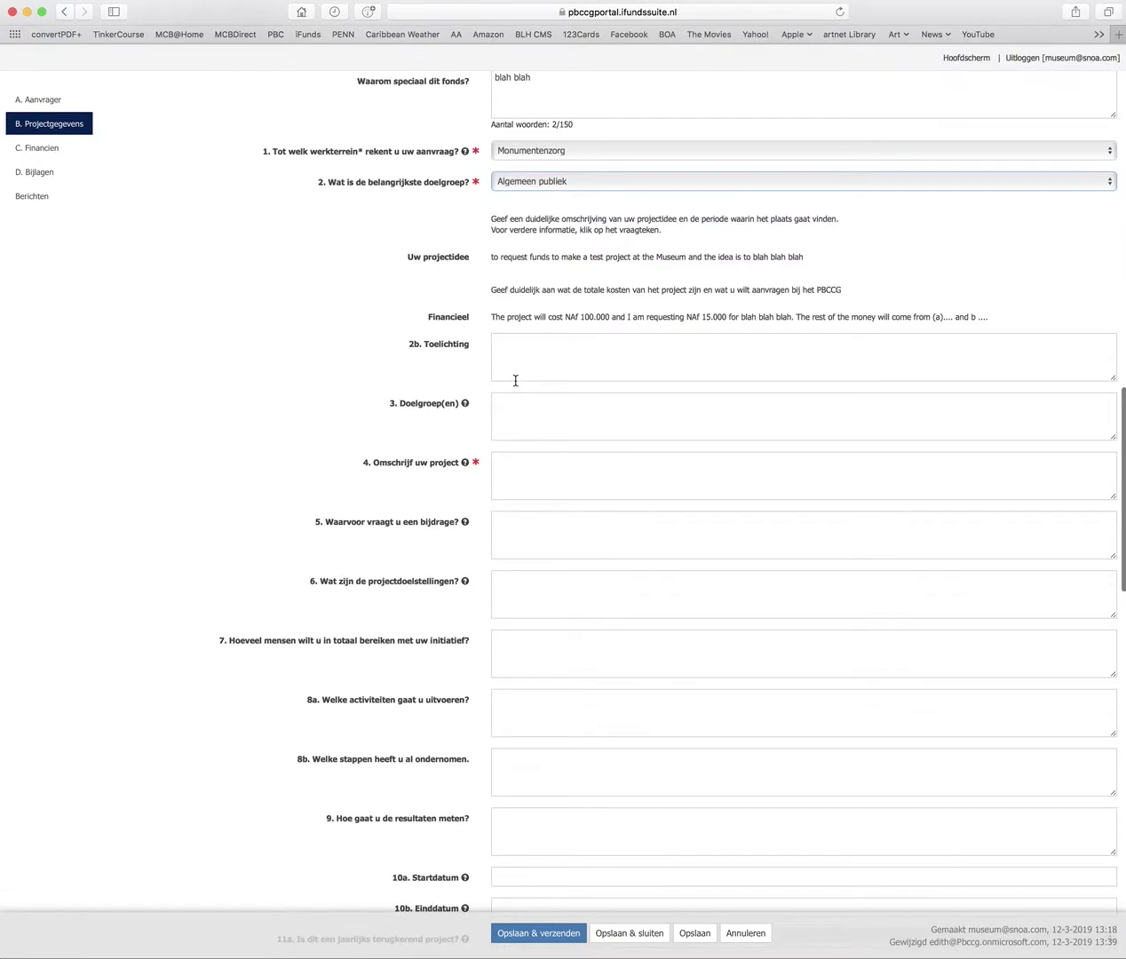
{"action": "left_click", "coordinate": [514, 345]}
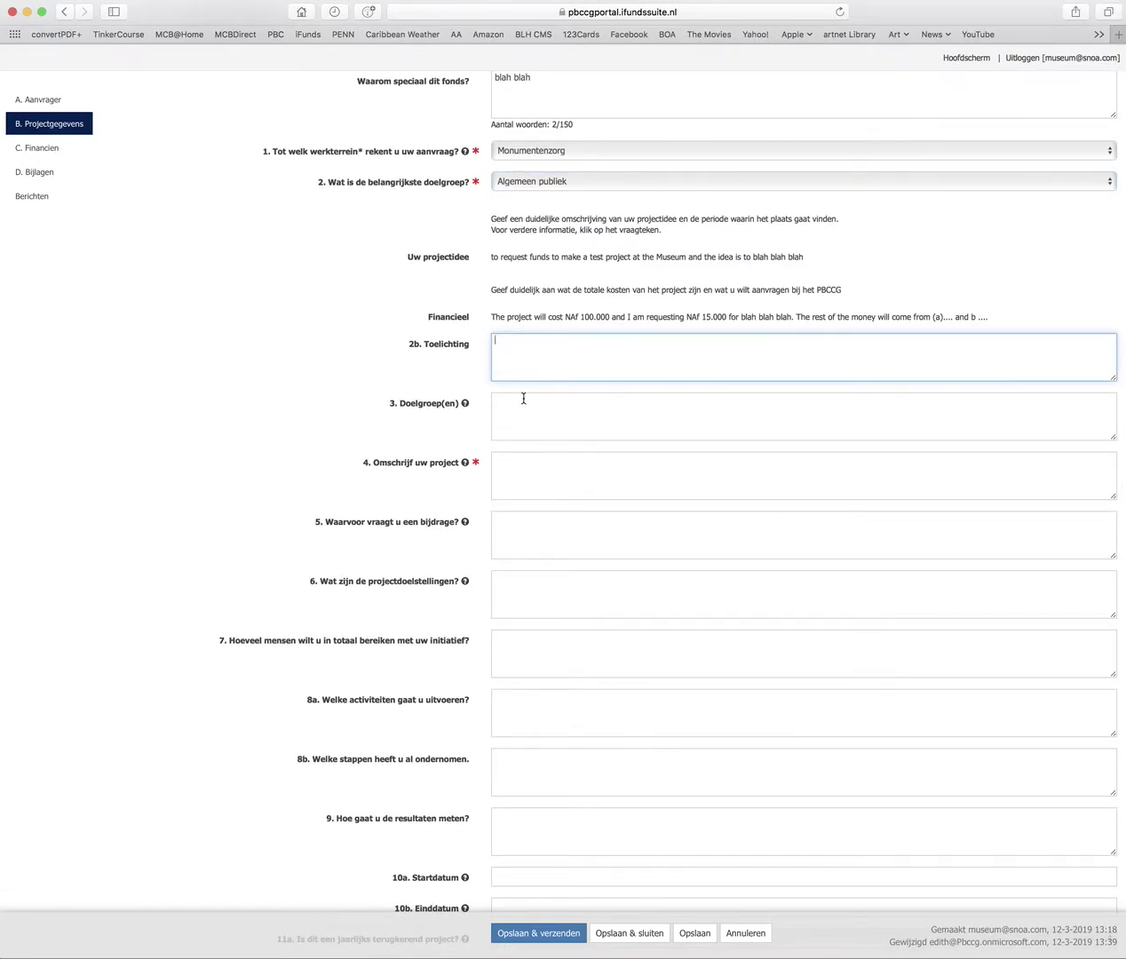
{"action": "left_click", "coordinate": [537, 459]}
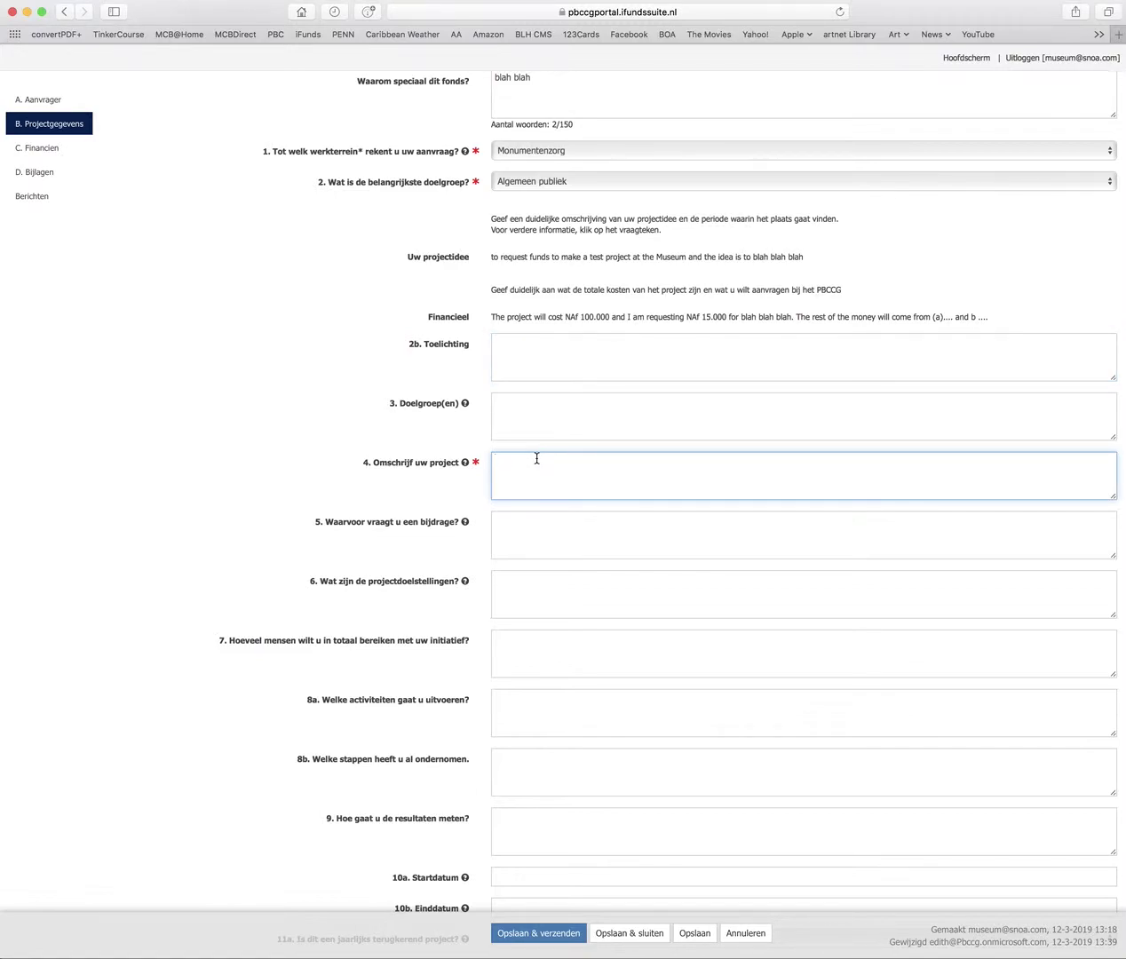
{"action": "type", "text": "describe"}
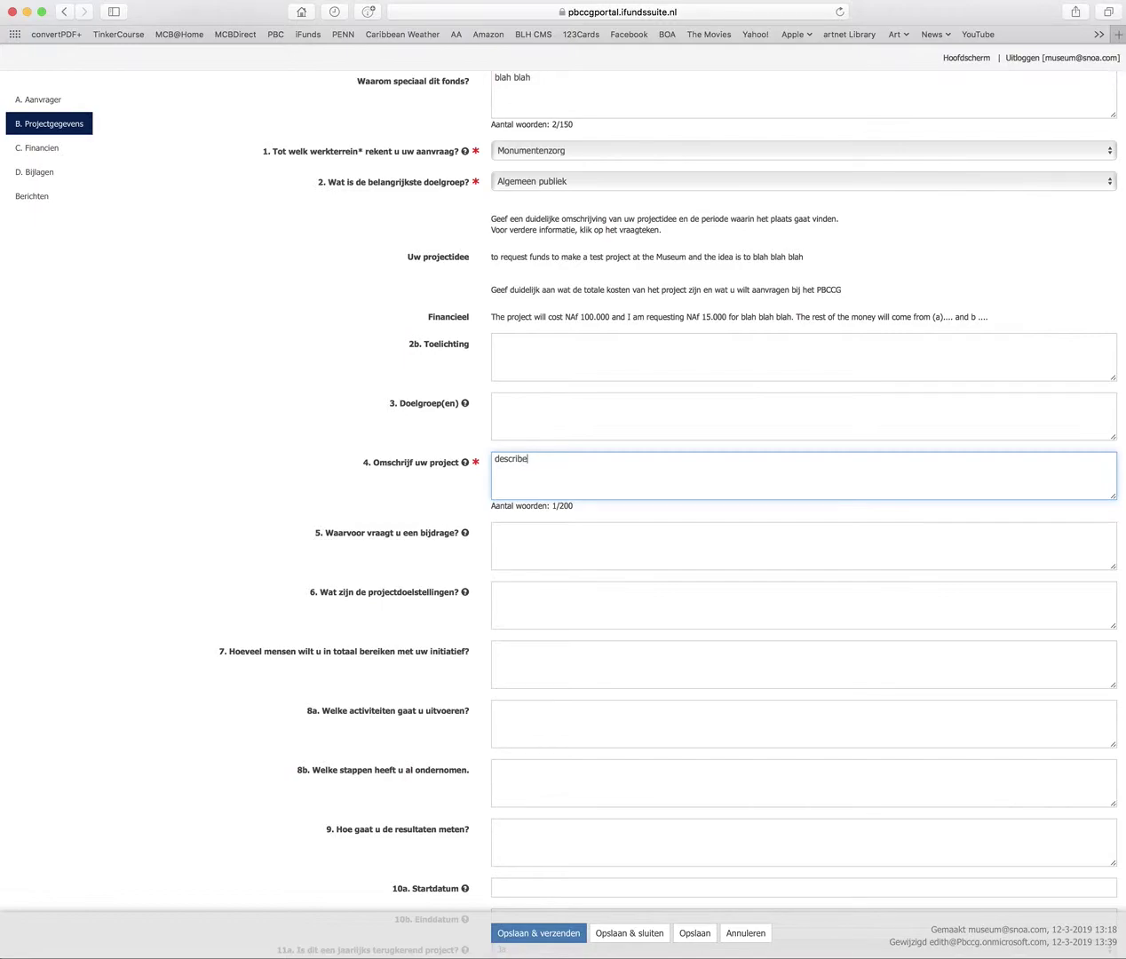
{"action": "type", "text": " your project"}
Answer field 5 with 'to fix the pillars on the building', accepting the spelling fix
{"action": "scroll", "coordinate": [515, 283], "scroll_direction": "down", "scroll_amount": 2}
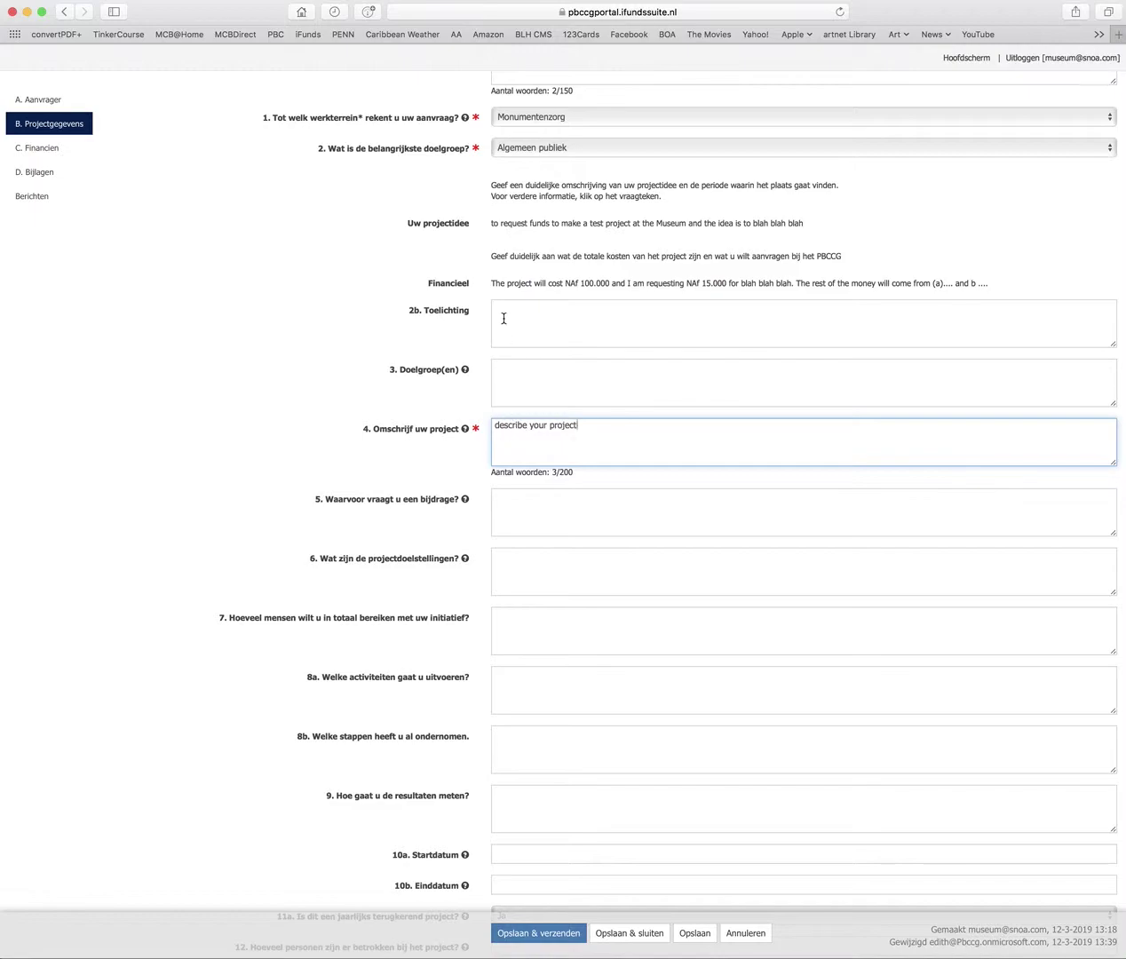
{"action": "mouse_move", "coordinate": [467, 373]}
{"action": "scroll", "coordinate": [870, 394], "scroll_direction": "down", "scroll_amount": 2}
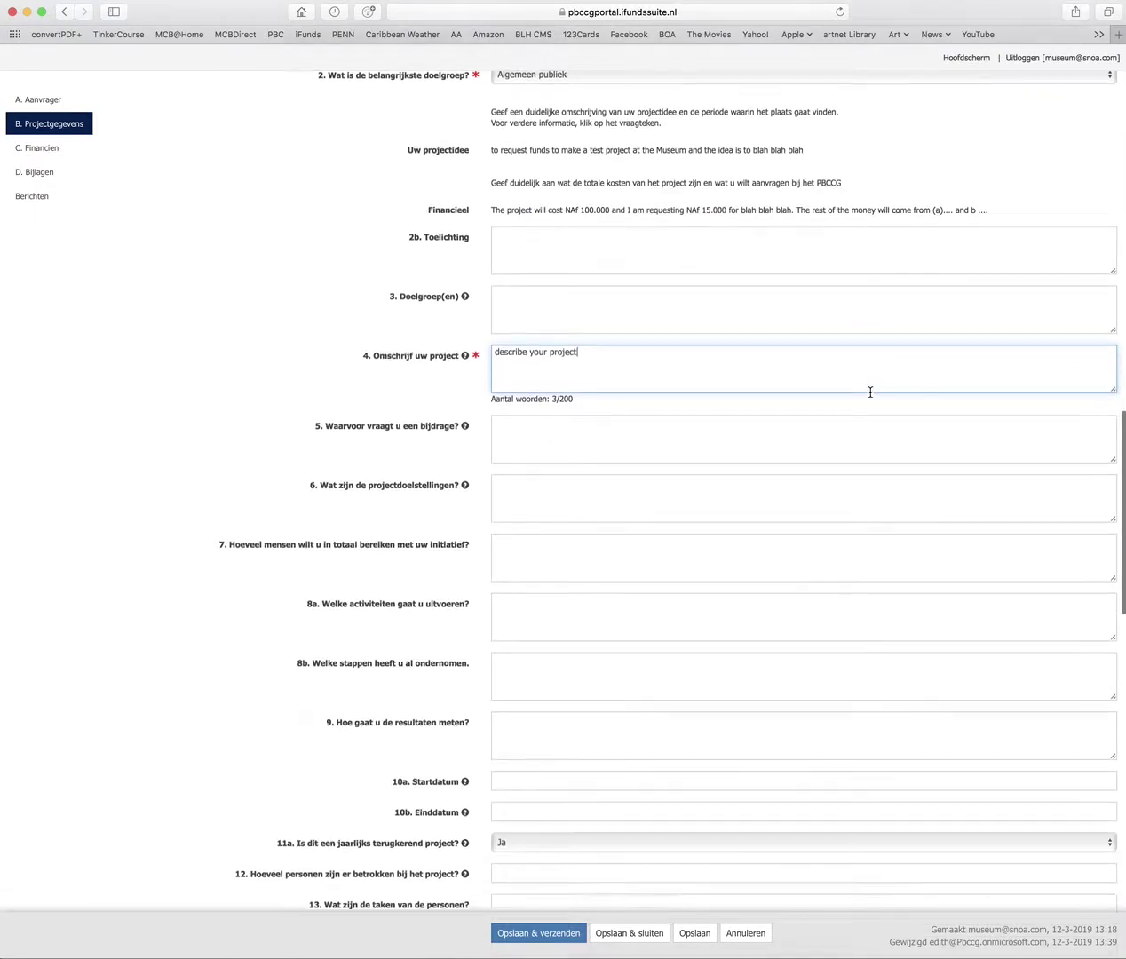
{"action": "scroll", "coordinate": [871, 392], "scroll_direction": "down", "scroll_amount": 1}
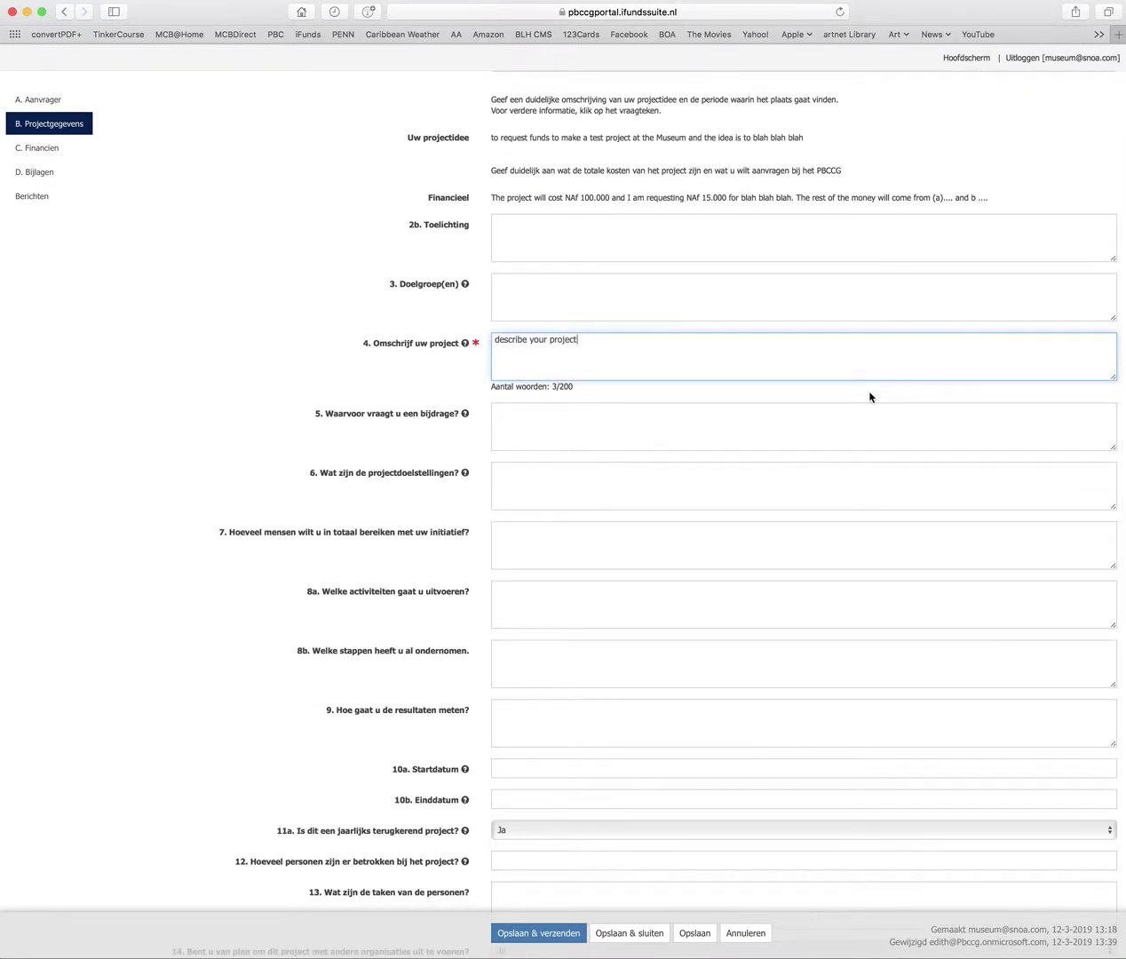
{"action": "scroll", "coordinate": [691, 426], "scroll_direction": "down", "scroll_amount": 1}
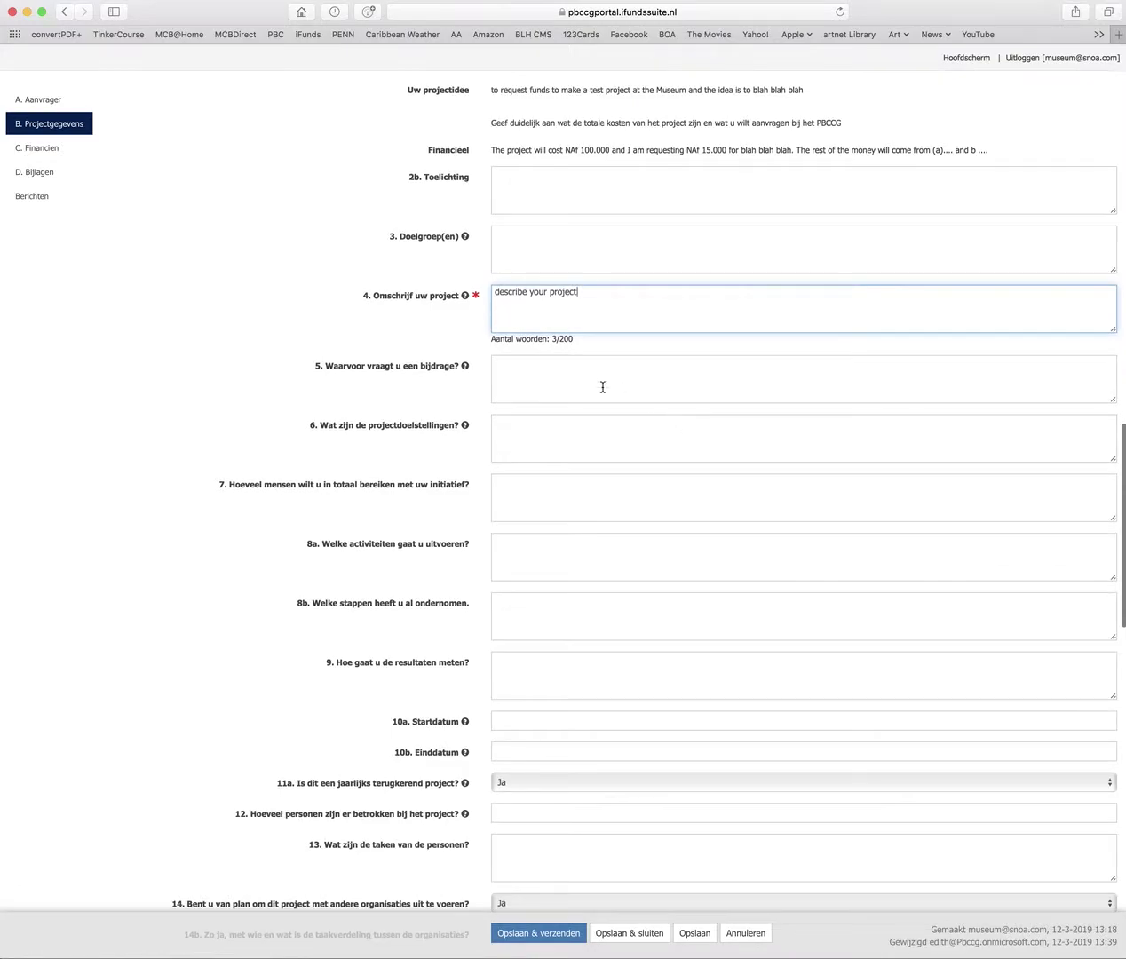
{"action": "left_click", "coordinate": [507, 367]}
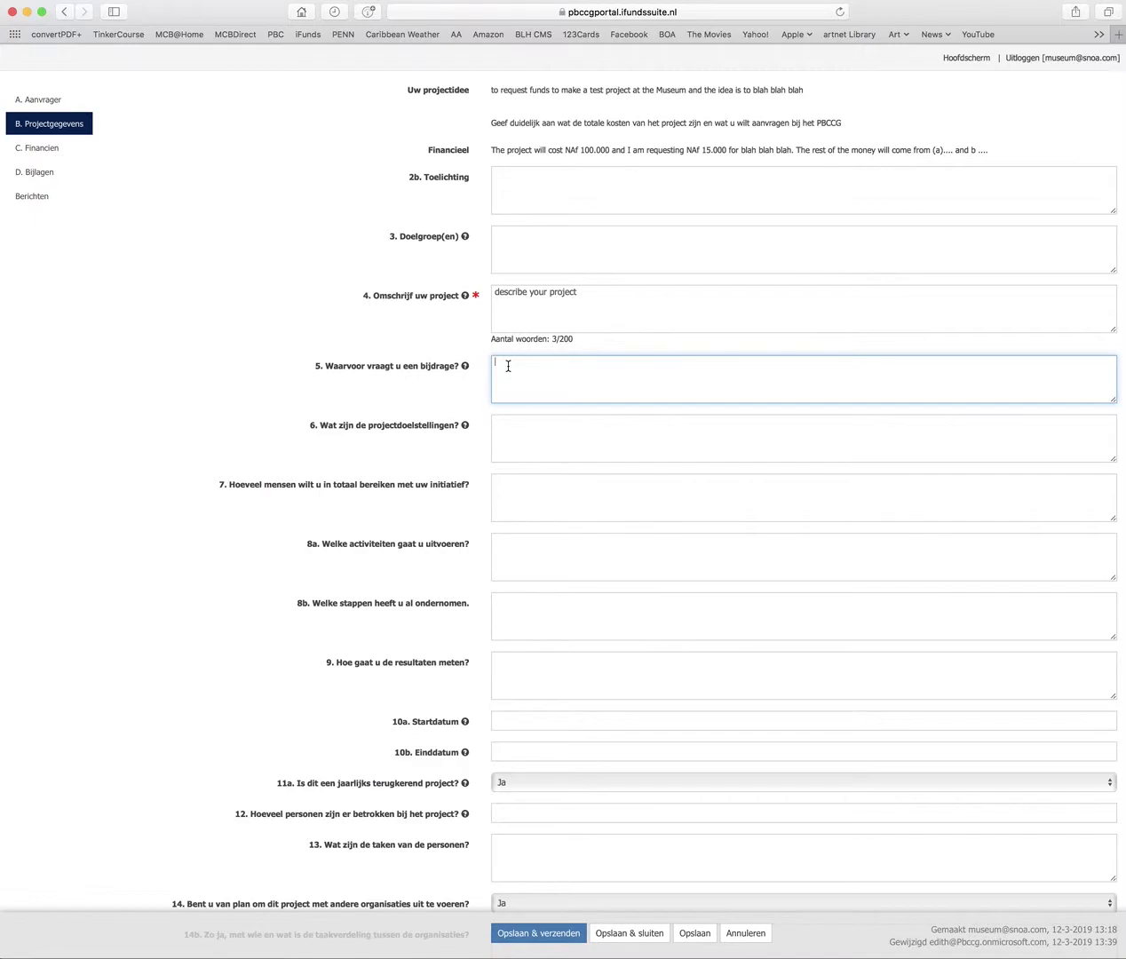
{"action": "type", "text": "to "}
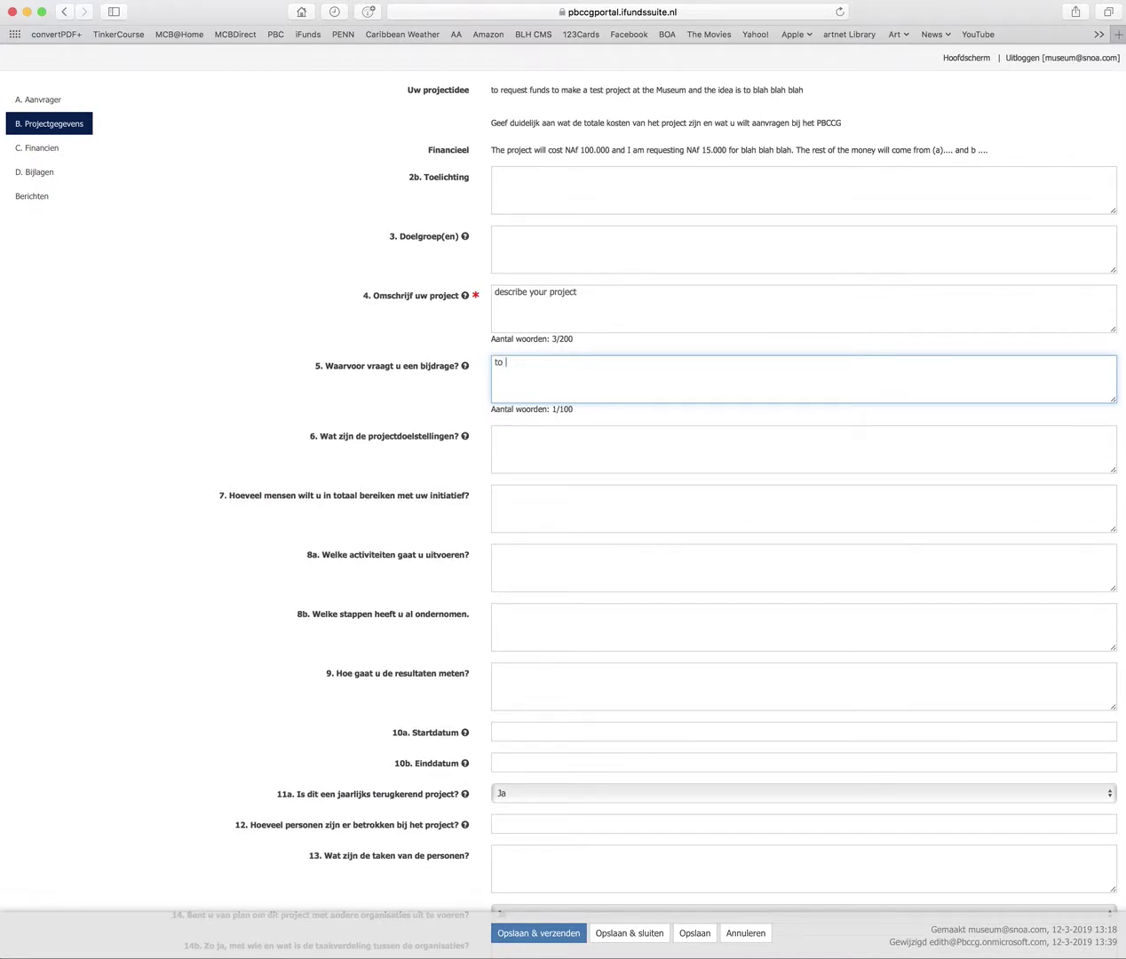
{"action": "type", "text": "fix the"}
{"action": "type", "text": "pillars on the builsing"}
{"action": "left_click", "coordinate": [637, 396]}
List the project goals 'to beautify the building' and 'to conserve .... to...' on separate lines
{"action": "left_click", "coordinate": [583, 434]}
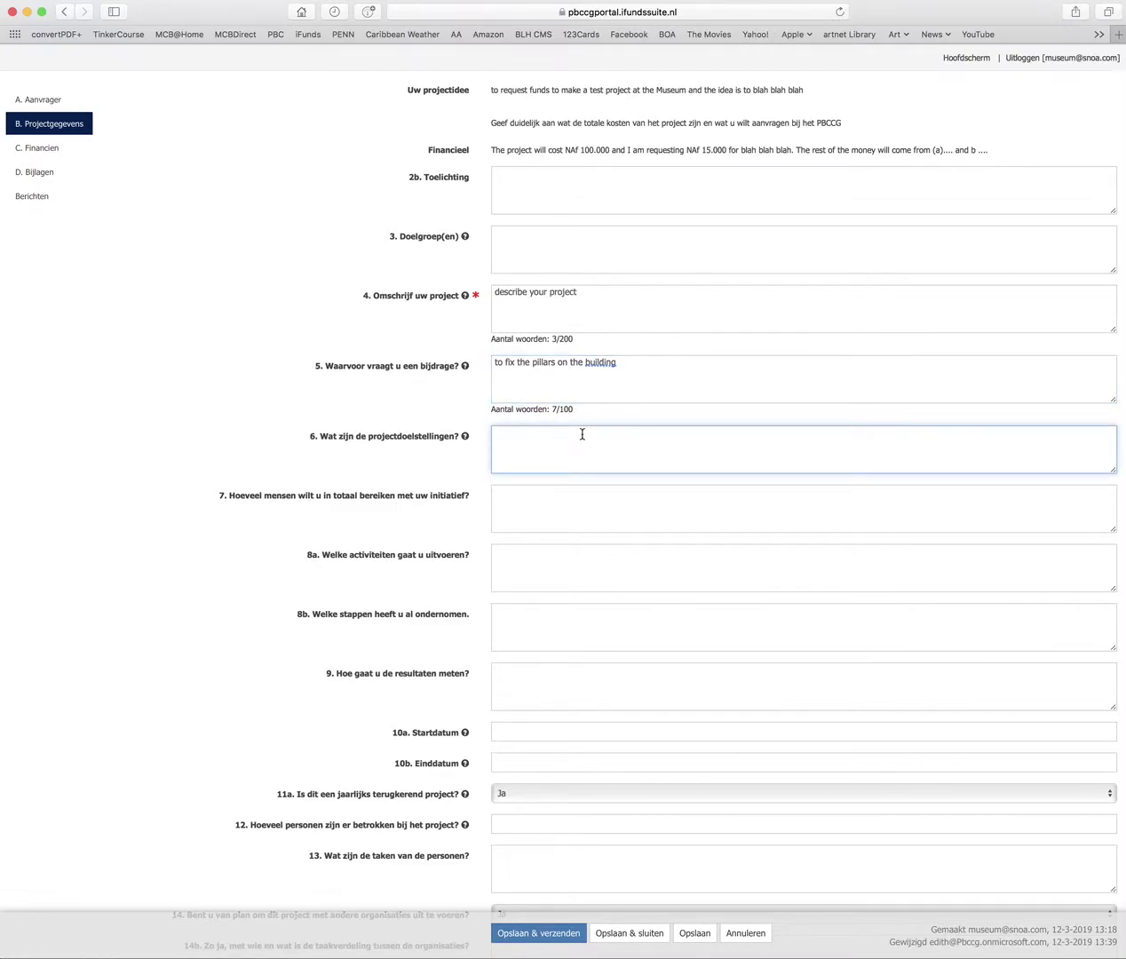
{"action": "type", "text": "to beaut"}
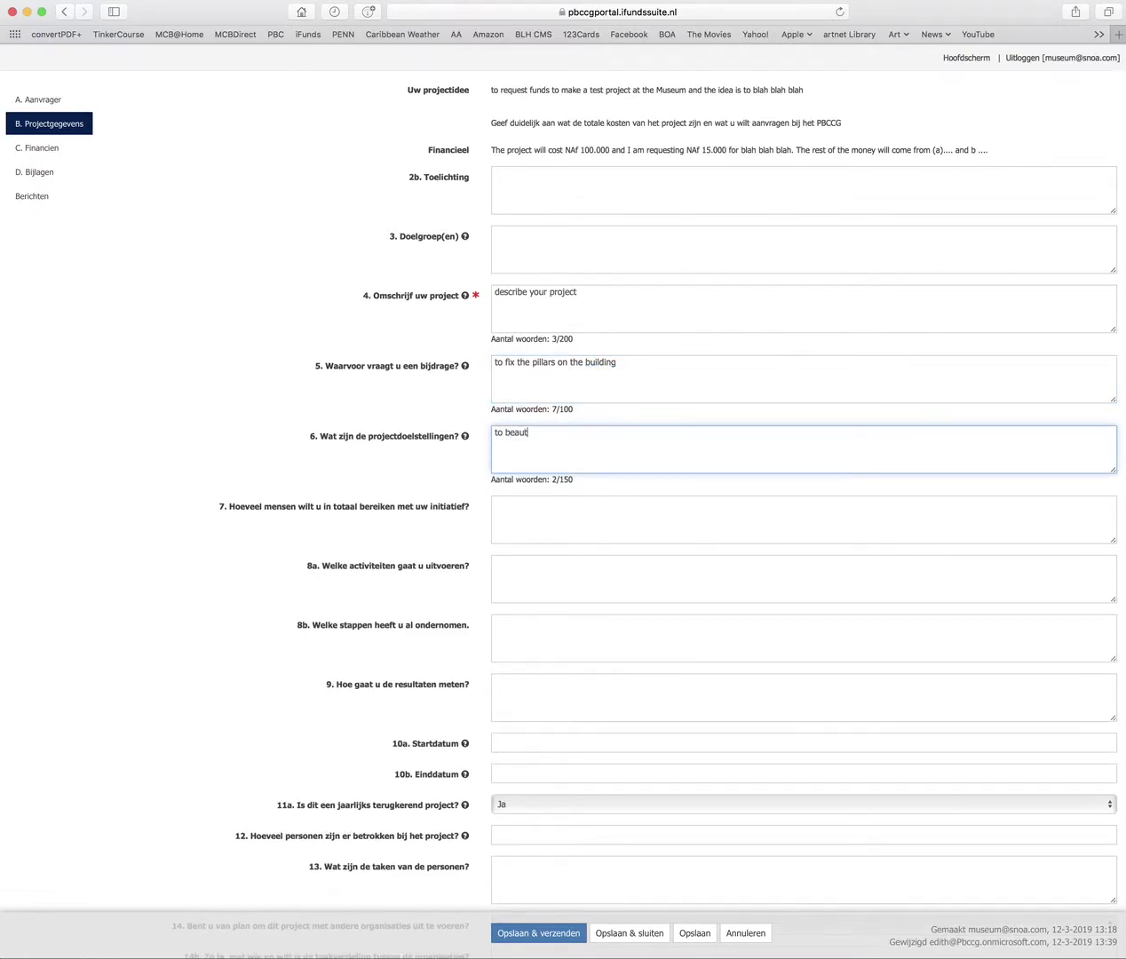
{"action": "type", "text": "t"}
{"action": "key", "text": "BackSpace"}
{"action": "type", "text": "ify the building"}
{"action": "key", "text": "Return"}
{"action": "type", "text": "to conserv"}
{"action": "type", "text": "e .... "}
{"action": "type", "text": "to"}
{"action": "type", "text": "..."}
{"action": "scroll", "coordinate": [567, 489], "scroll_direction": "down", "scroll_amount": 2}
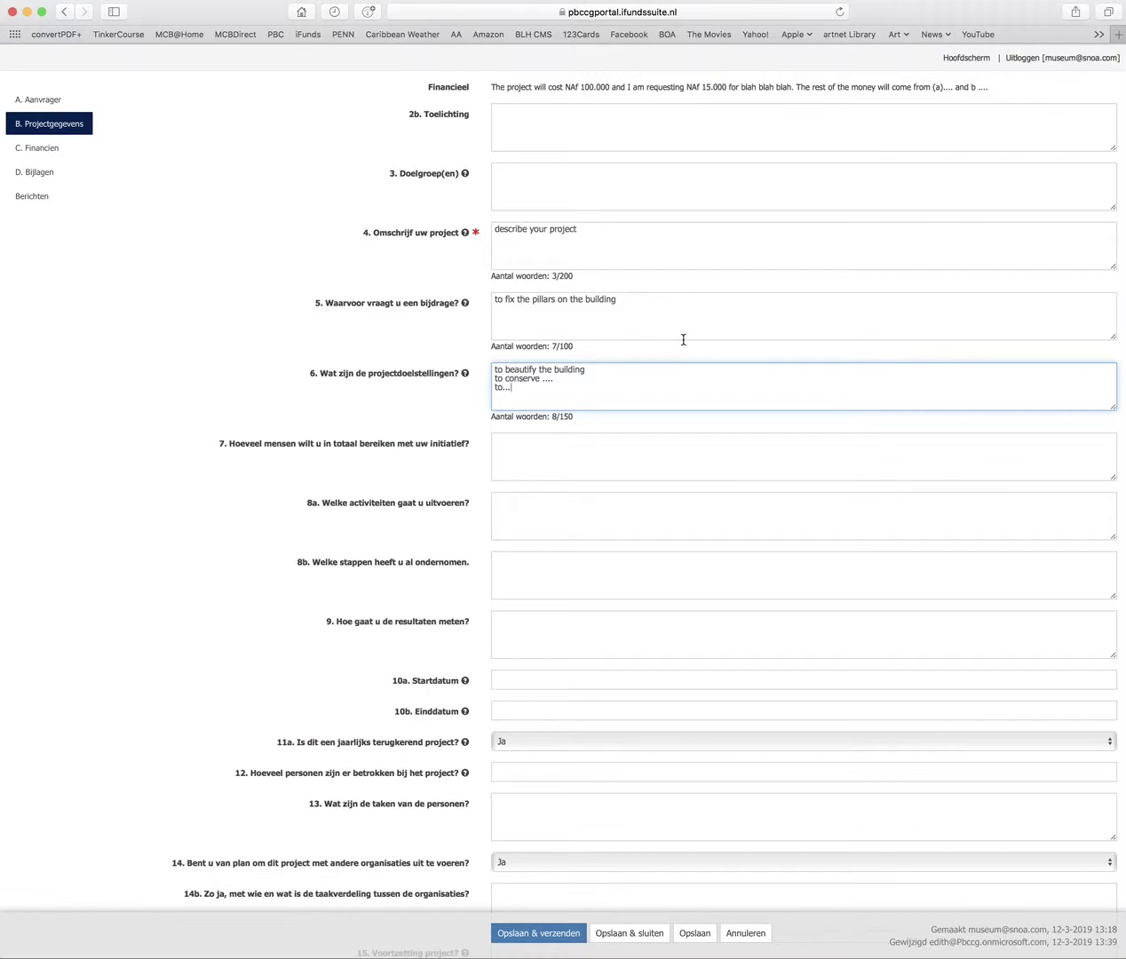
Answer question 7 with '1000, we want you explain who people and how'
{"action": "left_click", "coordinate": [539, 455]}
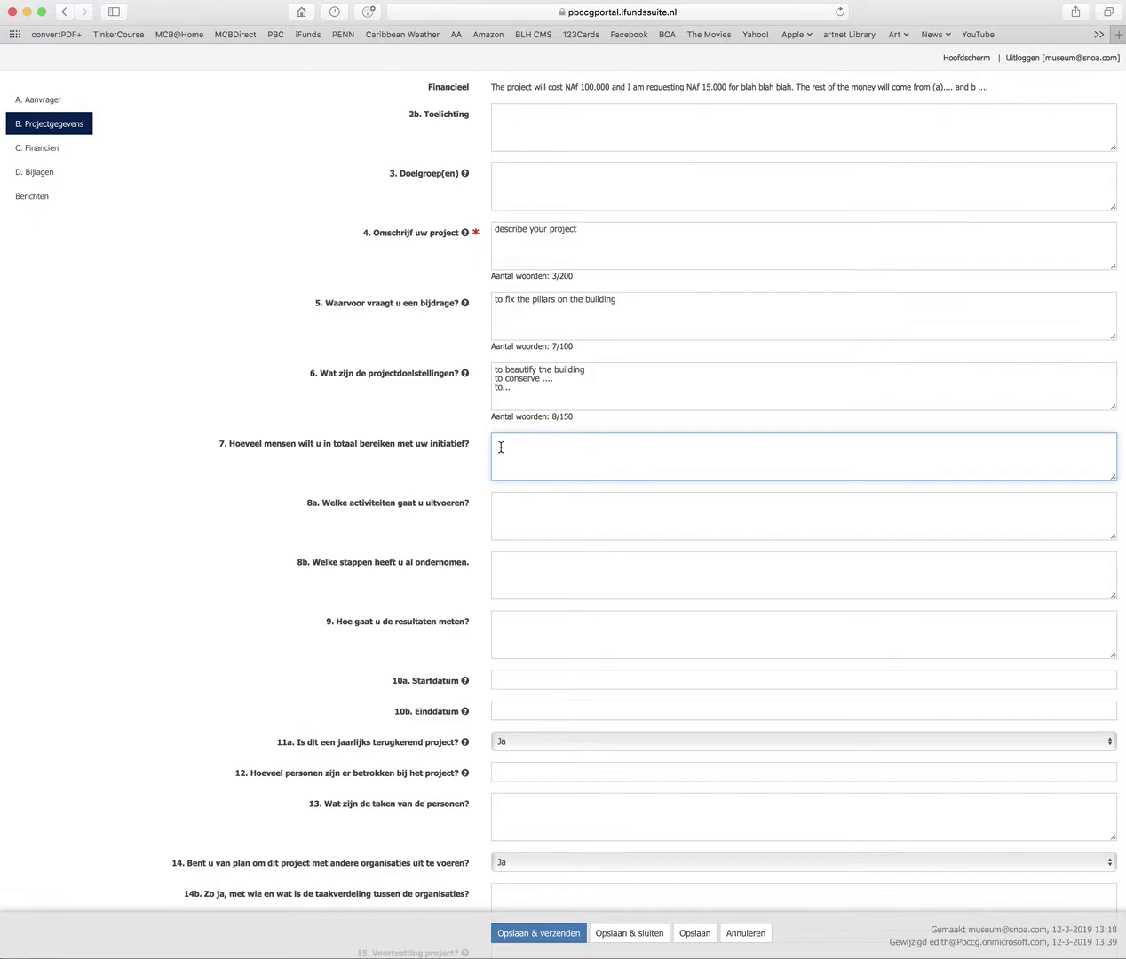
{"action": "type", "text": "1000"}
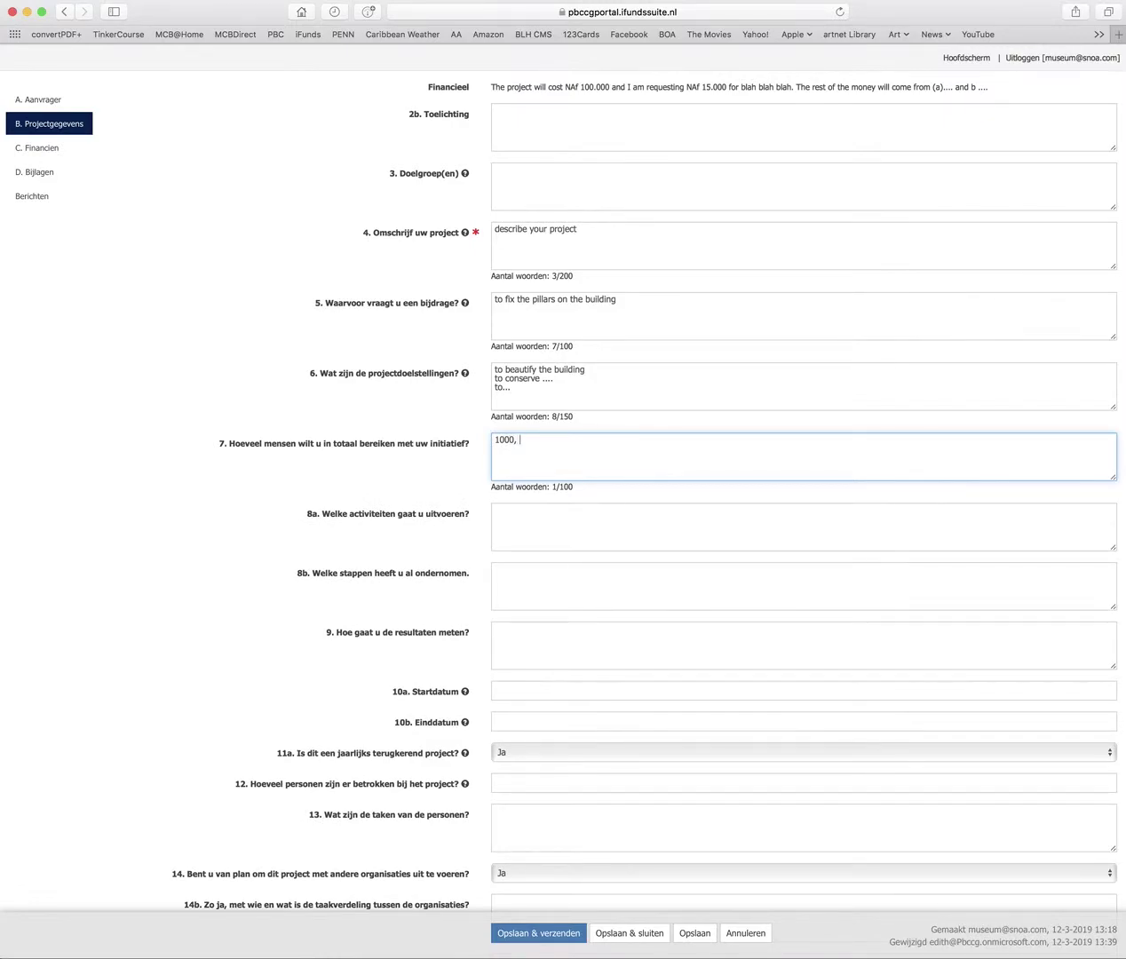
{"action": "type", "text": ", we want you explain who people and how"}
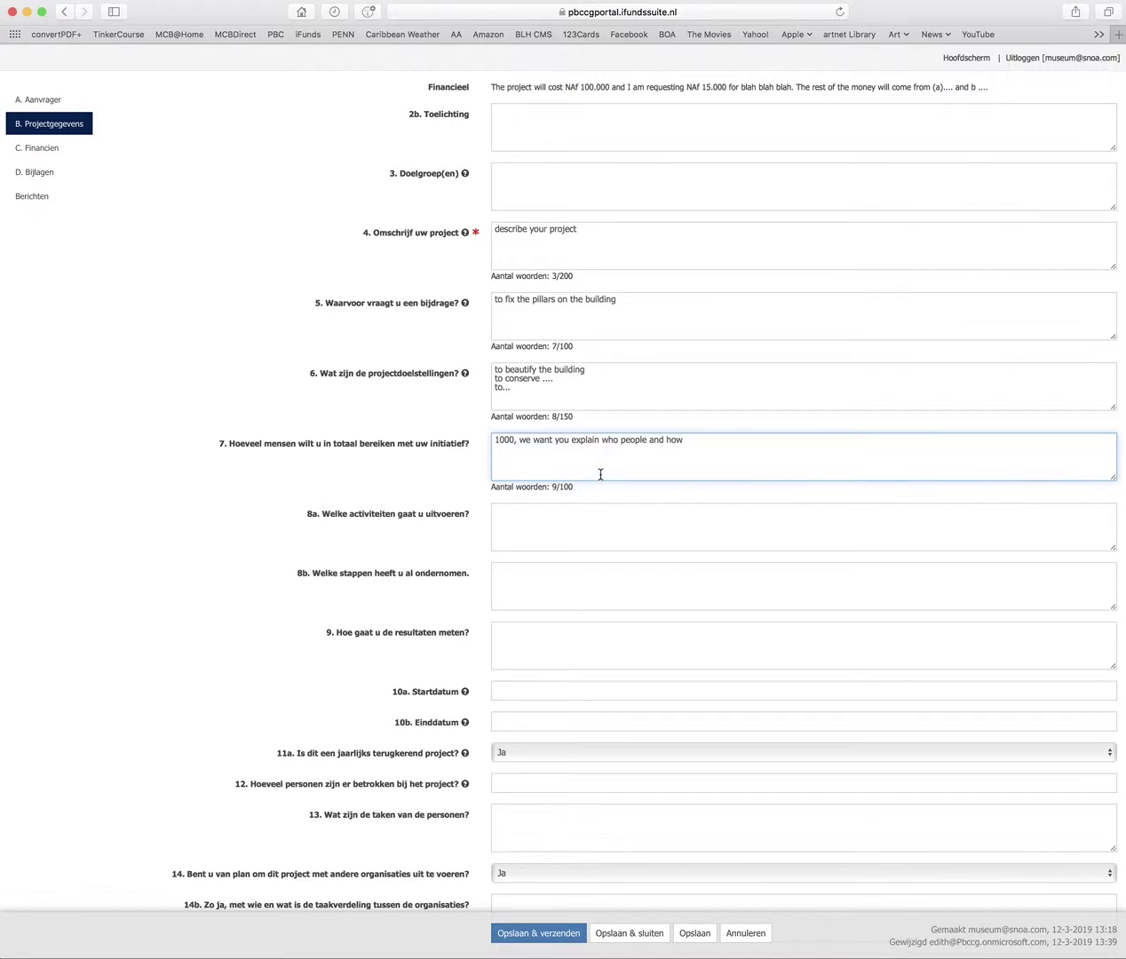
{"action": "scroll", "coordinate": [599, 473], "scroll_direction": "down", "scroll_amount": 2}
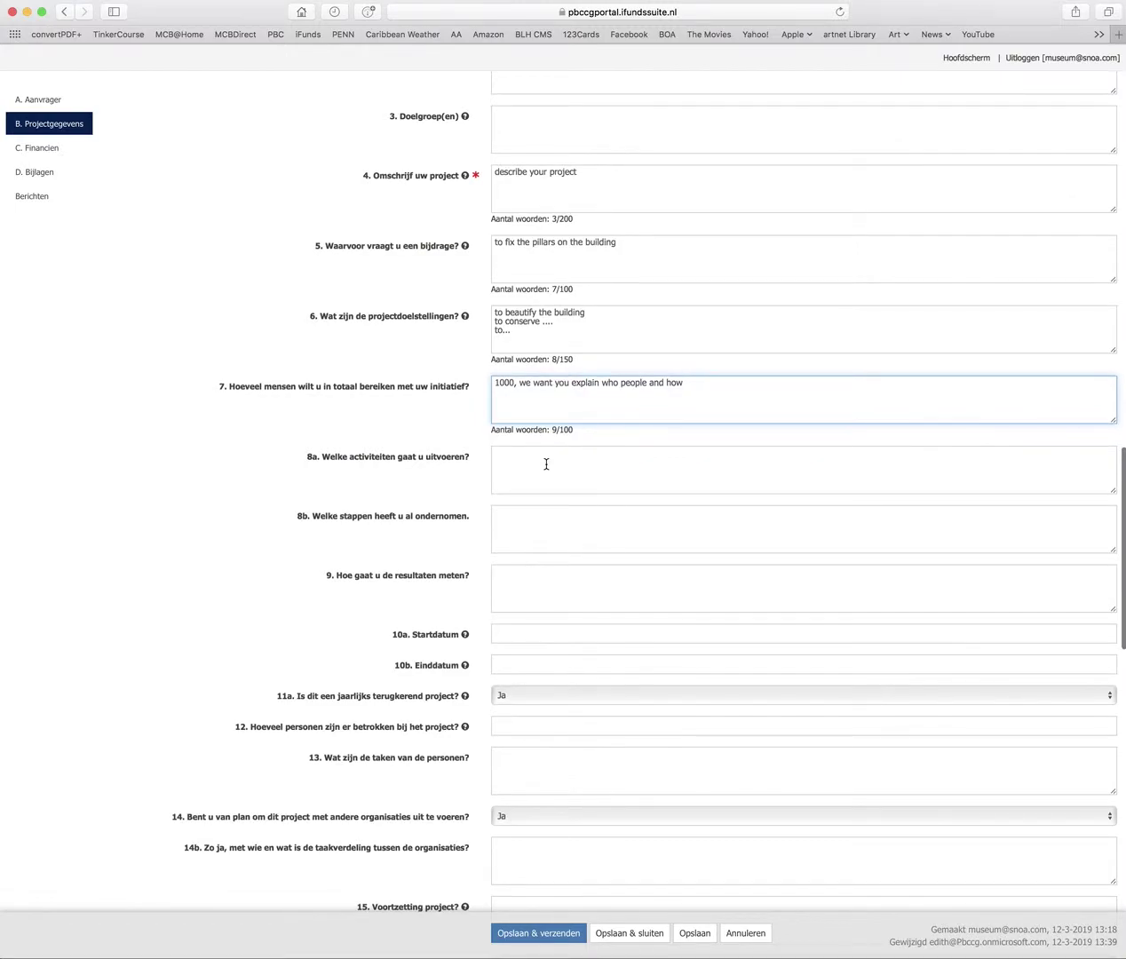
{"action": "scroll", "coordinate": [546, 463], "scroll_direction": "down", "scroll_amount": 2}
{"action": "left_click", "coordinate": [507, 412]}
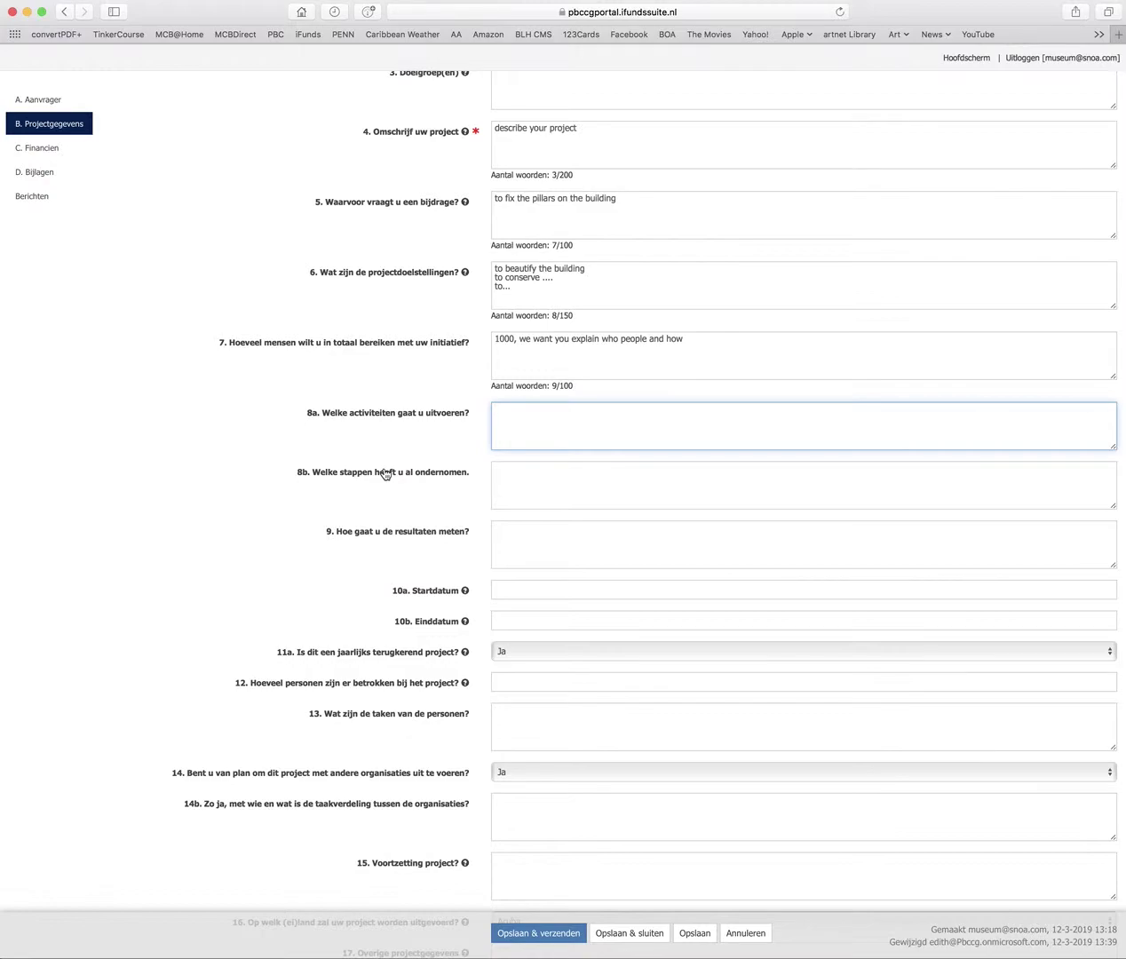
List 'consult architects' and 'consult monuments people' as planned activities in 8a
{"action": "type", "text": "i"}
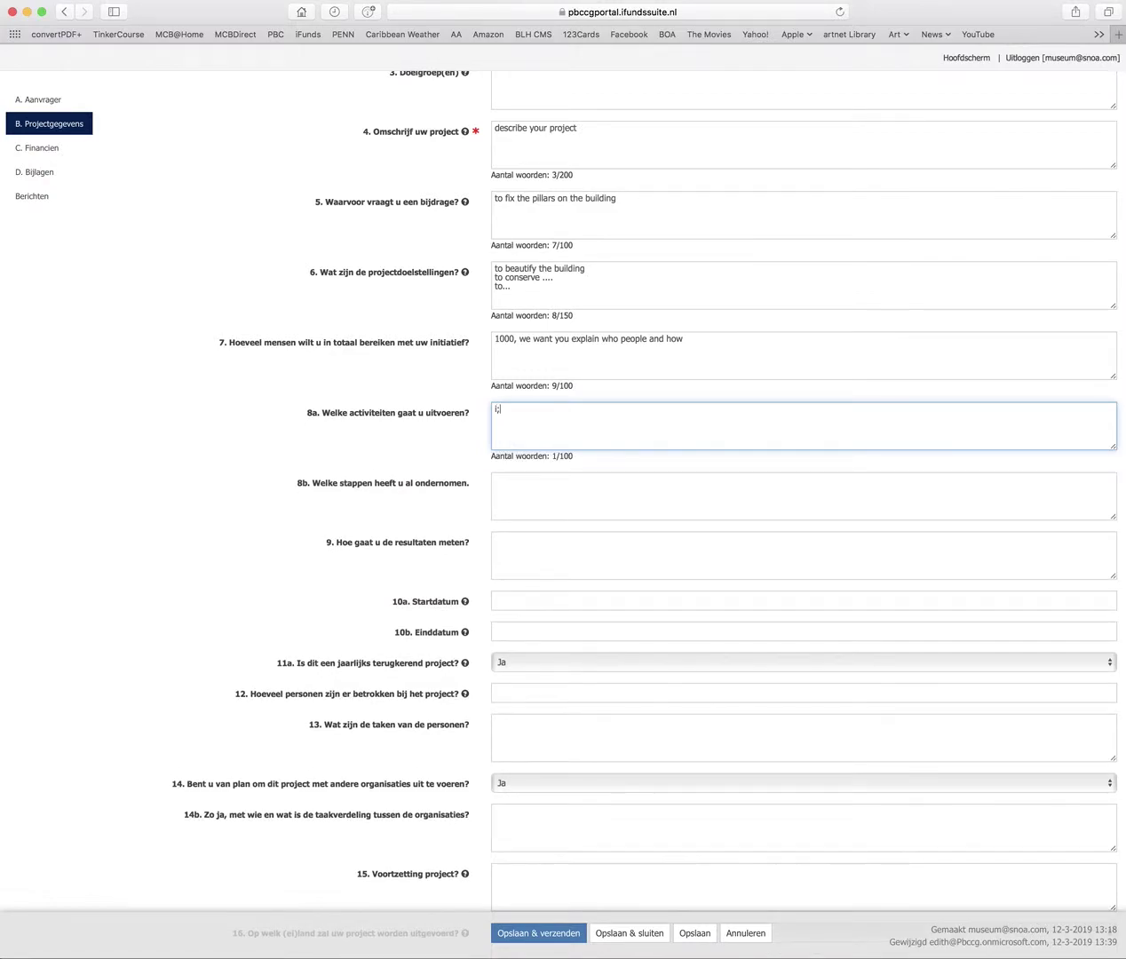
{"action": "type", "text": ";"}
{"action": "key", "text": "BackSpace"}
{"action": "key", "text": "BackSpace"}
{"action": "type", "text": "consult architects"}
{"action": "key", "text": "Return"}
{"action": "type", "text": "consult monuments people"}
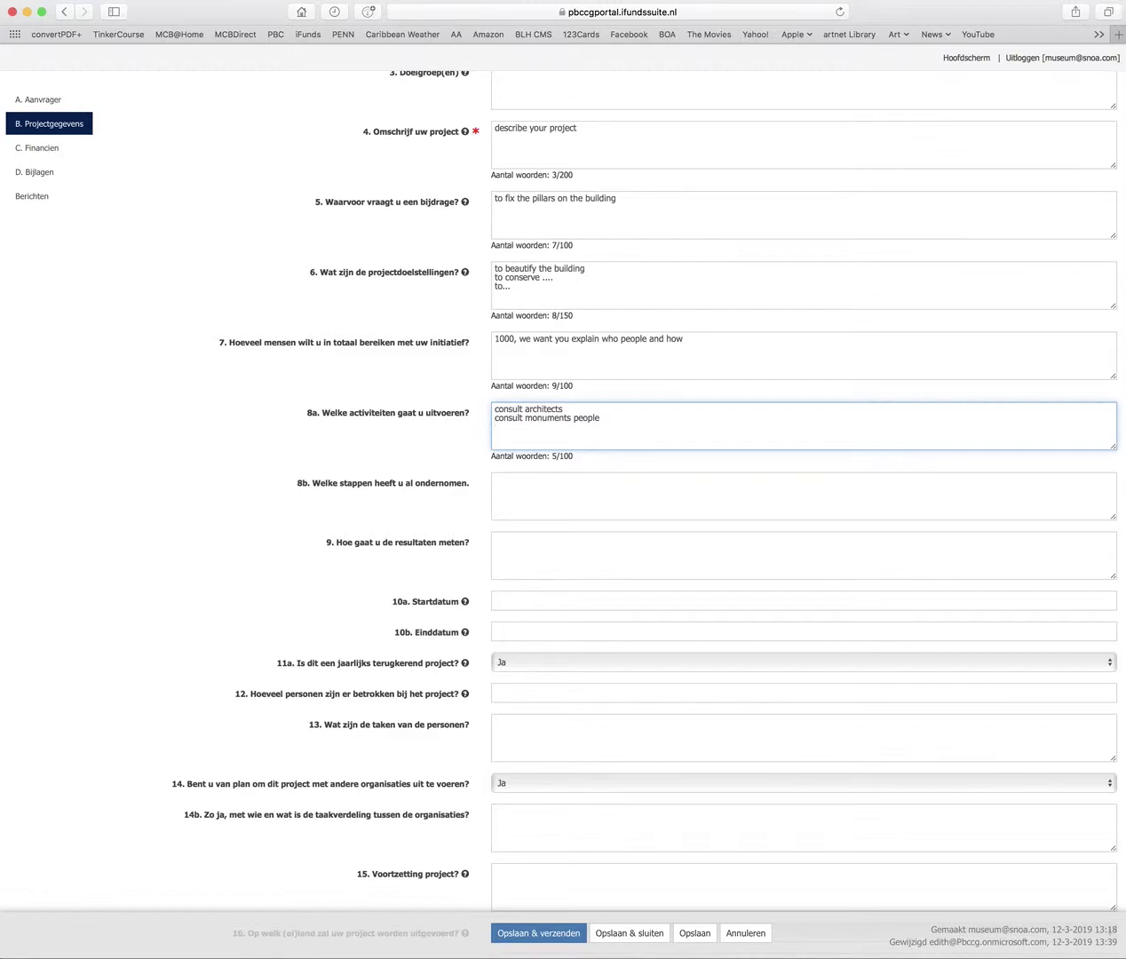
{"action": "key", "text": "Return"}
Answer 8b with steps taken: have offer, have quotes, have selected the contractor
{"action": "left_click", "coordinate": [506, 479]}
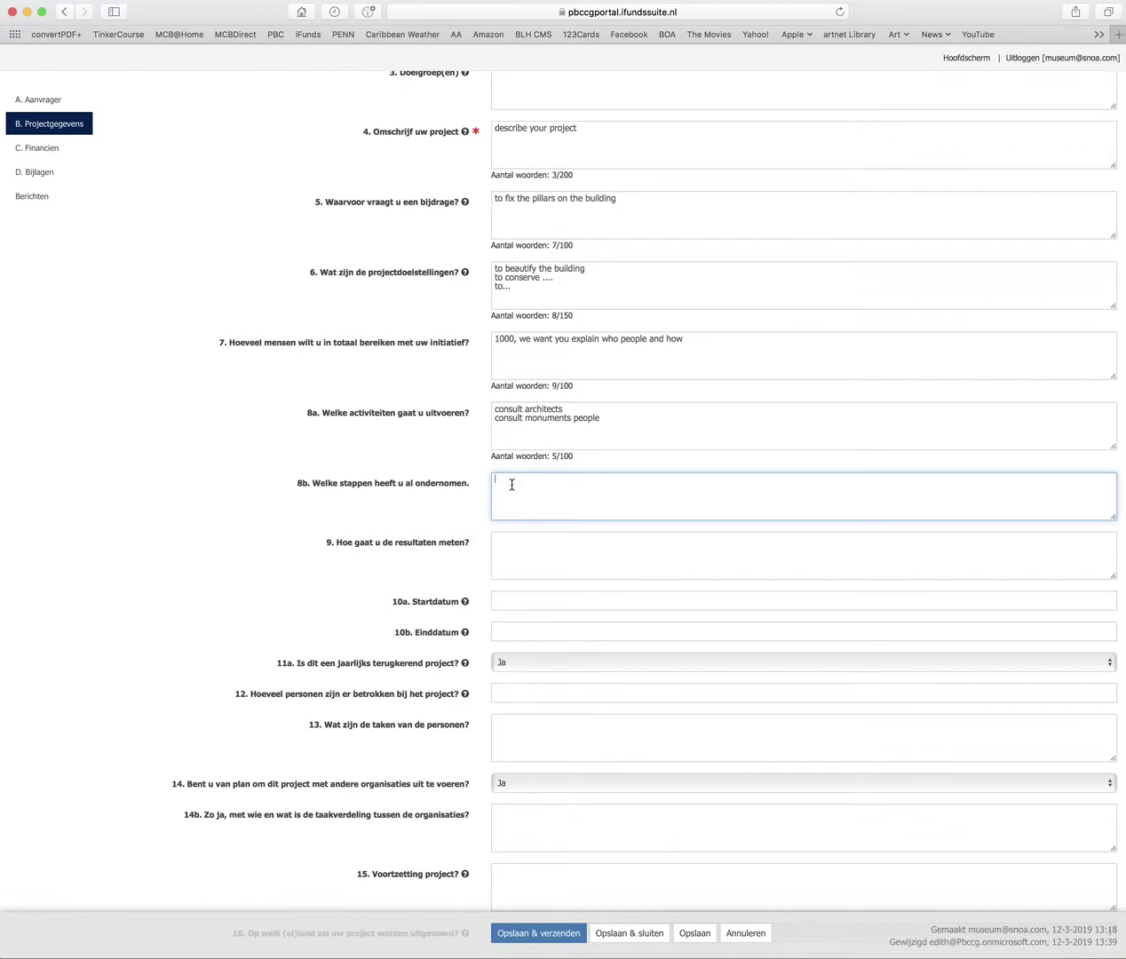
{"action": "type", "text": "ready has"}
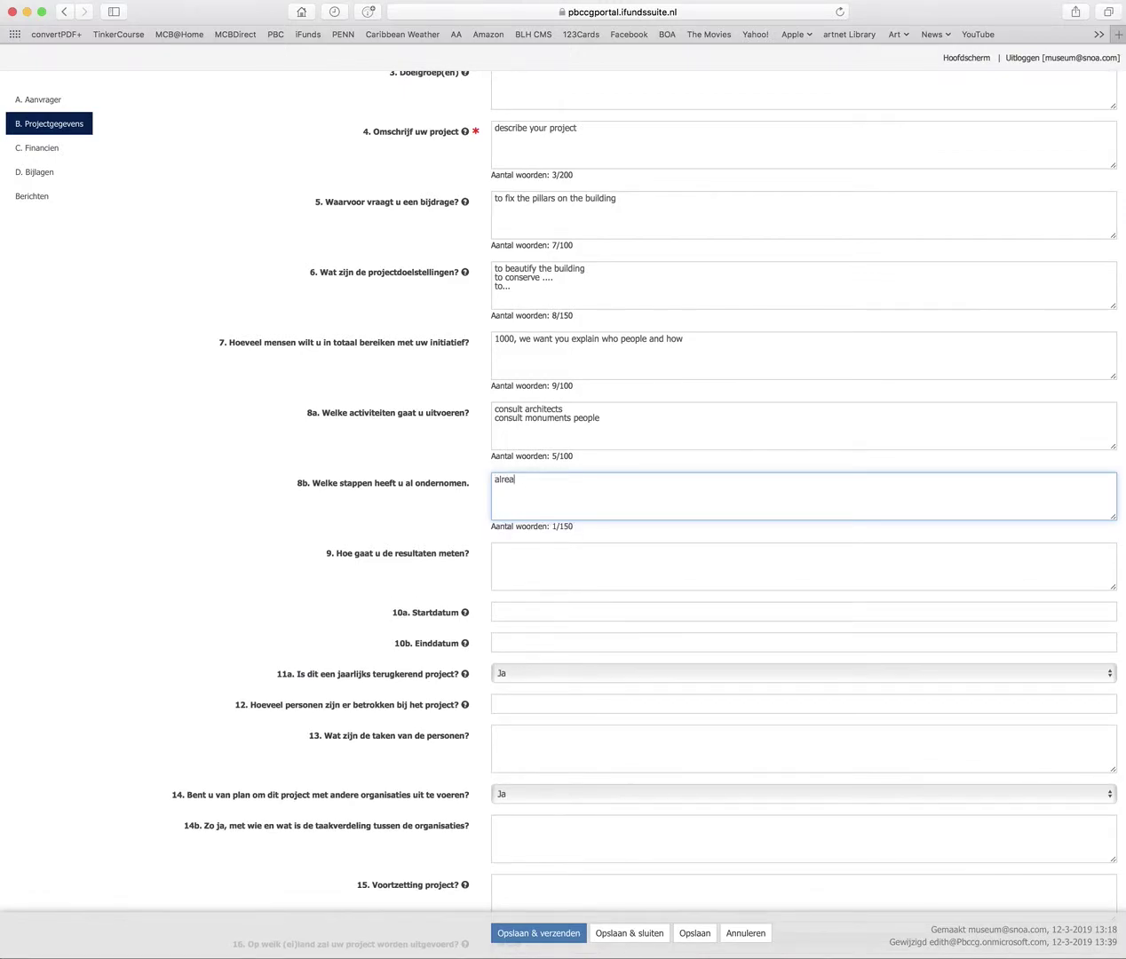
{"action": "key", "text": "BackSpace"}
{"action": "key", "text": "BackSpace"}
{"action": "type", "text": "ve offe"}
{"action": "type", "text": "r, "}
{"action": "type", "text": "have quo"}
{"action": "type", "text": "tes, have "}
{"action": "type", "text": "selected th"}
{"action": "type", "text": "e "}
{"action": "type", "text": "contrac"}
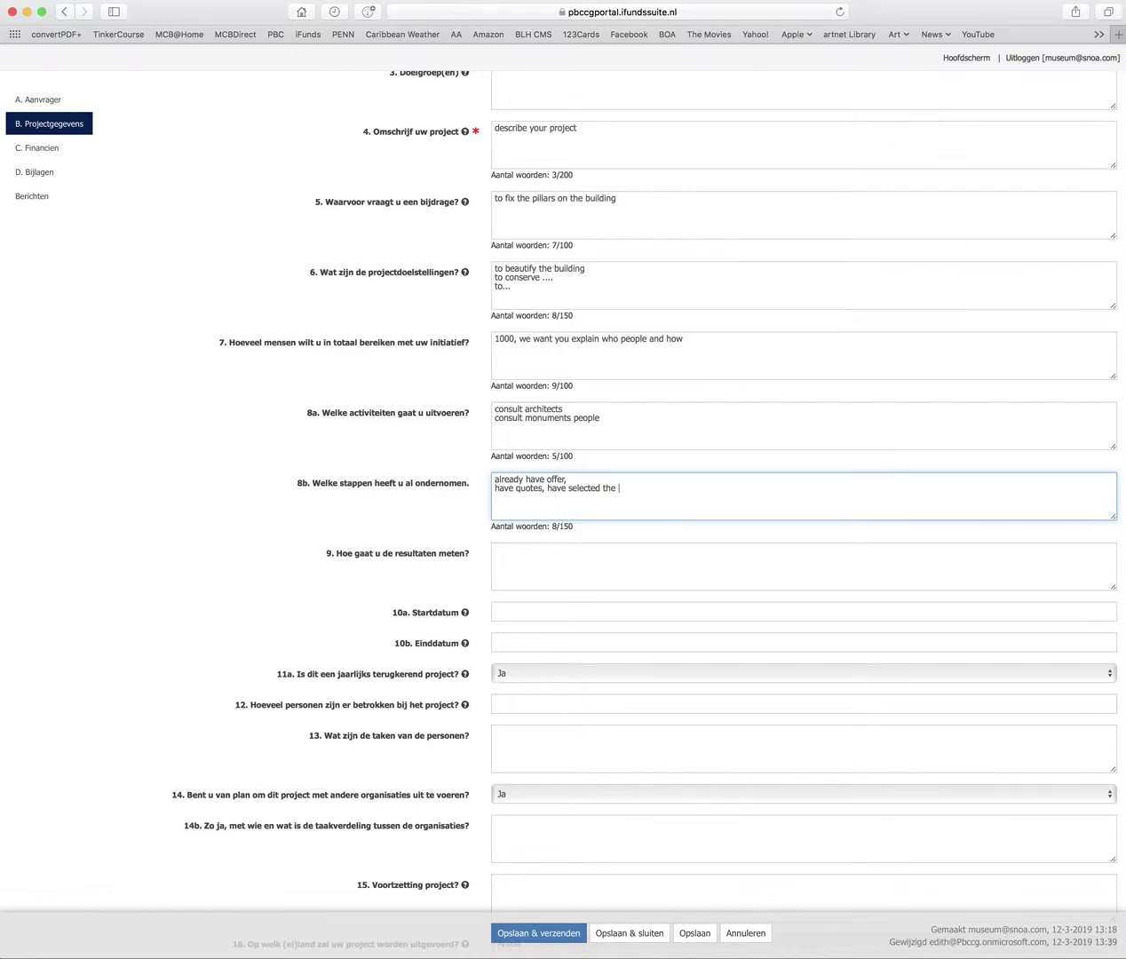
{"action": "type", "text": "ter"}
{"action": "left_click", "coordinate": [553, 555]}
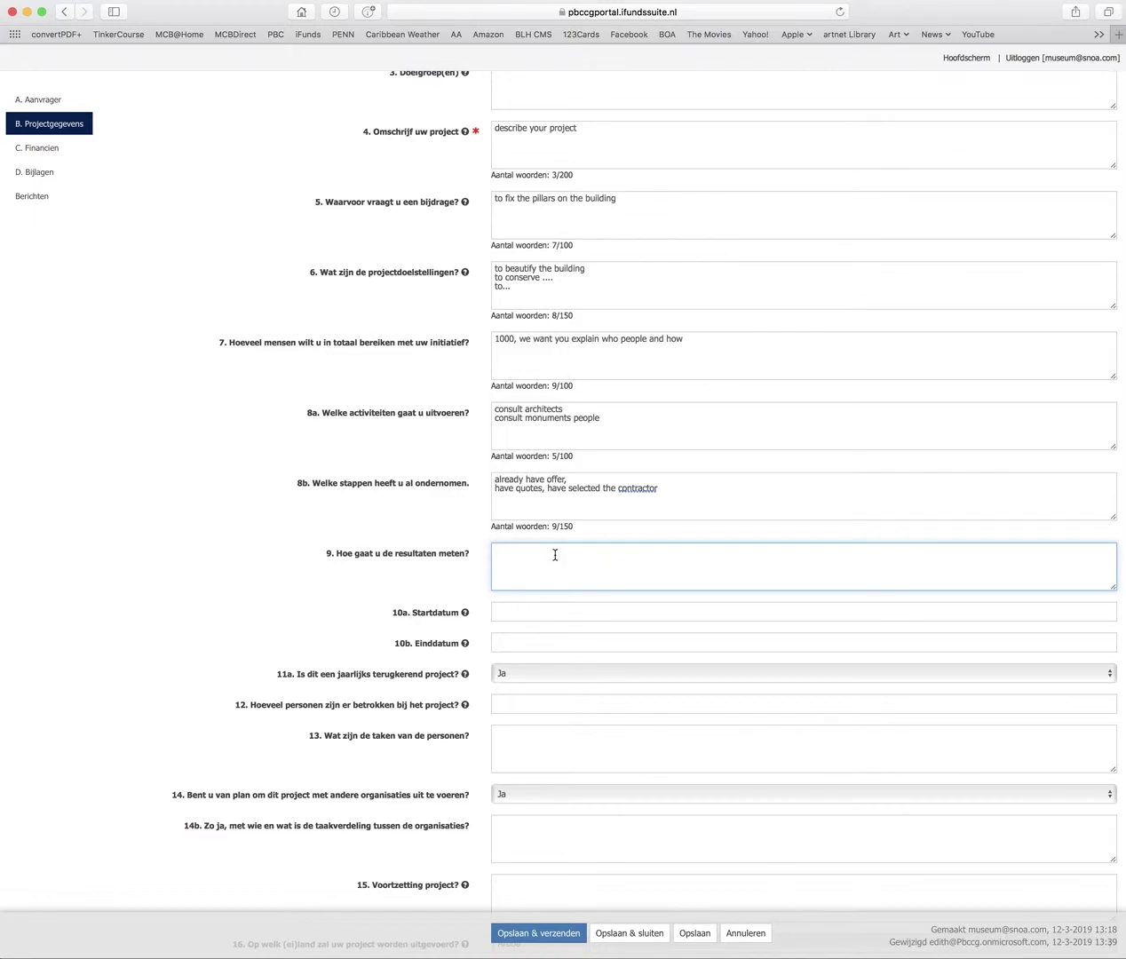
Answer question 9 with '- by the amount of photos posted on Facebook.'
{"action": "type", "text": "-"}
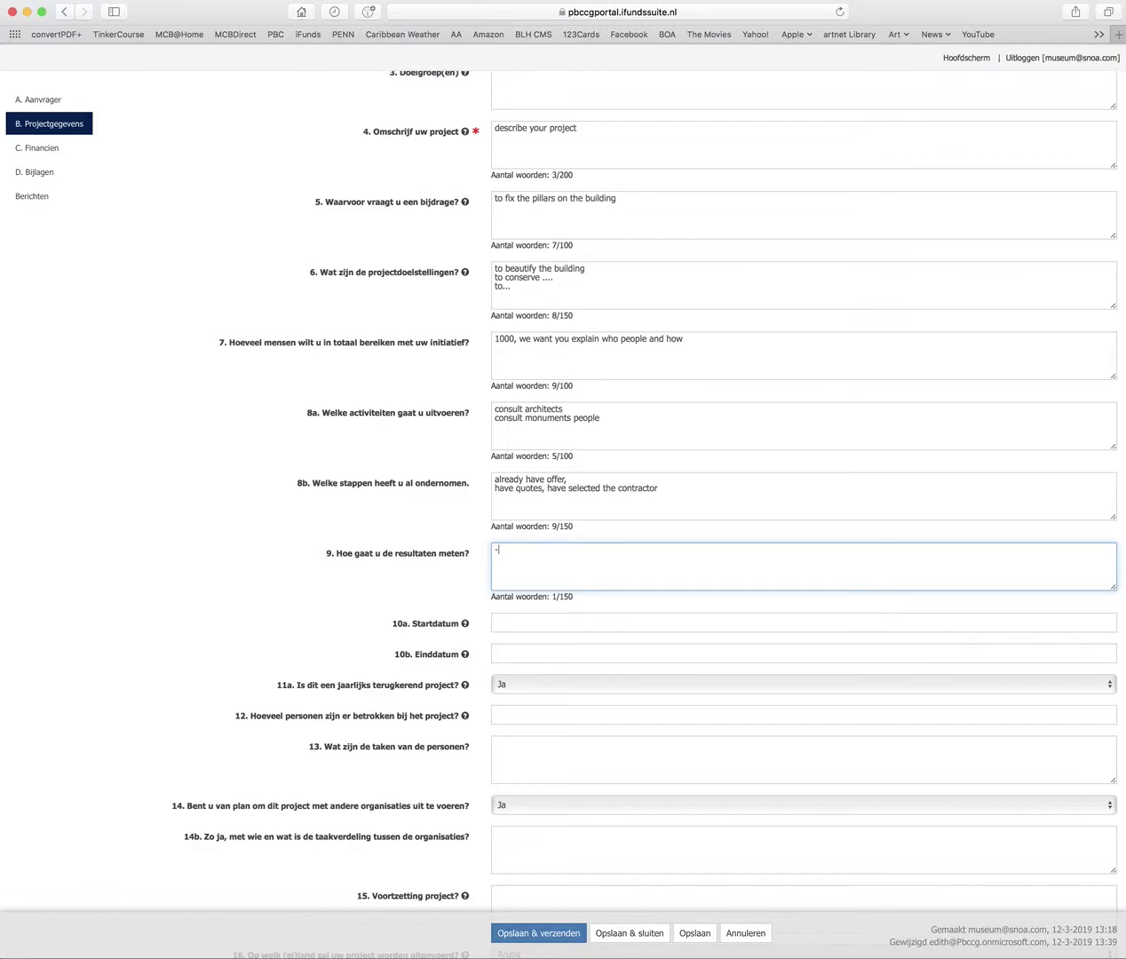
{"action": "type", "text": "by the amount of photos posted on FAcebook"}
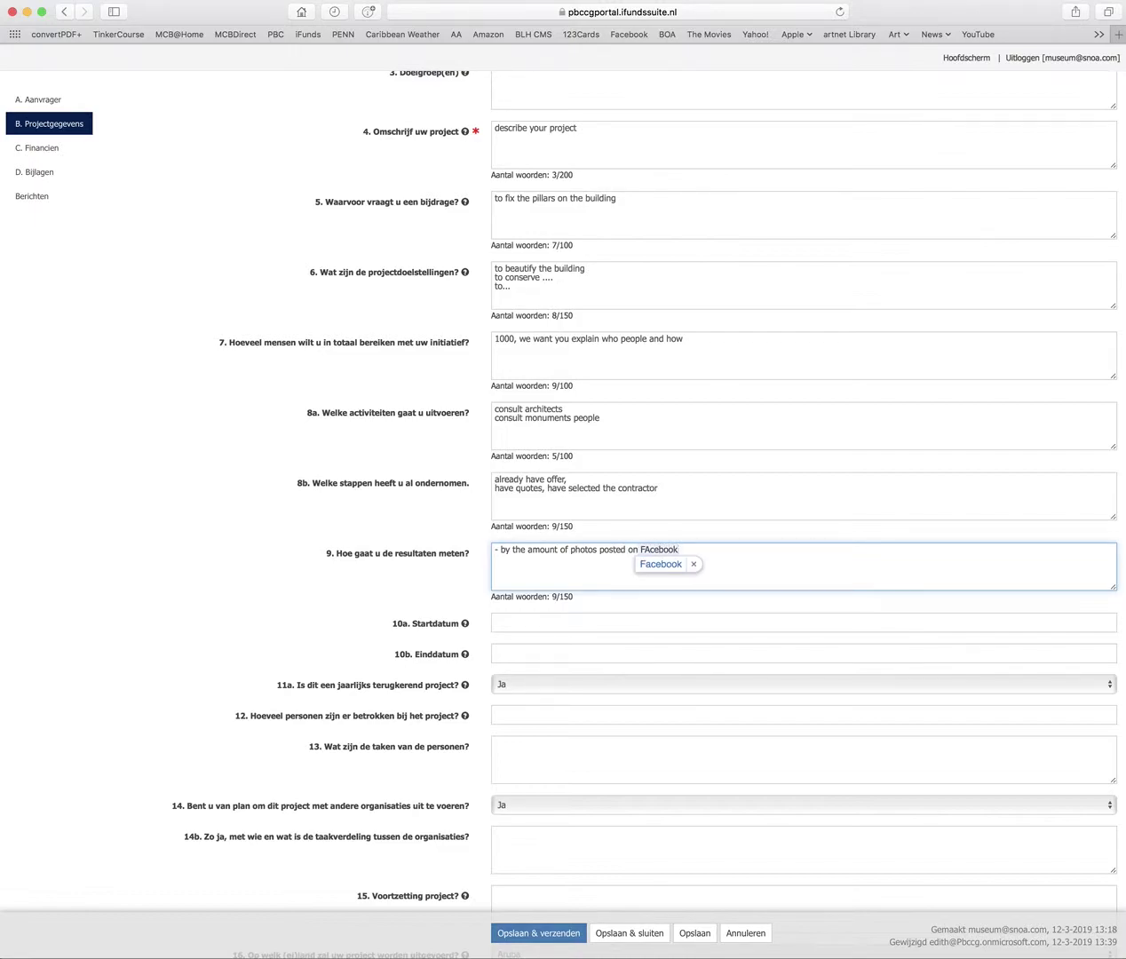
{"action": "type", "text": "."}
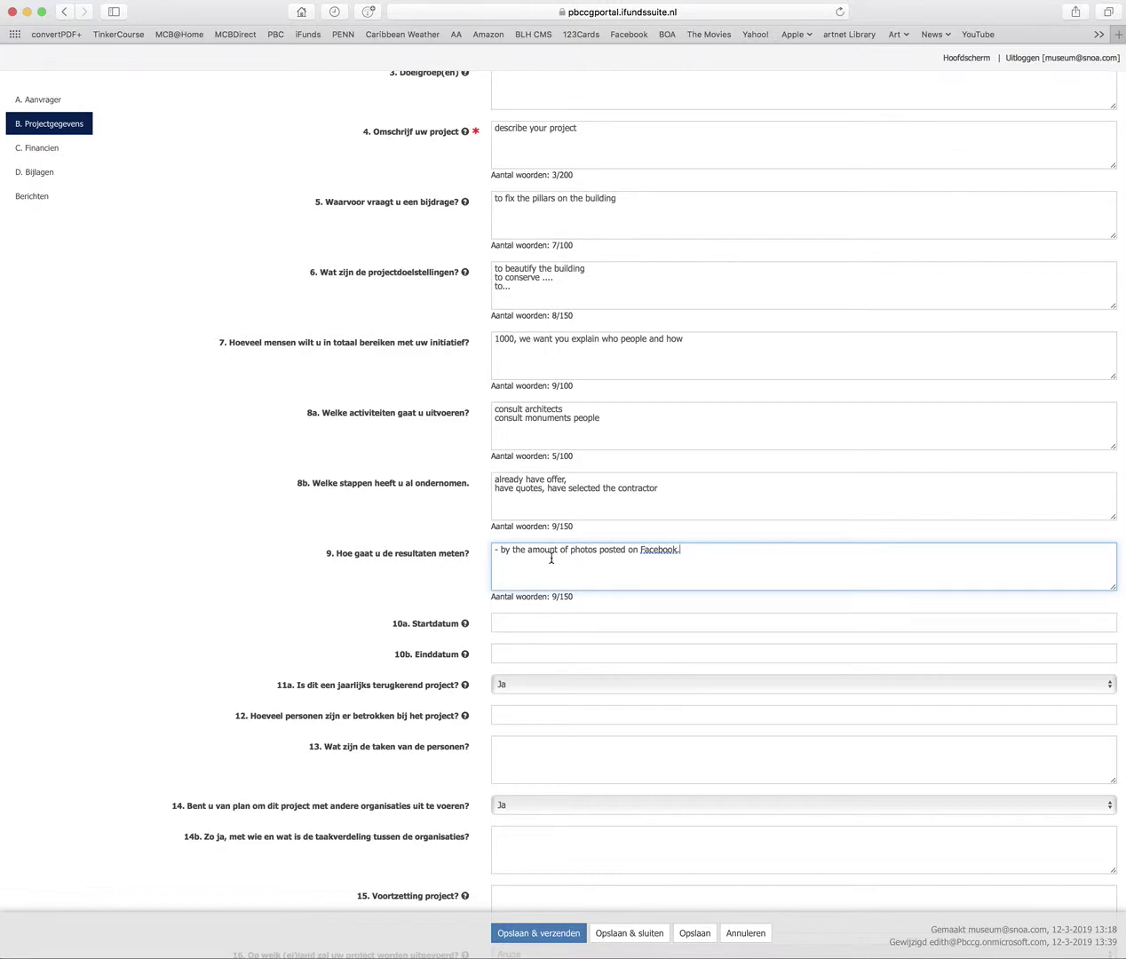
{"action": "scroll", "coordinate": [550, 555], "scroll_direction": "down", "scroll_amount": 2}
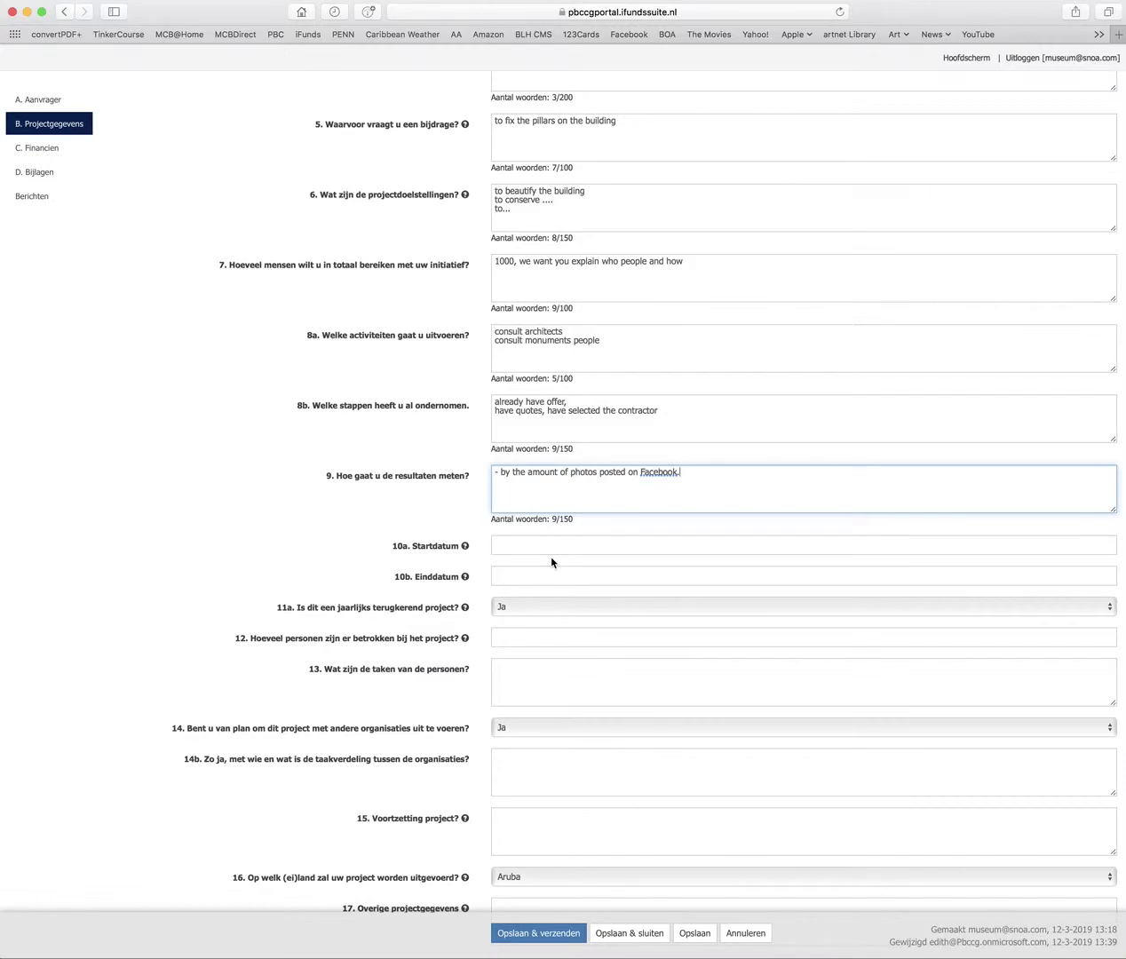
Go through the project start and end date fields and answer 11a (recurring yearly) with Nee
{"action": "left_click", "coordinate": [513, 545]}
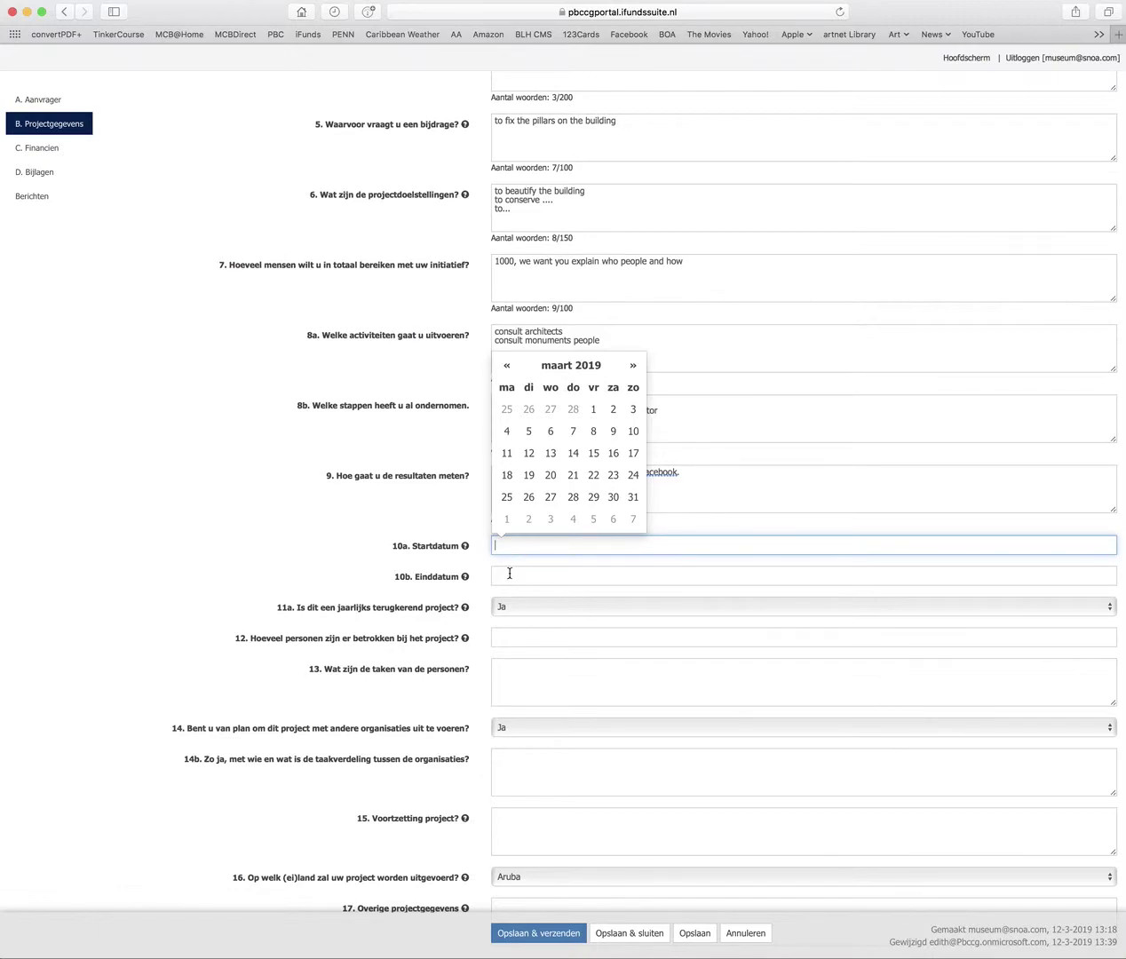
{"action": "left_click", "coordinate": [509, 576]}
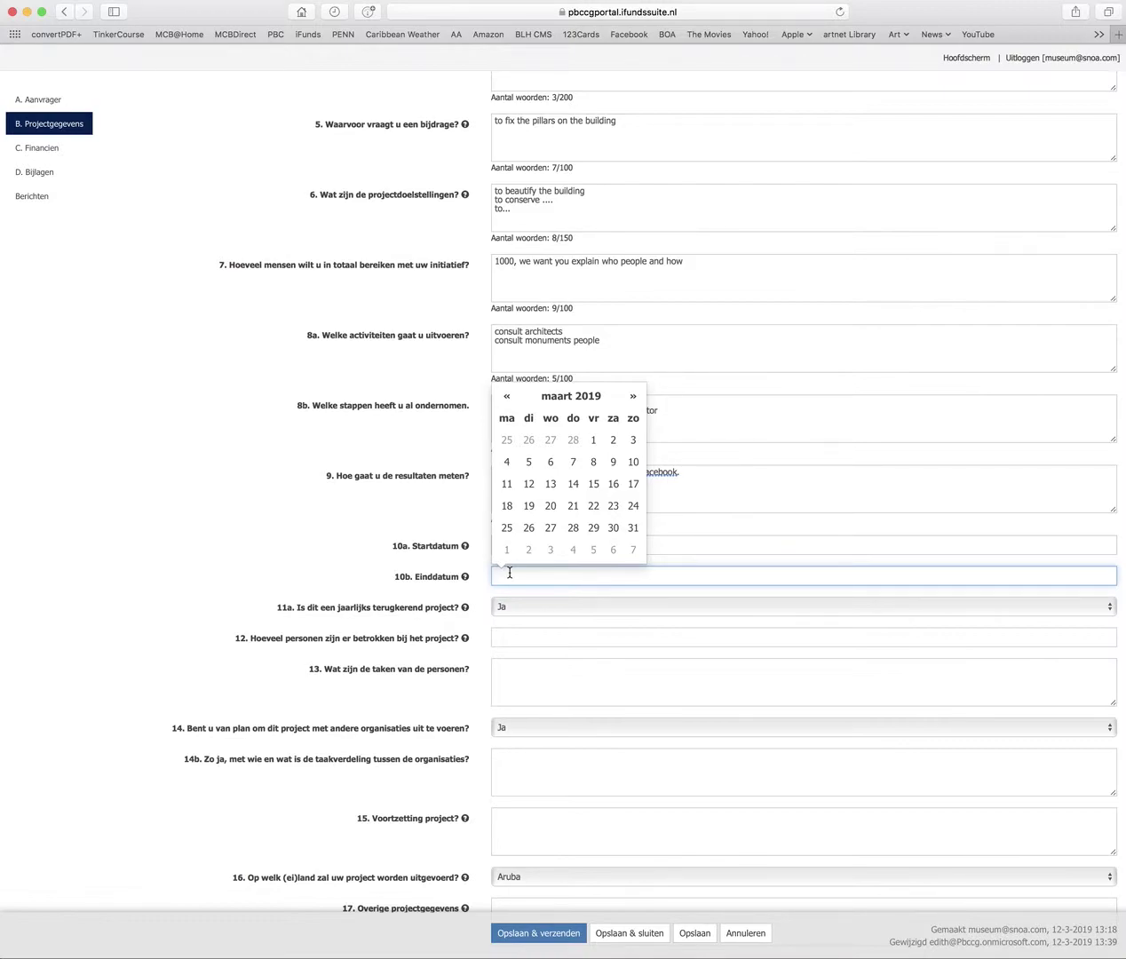
{"action": "left_click", "coordinate": [668, 607]}
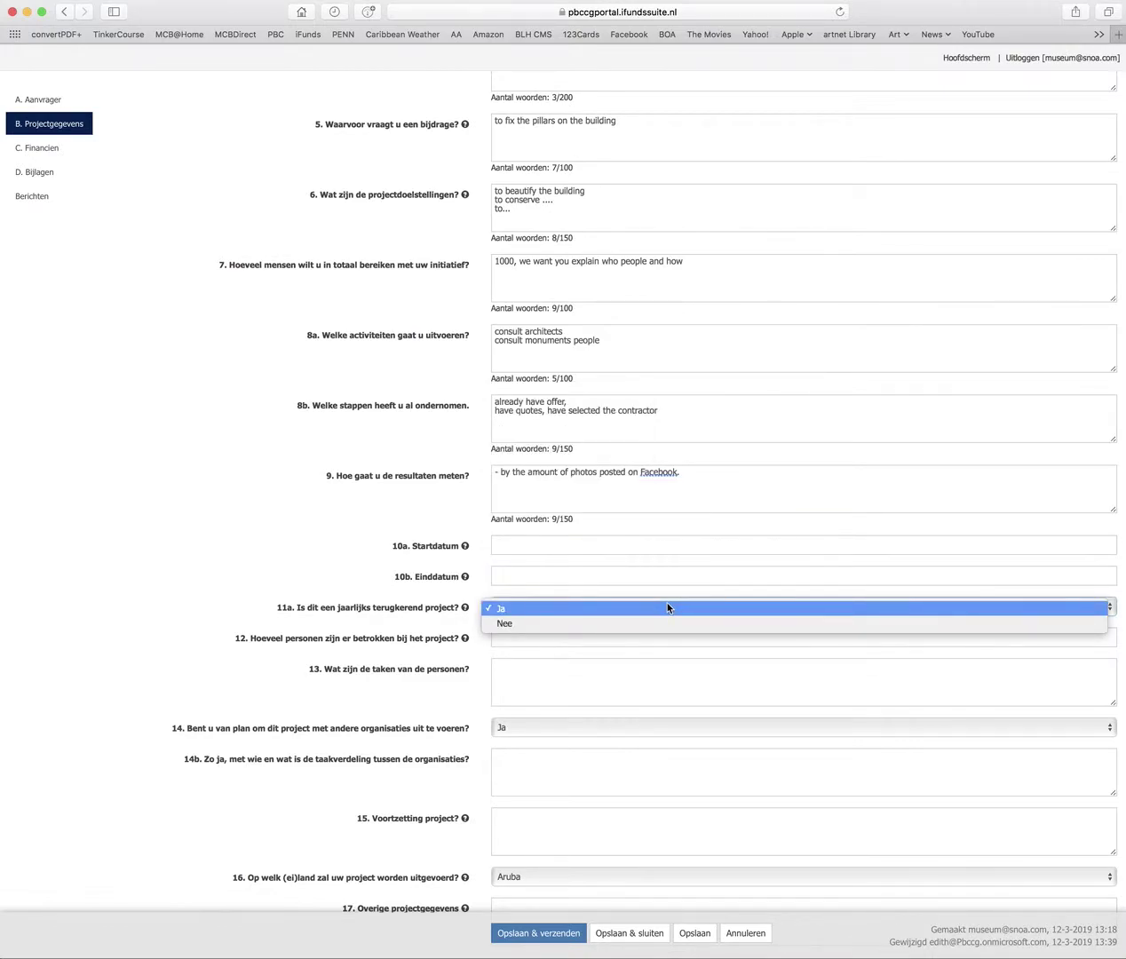
{"action": "left_click", "coordinate": [667, 606]}
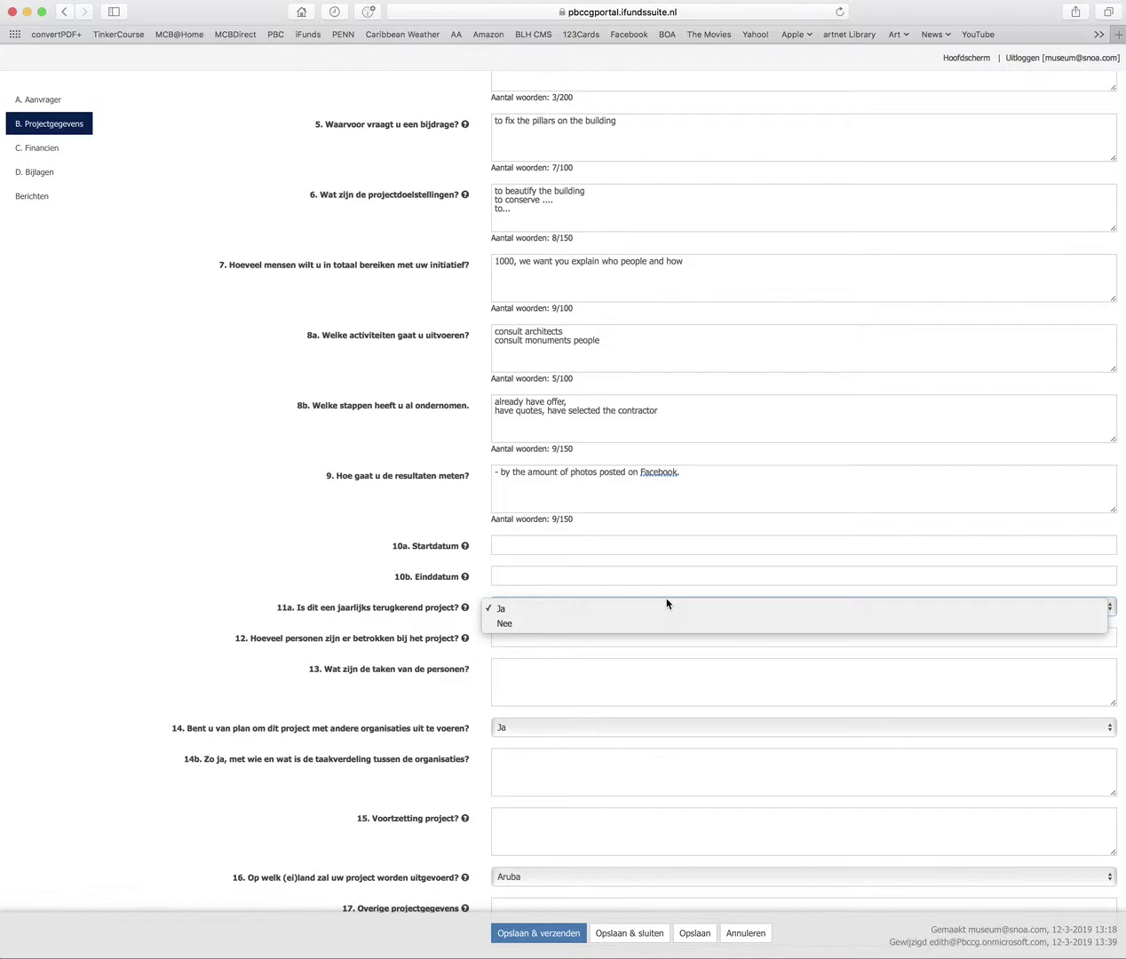
{"action": "left_click", "coordinate": [527, 622]}
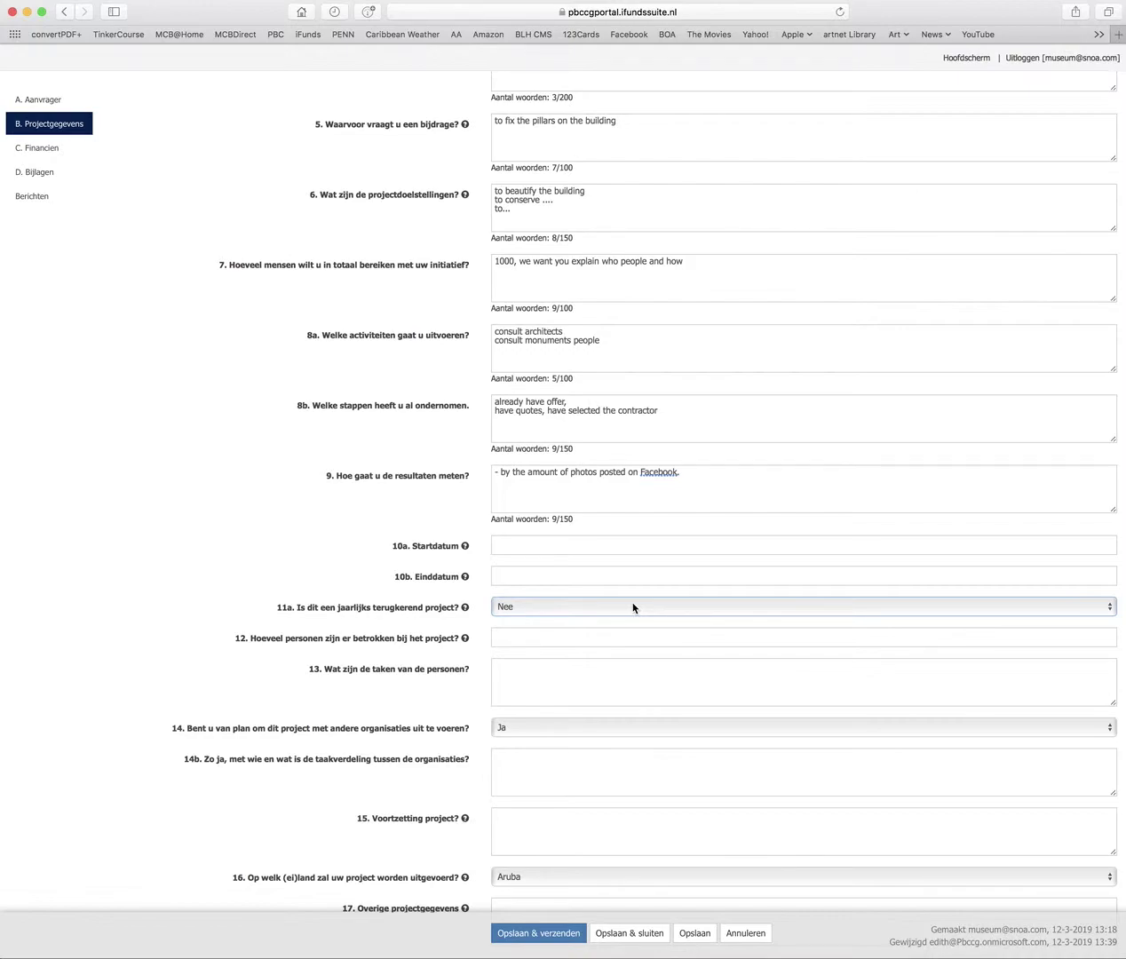
{"action": "scroll", "coordinate": [633, 607], "scroll_direction": "down", "scroll_amount": 2}
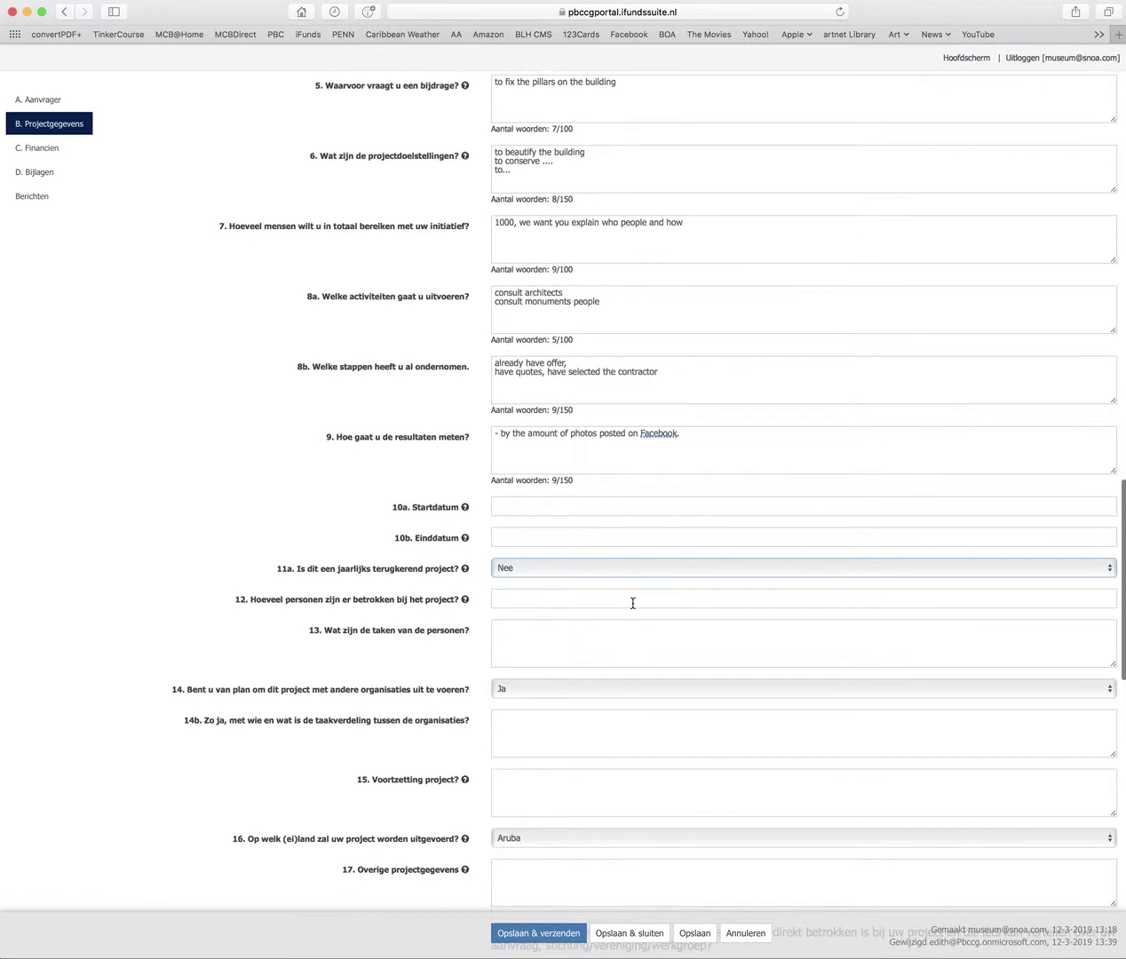
{"action": "left_click", "coordinate": [569, 603]}
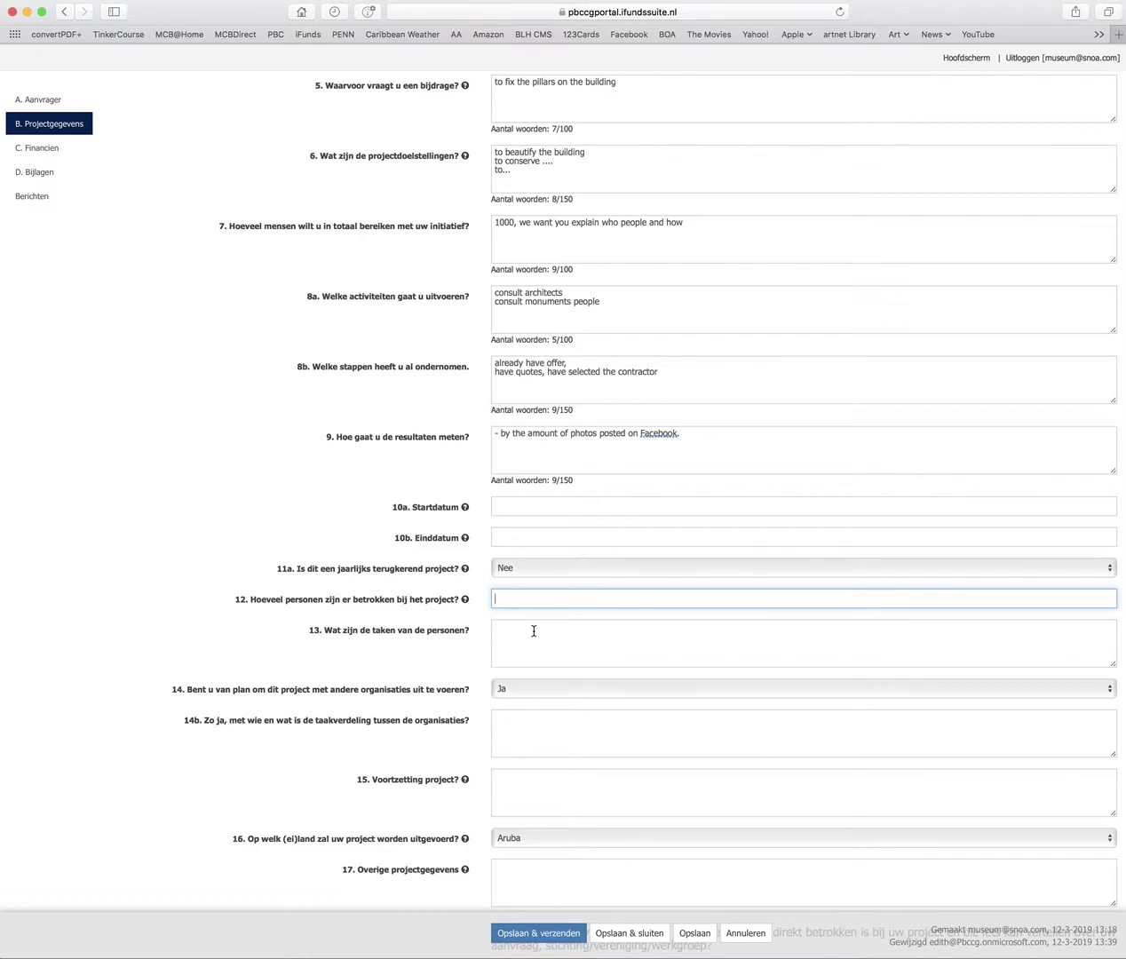
{"action": "scroll", "coordinate": [524, 670], "scroll_direction": "down", "scroll_amount": 3}
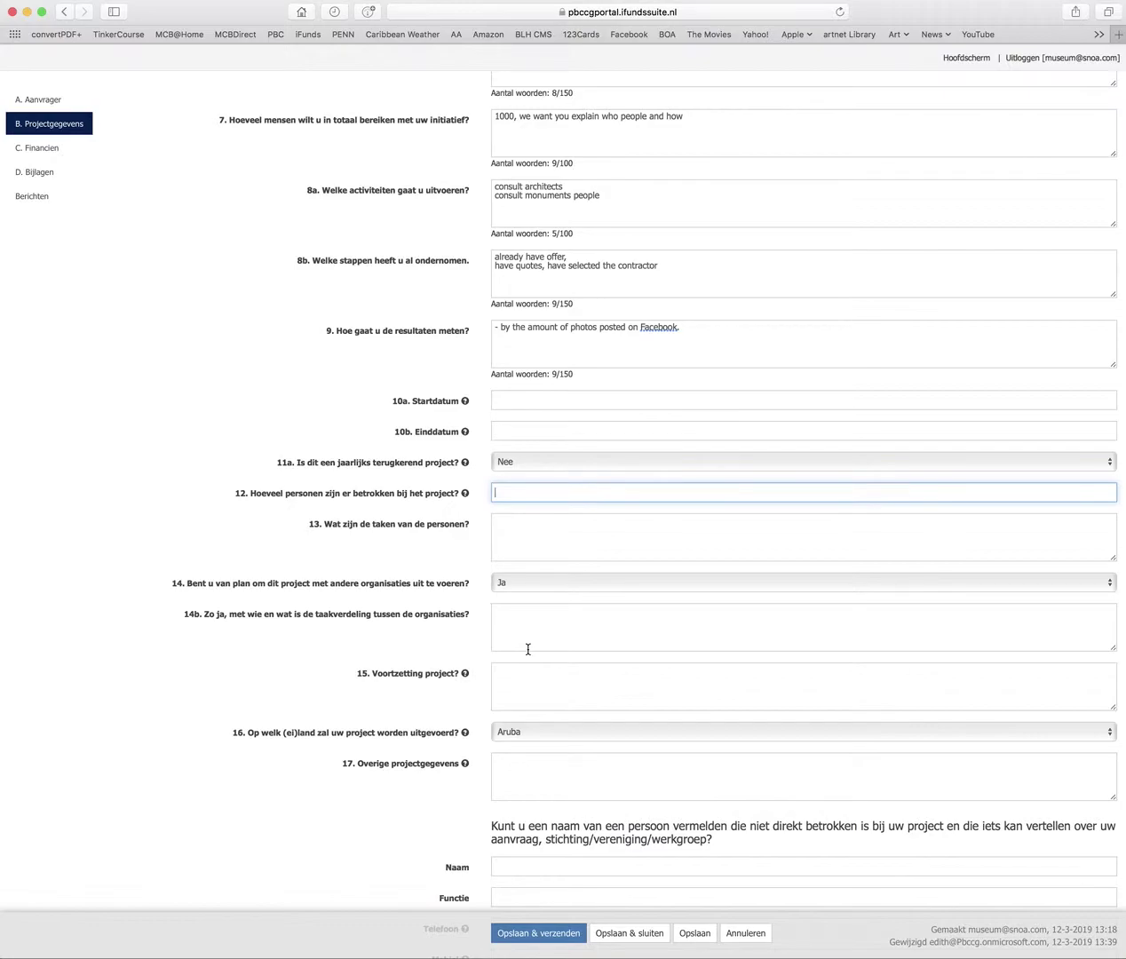
{"action": "scroll", "coordinate": [527, 649], "scroll_direction": "down", "scroll_amount": 5}
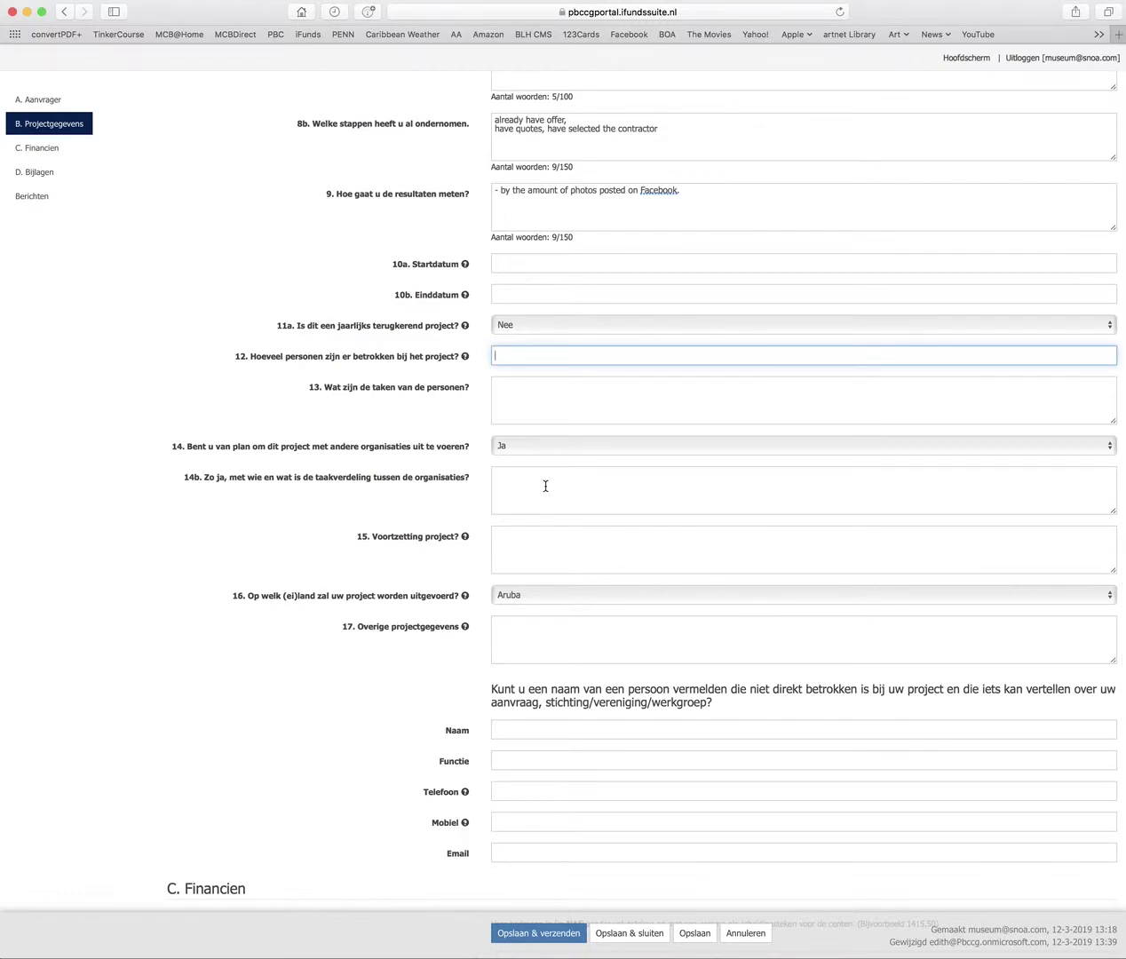
{"action": "left_click", "coordinate": [543, 544]}
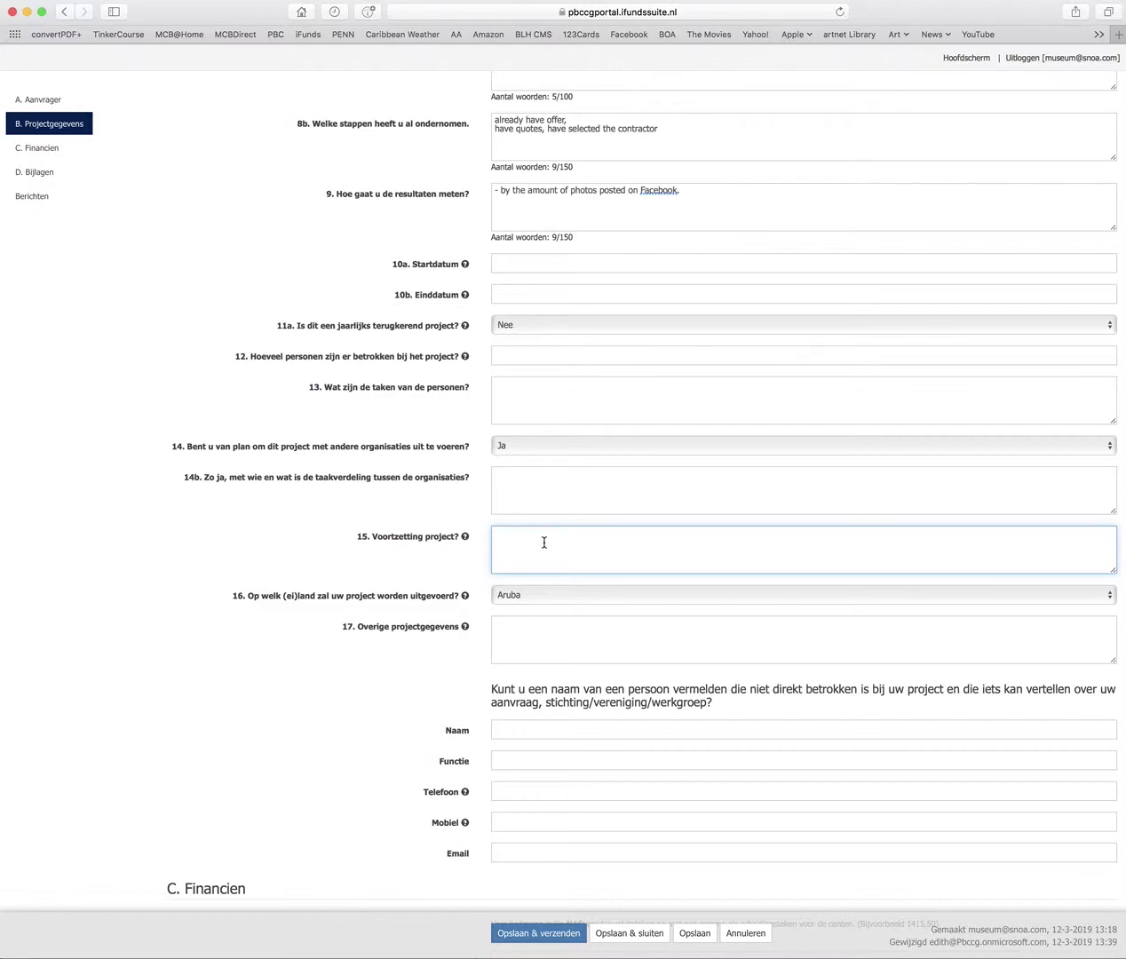
Answer question 15 with 'yes, we will want to publish a book after'
{"action": "type", "text": "yes, "}
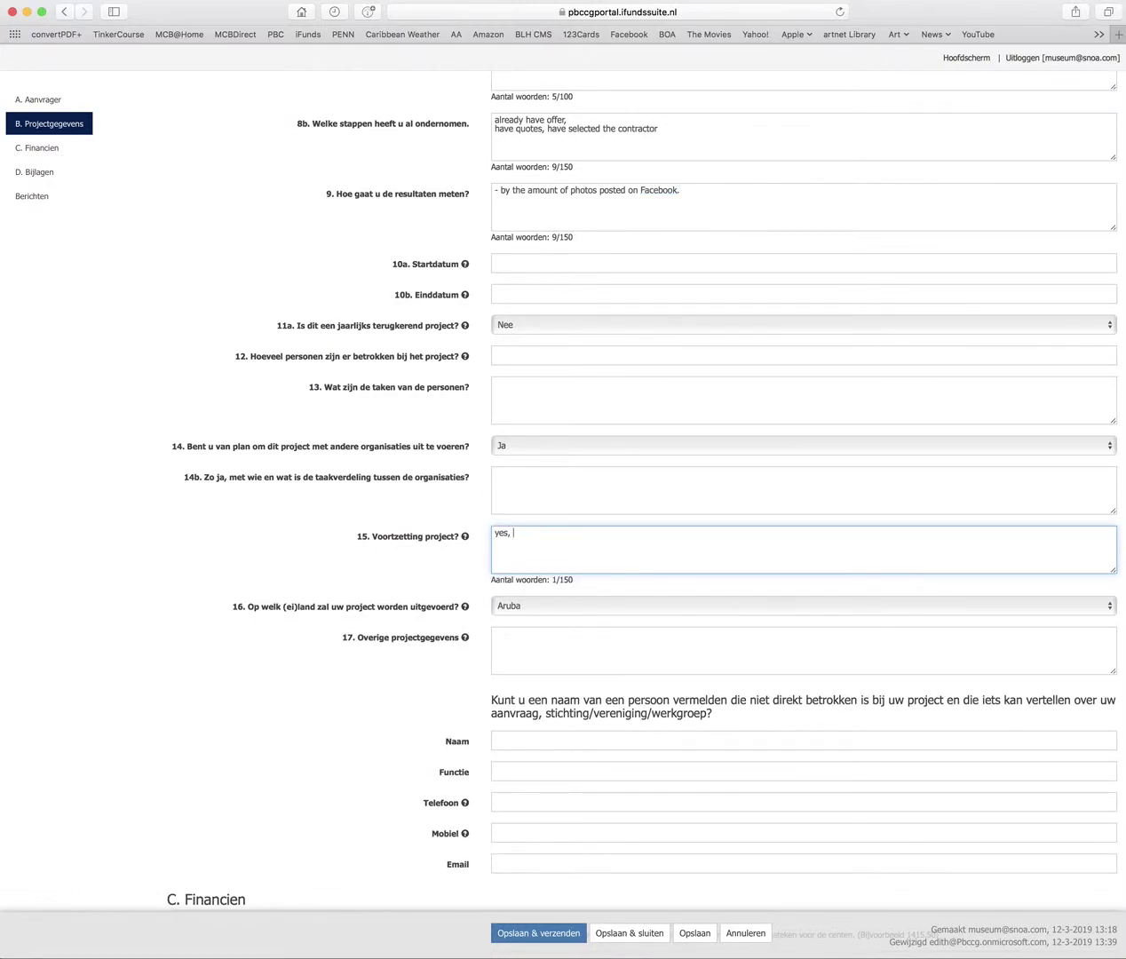
{"action": "type", "text": "we will want to publish a book after"}
{"action": "left_click", "coordinate": [620, 605]}
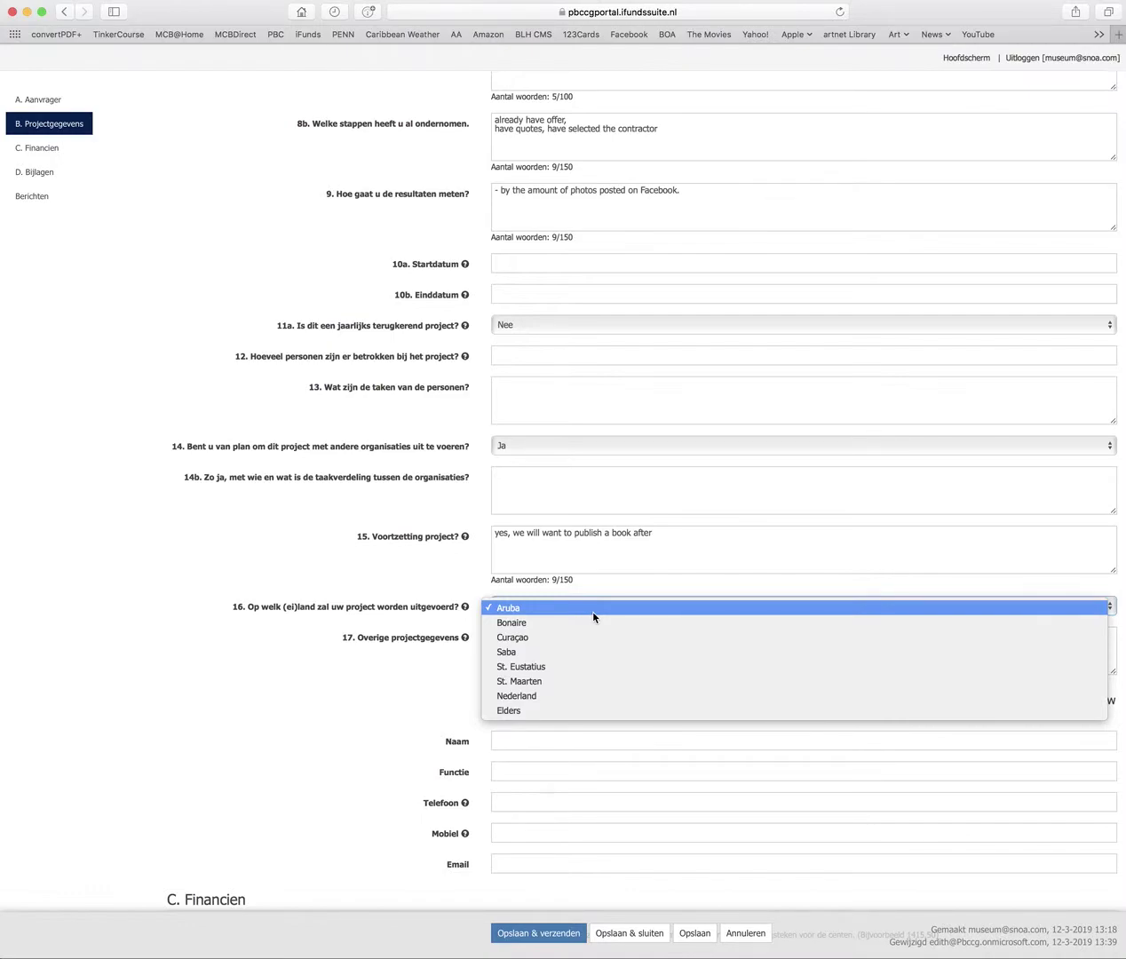
Choose Curaçao as the project island in question 16
{"action": "left_click", "coordinate": [467, 627]}
{"action": "left_click", "coordinate": [534, 633]}
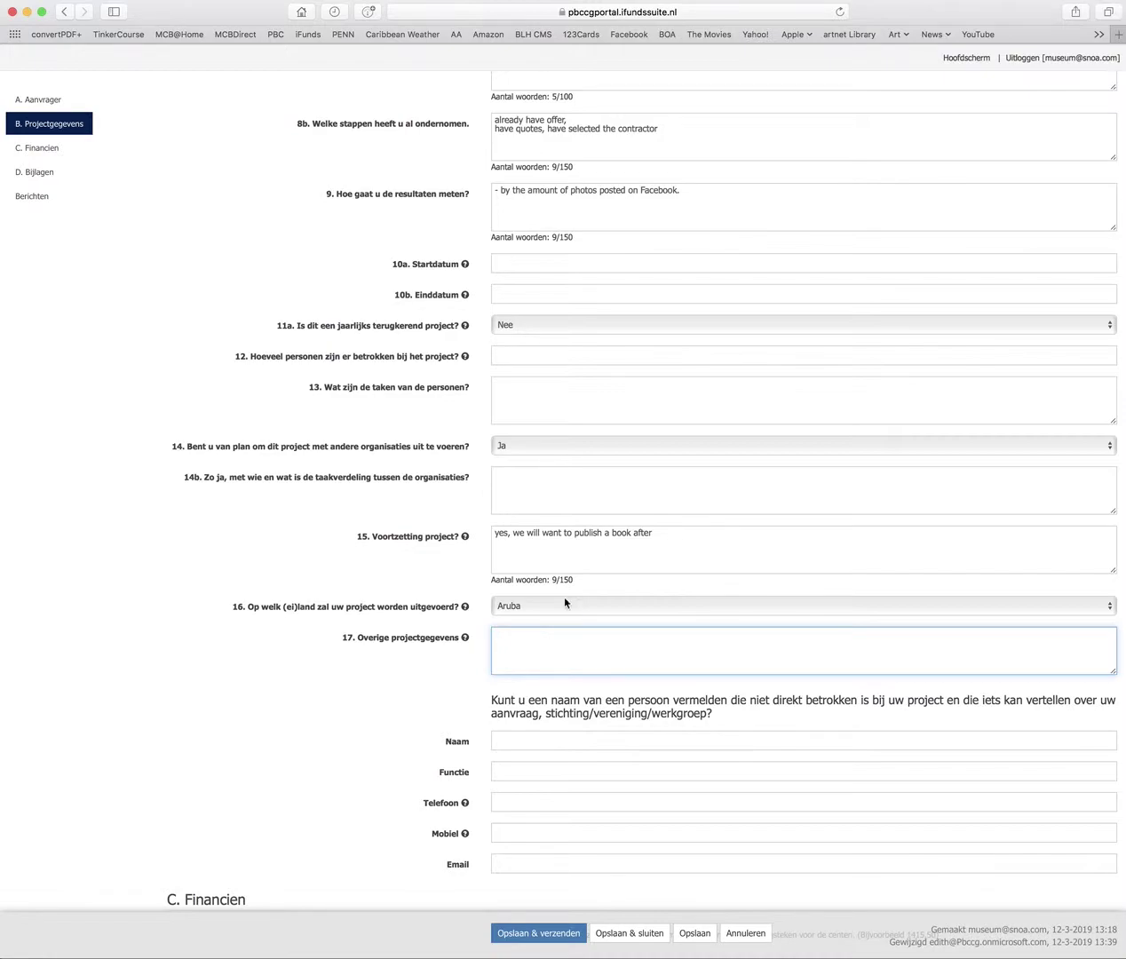
{"action": "left_click", "coordinate": [551, 604]}
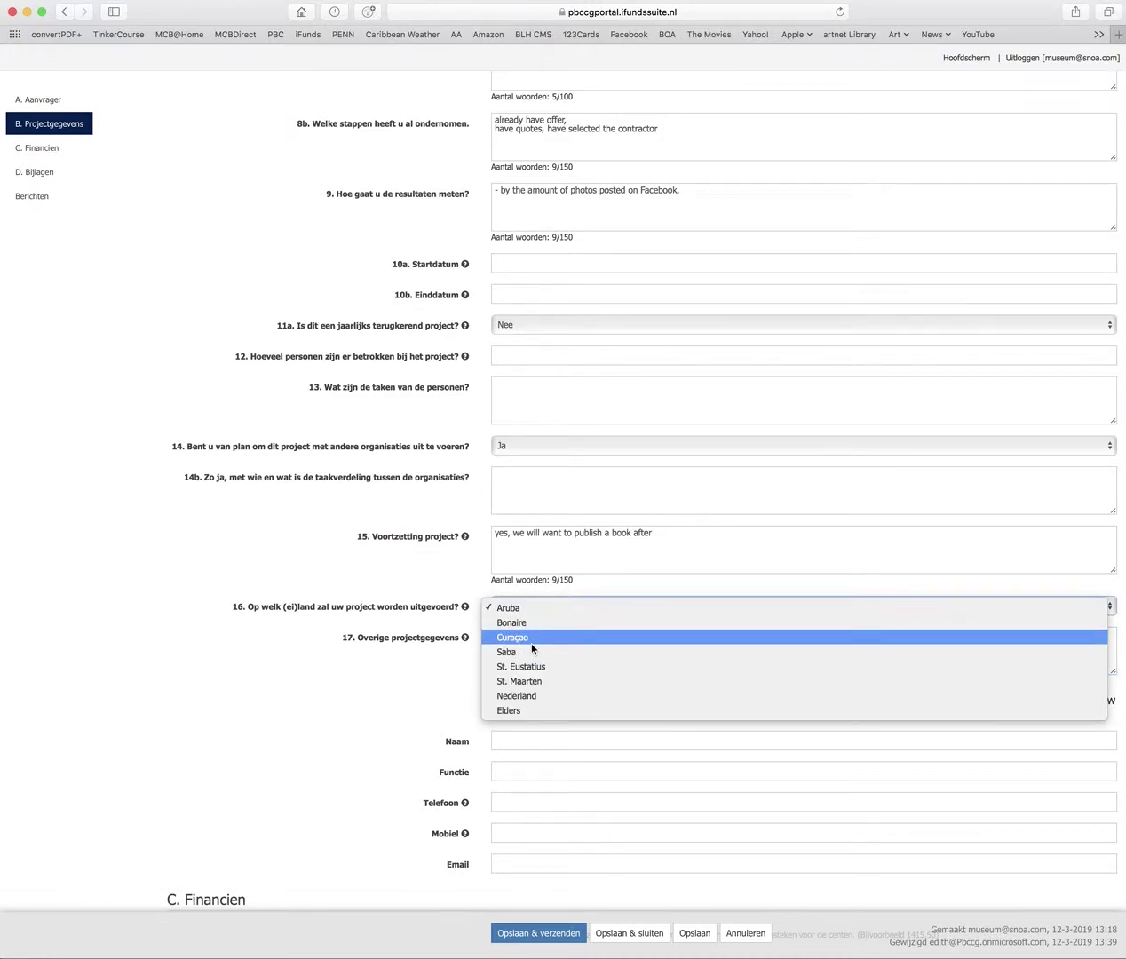
{"action": "left_click", "coordinate": [531, 638]}
{"action": "left_click", "coordinate": [531, 641]}
Answer question 17 on two lines: cooperation with Statia, and project xyzzy as an example, fixing 'want'
{"action": "type", "text": "bu"}
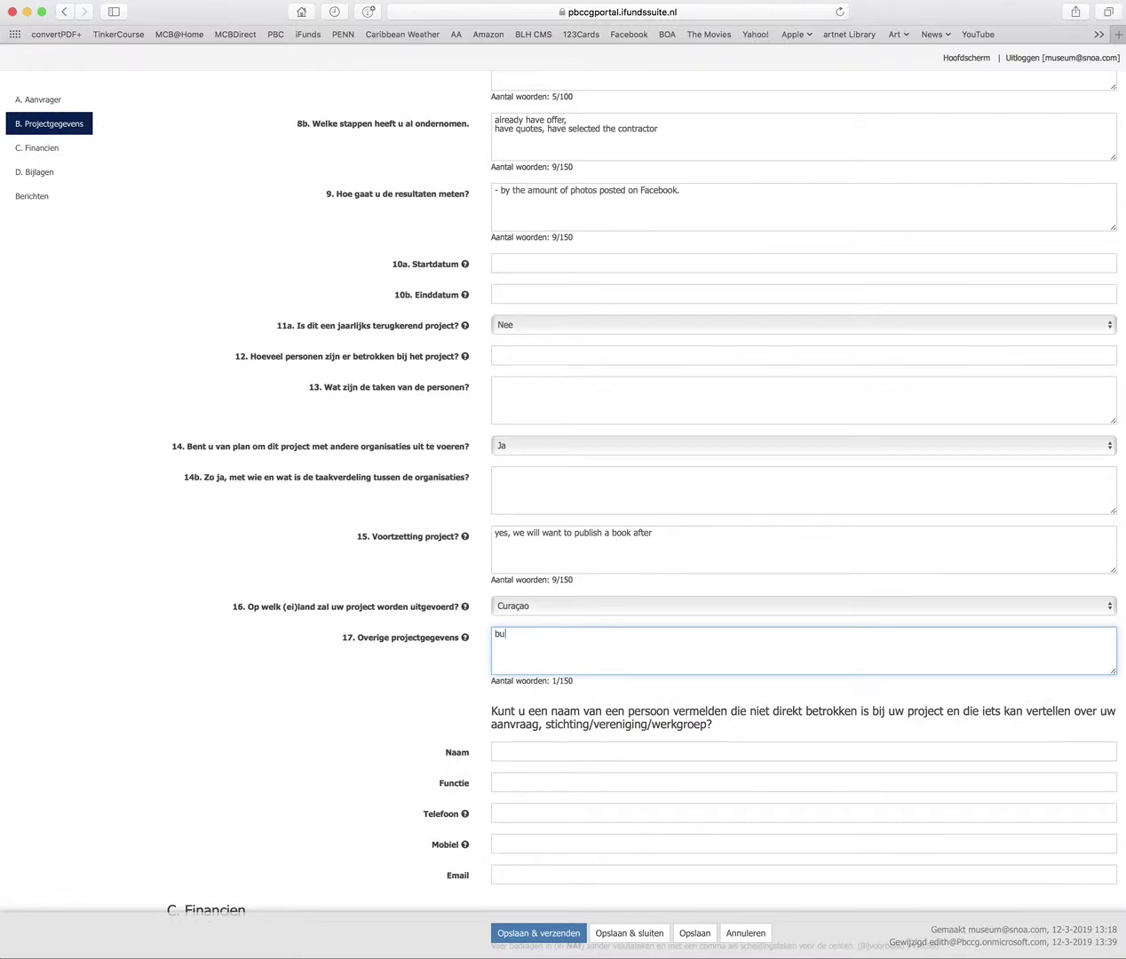
{"action": "type", "text": "t with coopoeration with Statia"}
{"action": "key", "text": "Return"}
{"action": "type", "text": "look at project "}
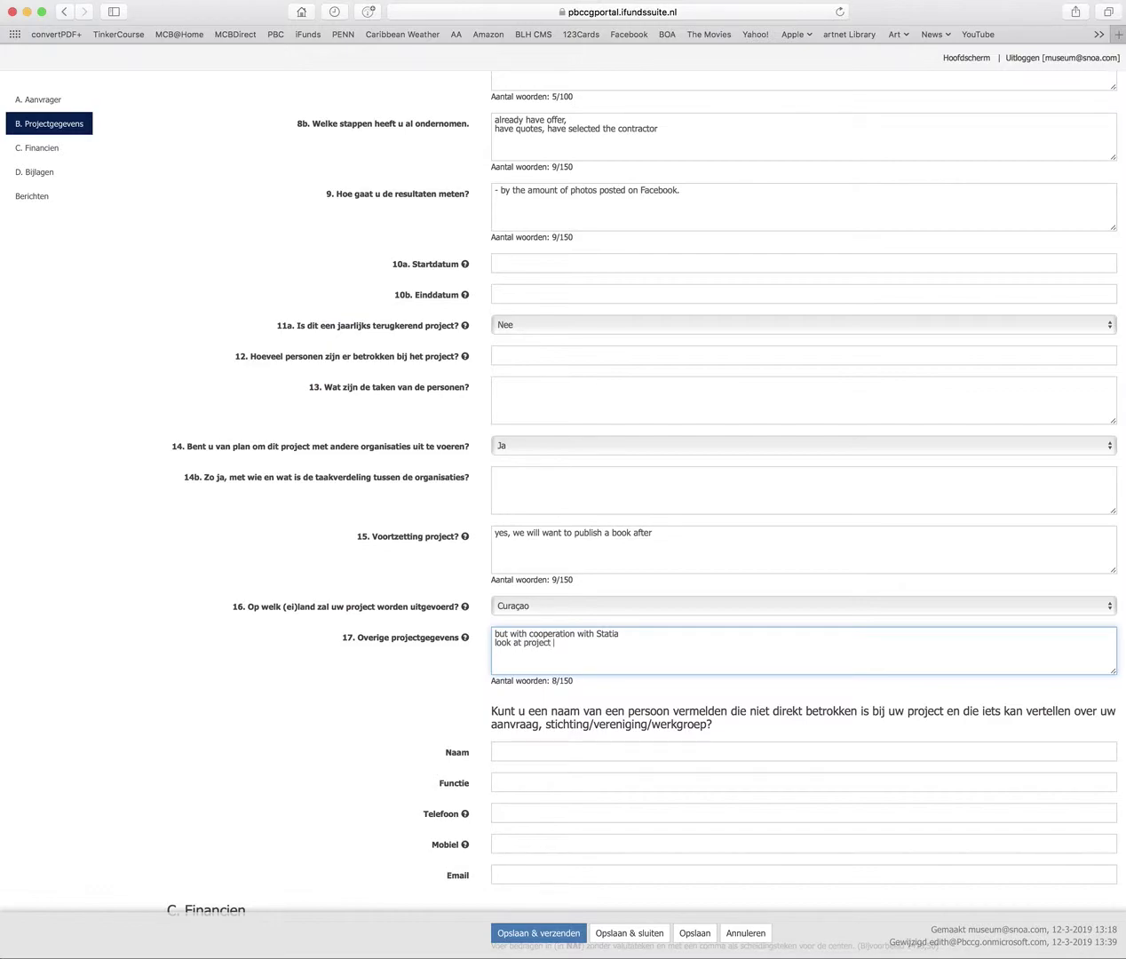
{"action": "type", "text": "xyzzy for example of we ant"}
{"action": "left_click", "coordinate": [648, 640]}
{"action": "type", "text": "w"}
{"action": "scroll", "coordinate": [694, 649], "scroll_direction": "down", "scroll_amount": 3}
{"action": "scroll", "coordinate": [694, 649], "scroll_direction": "down", "scroll_amount": 5}
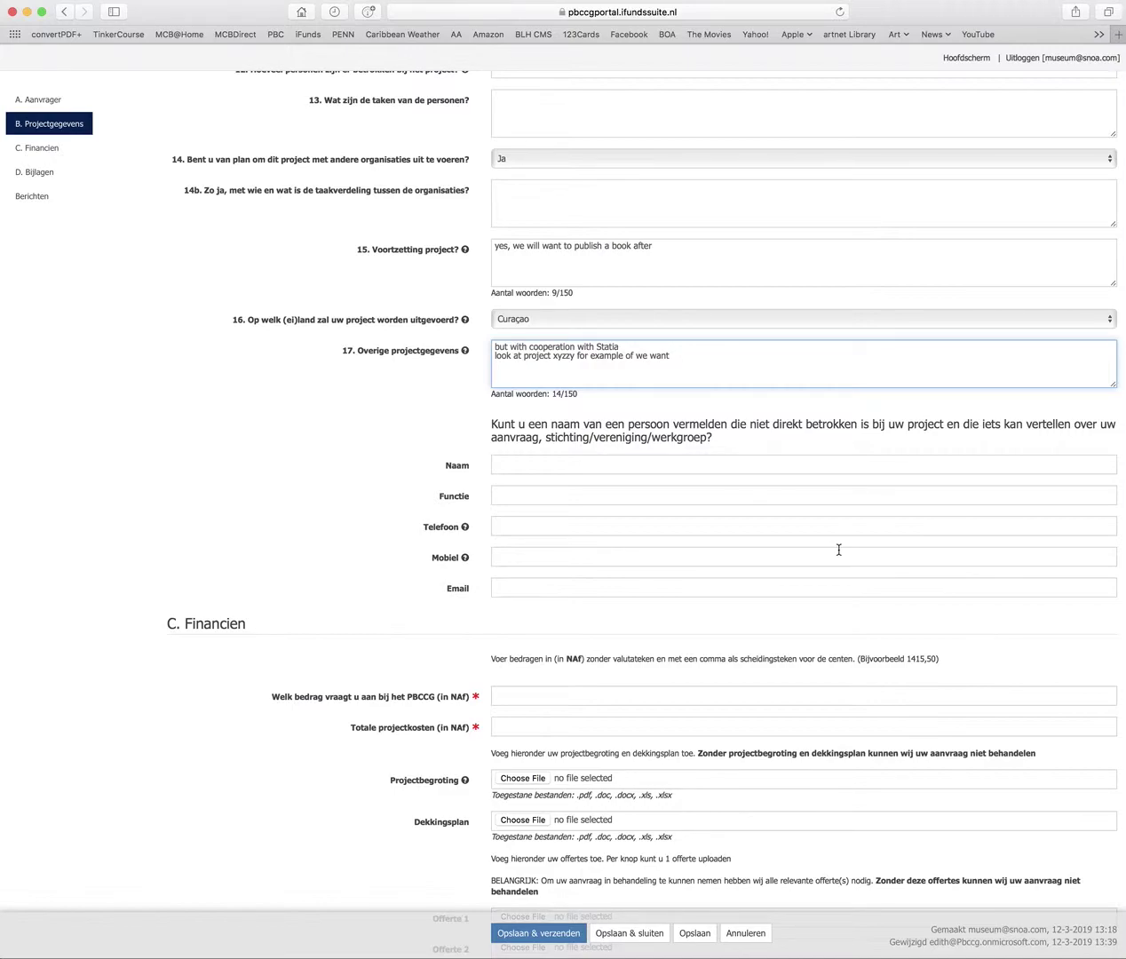
{"action": "scroll", "coordinate": [838, 549], "scroll_direction": "down", "scroll_amount": 5}
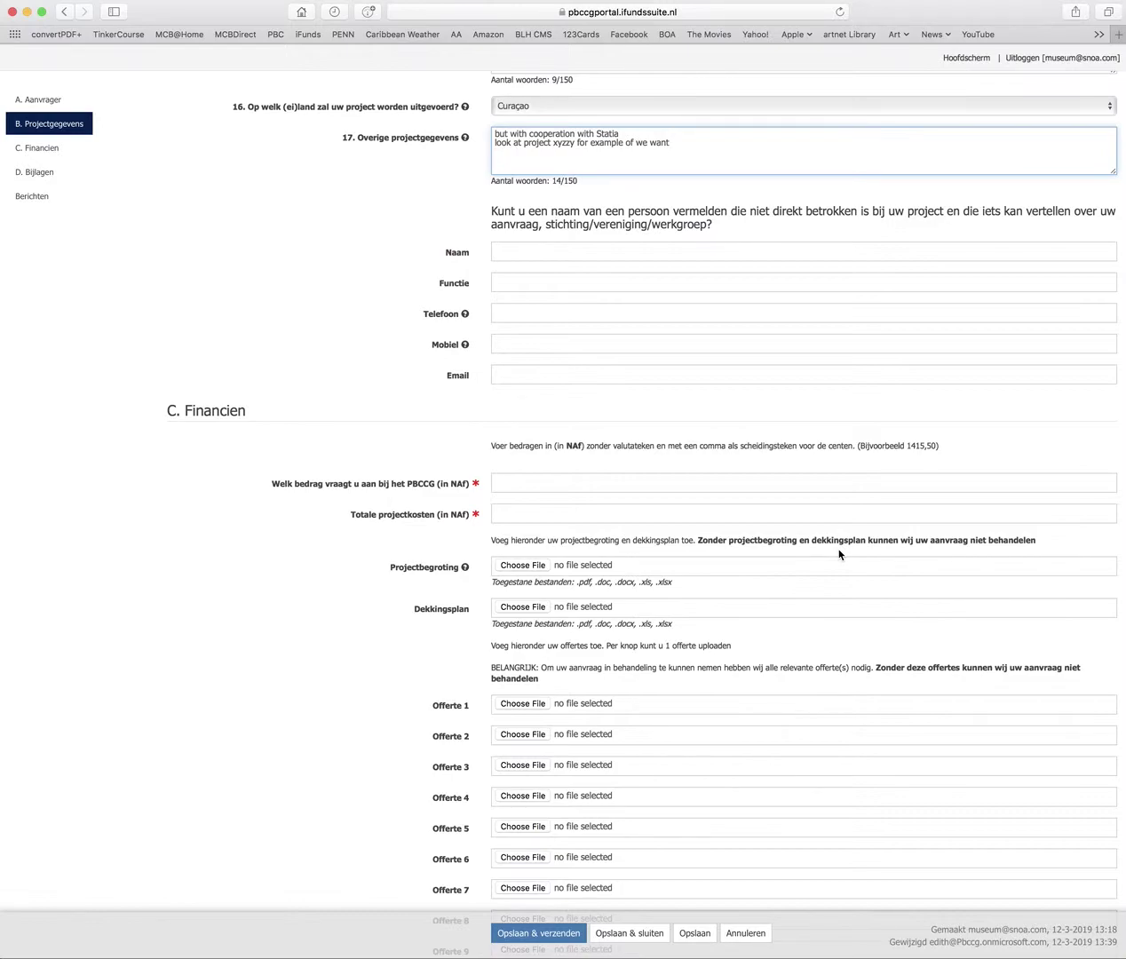
{"action": "scroll", "coordinate": [507, 478], "scroll_direction": "down", "scroll_amount": 2}
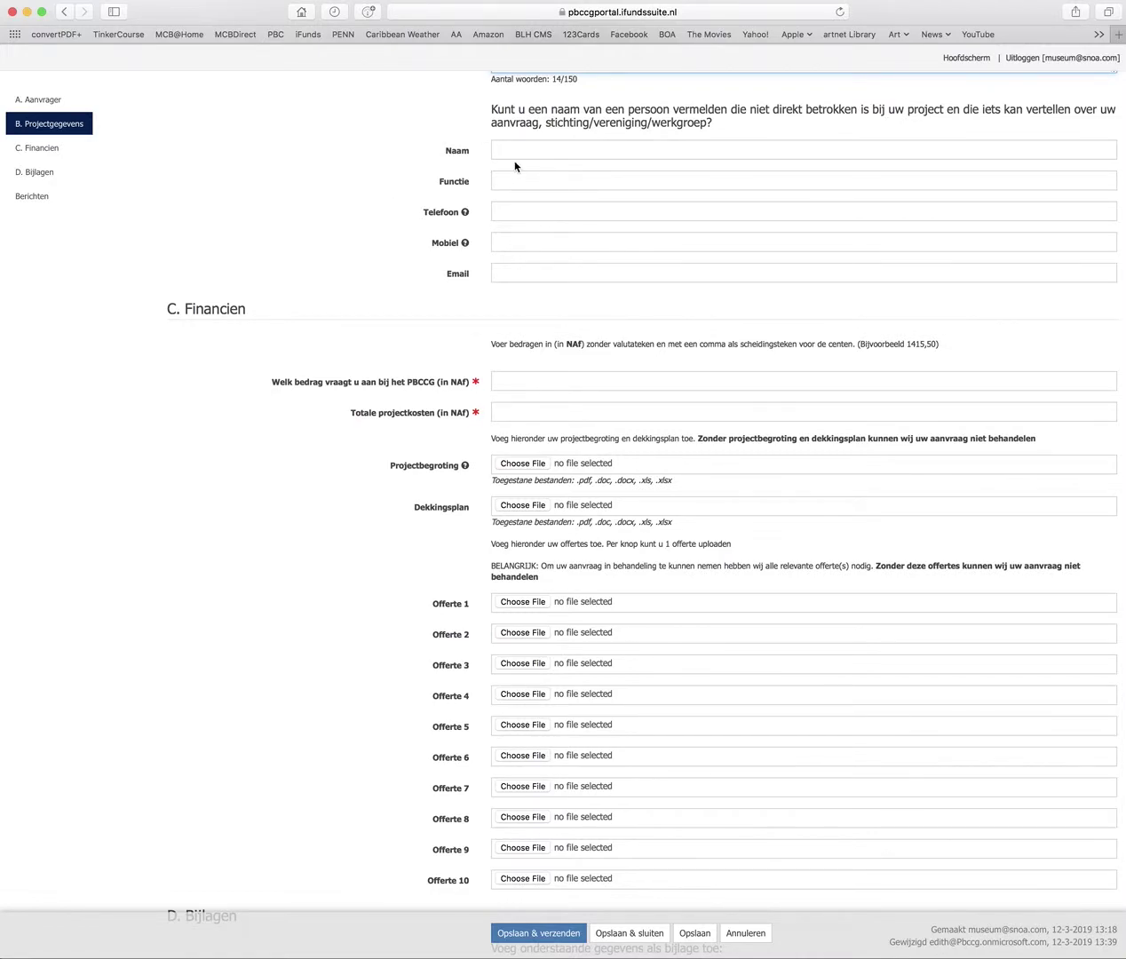
{"action": "scroll", "coordinate": [590, 396], "scroll_direction": "down", "scroll_amount": 2}
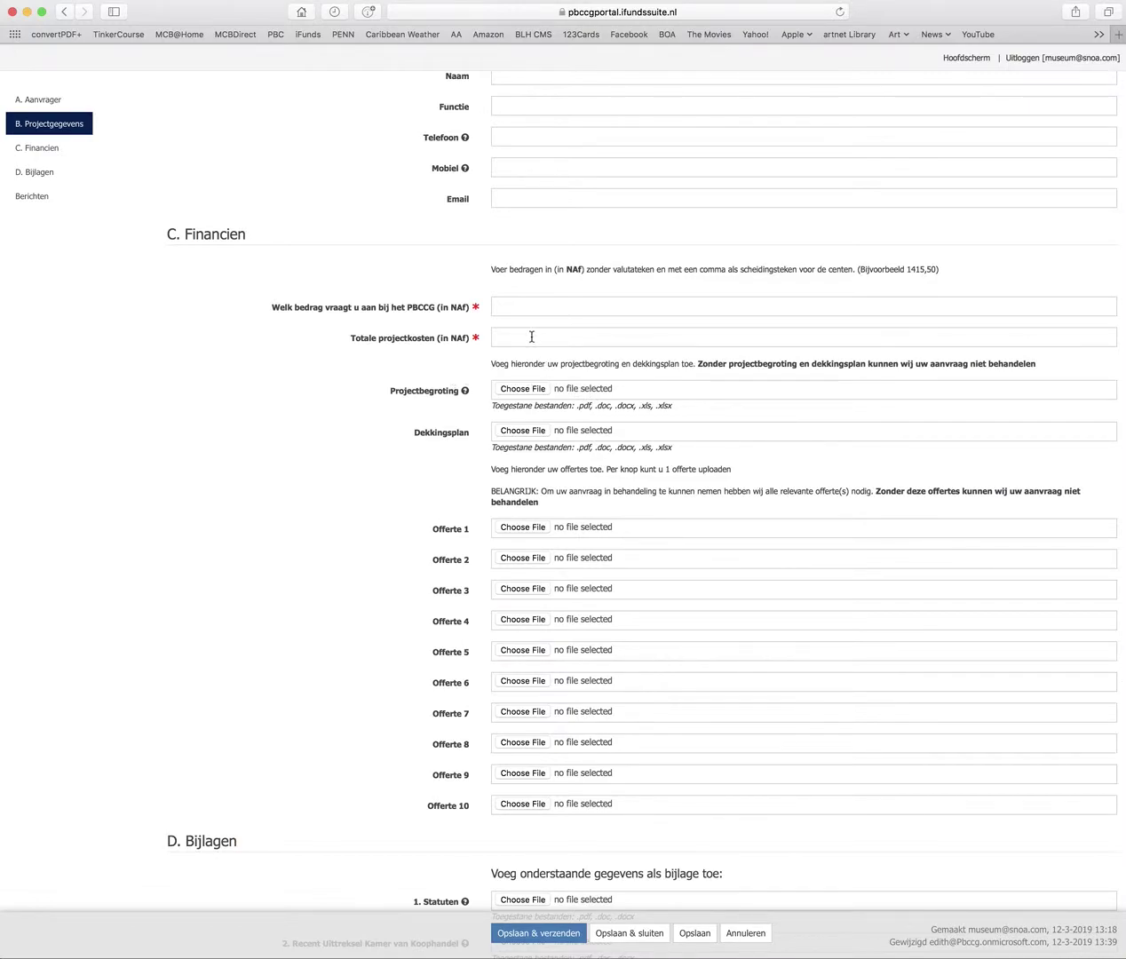
Enter 15.000 as the amount requested and 100.000 as Totale projectkosten
{"action": "left_click", "coordinate": [514, 307]}
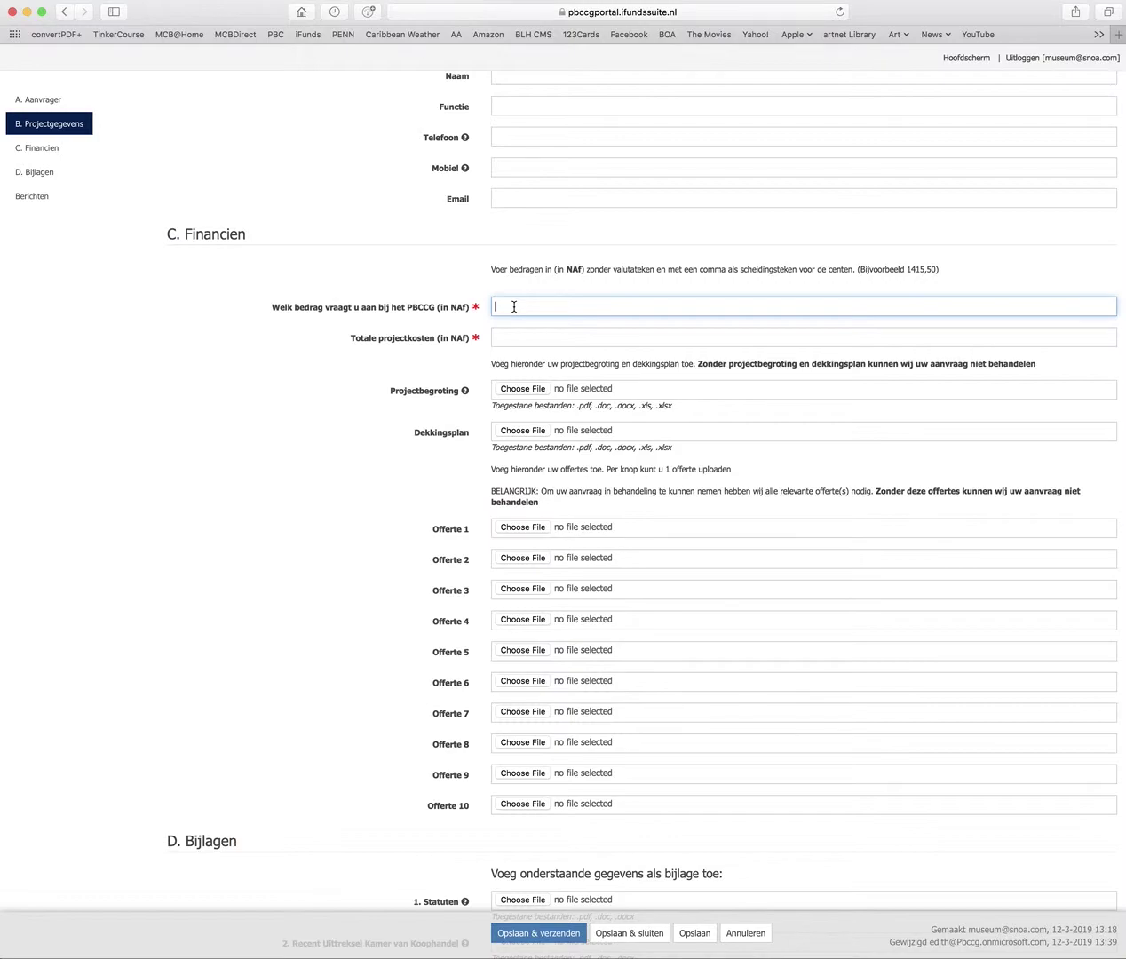
{"action": "type", "text": "15.000"}
{"action": "key", "text": "Tab"}
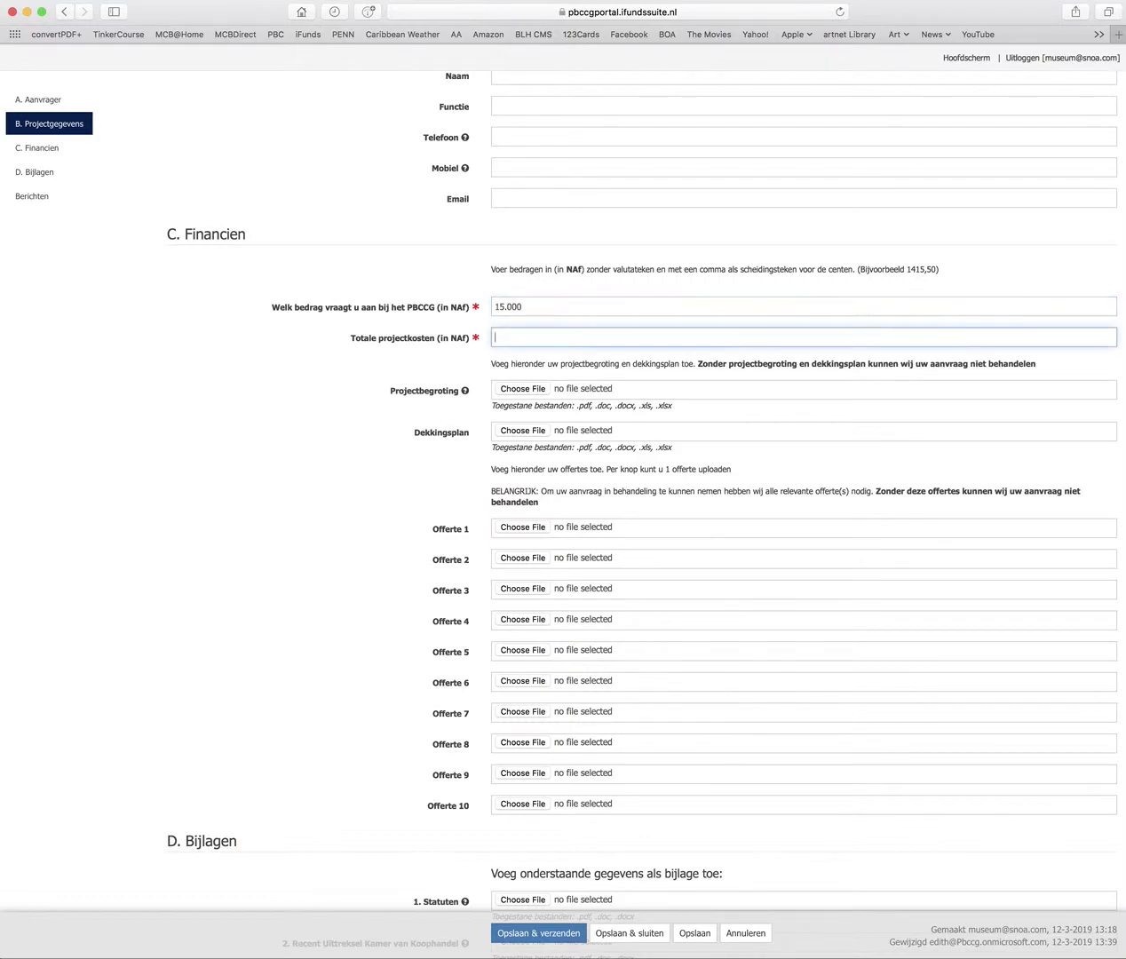
{"action": "type", "text": "100.000"}
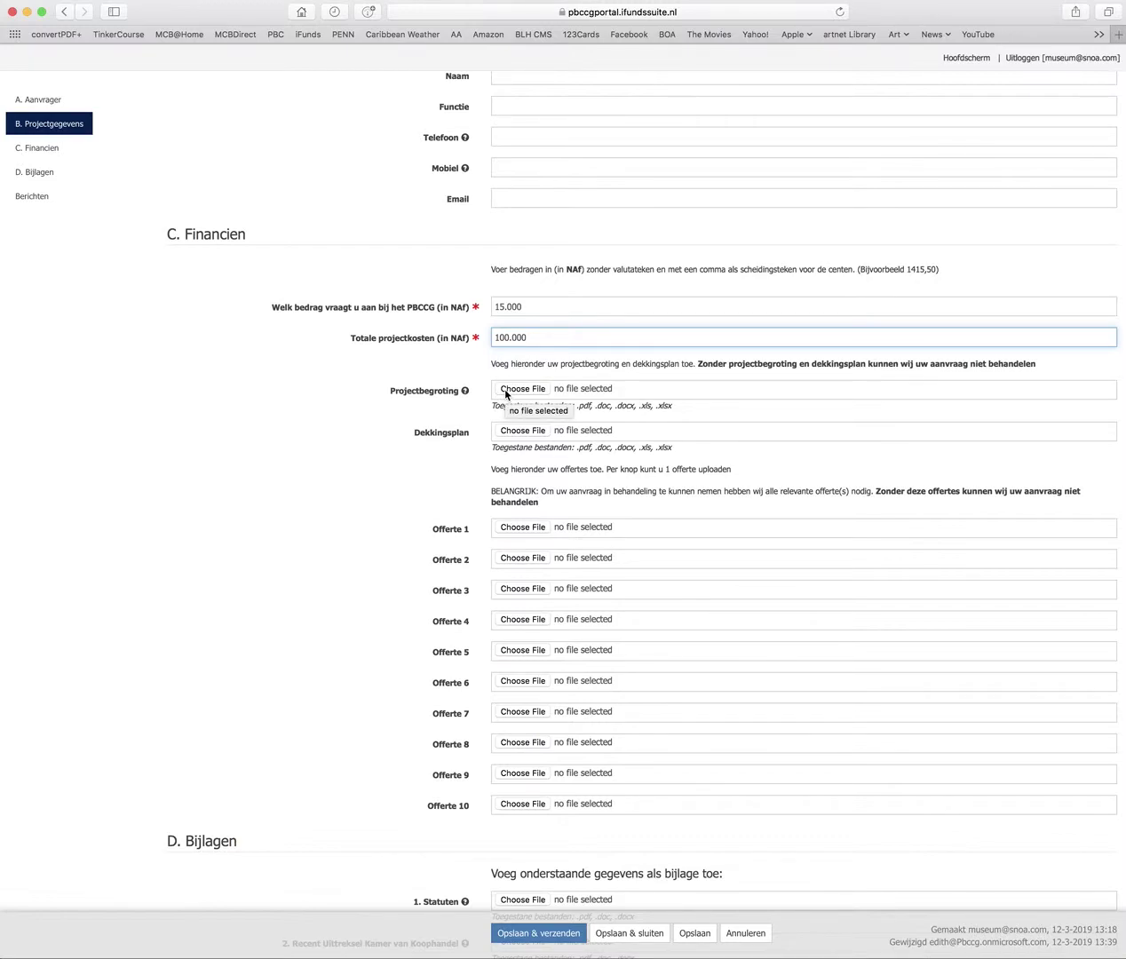
Attach project plan version 3 from the JCHM 2019 Project Dossier folder as Projectbegroting
{"action": "left_click", "coordinate": [506, 391]}
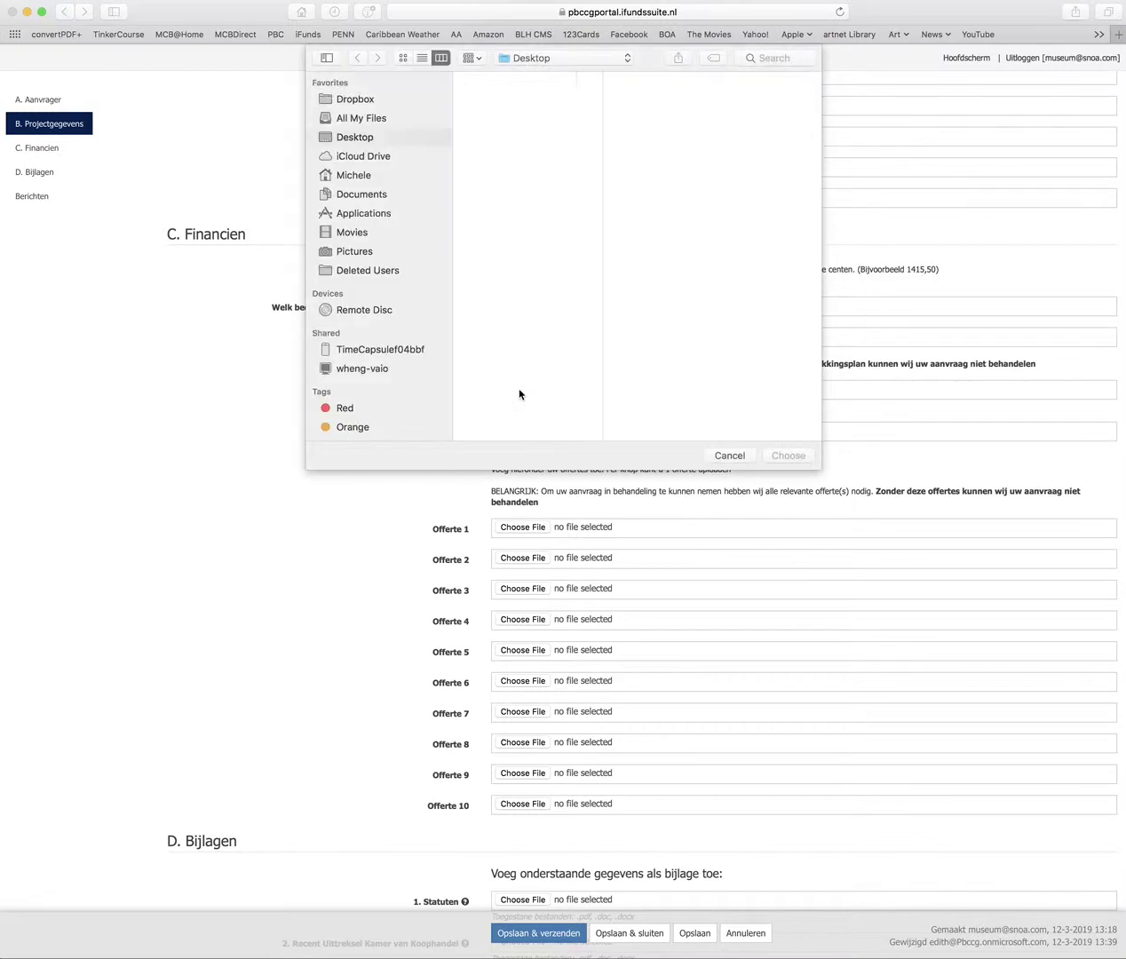
{"action": "scroll", "coordinate": [500, 286], "scroll_direction": "down", "scroll_amount": 10}
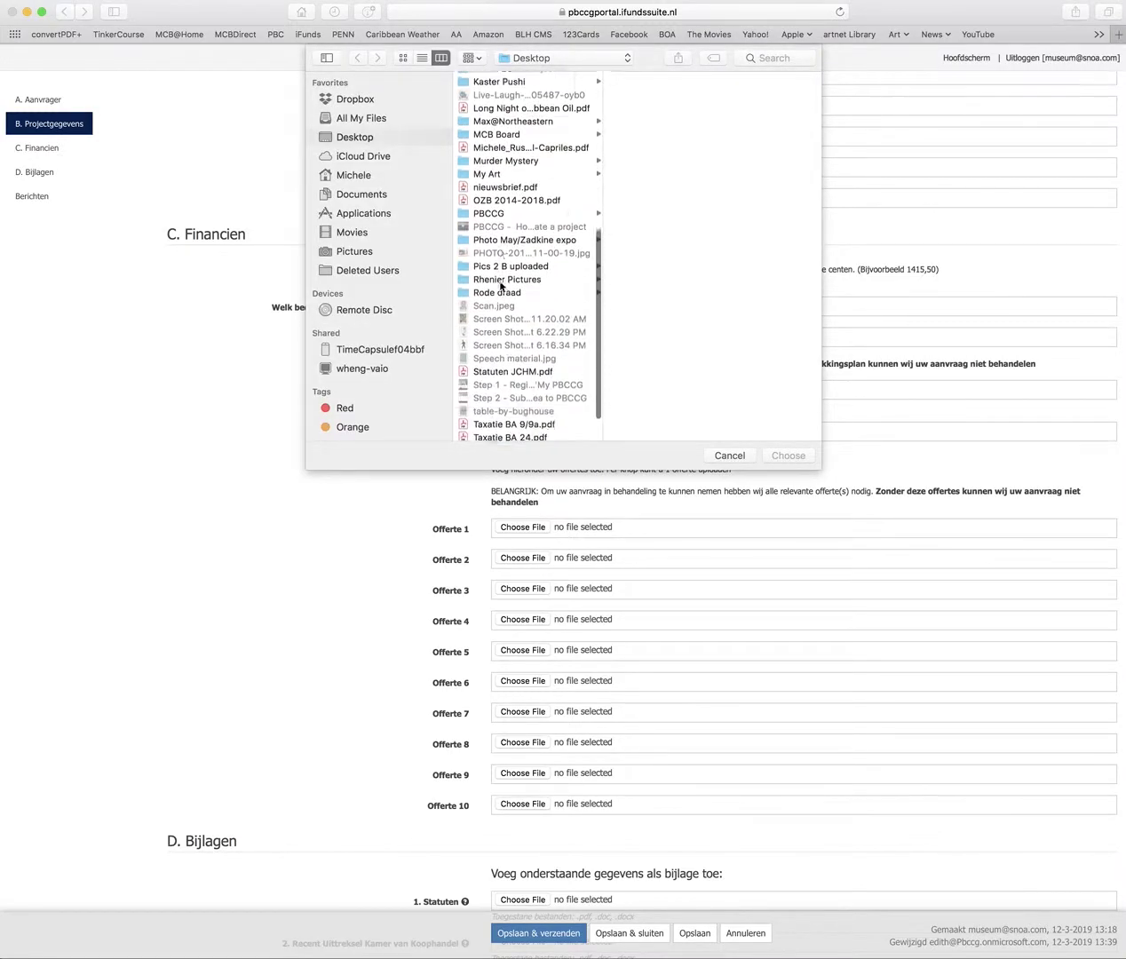
{"action": "left_click", "coordinate": [744, 455]}
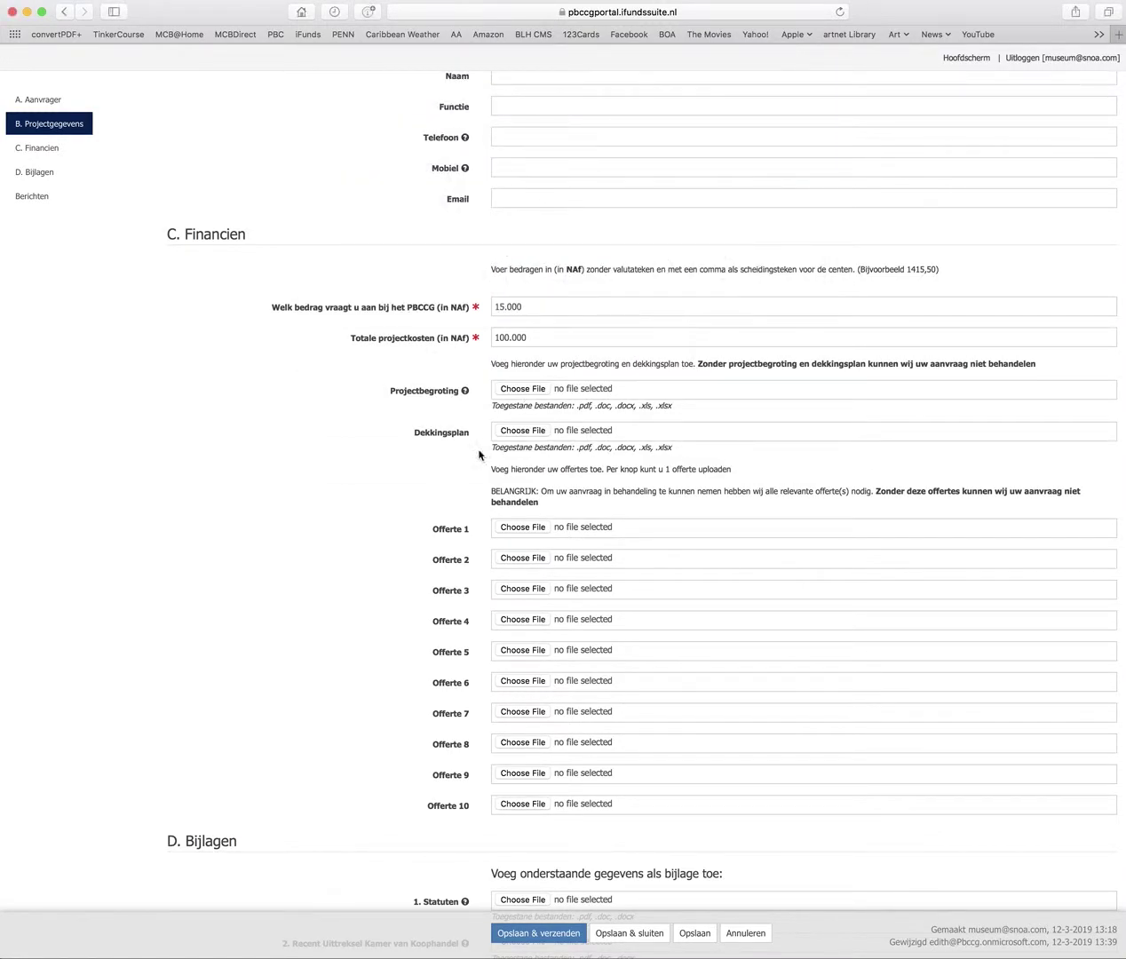
{"action": "left_click", "coordinate": [531, 388]}
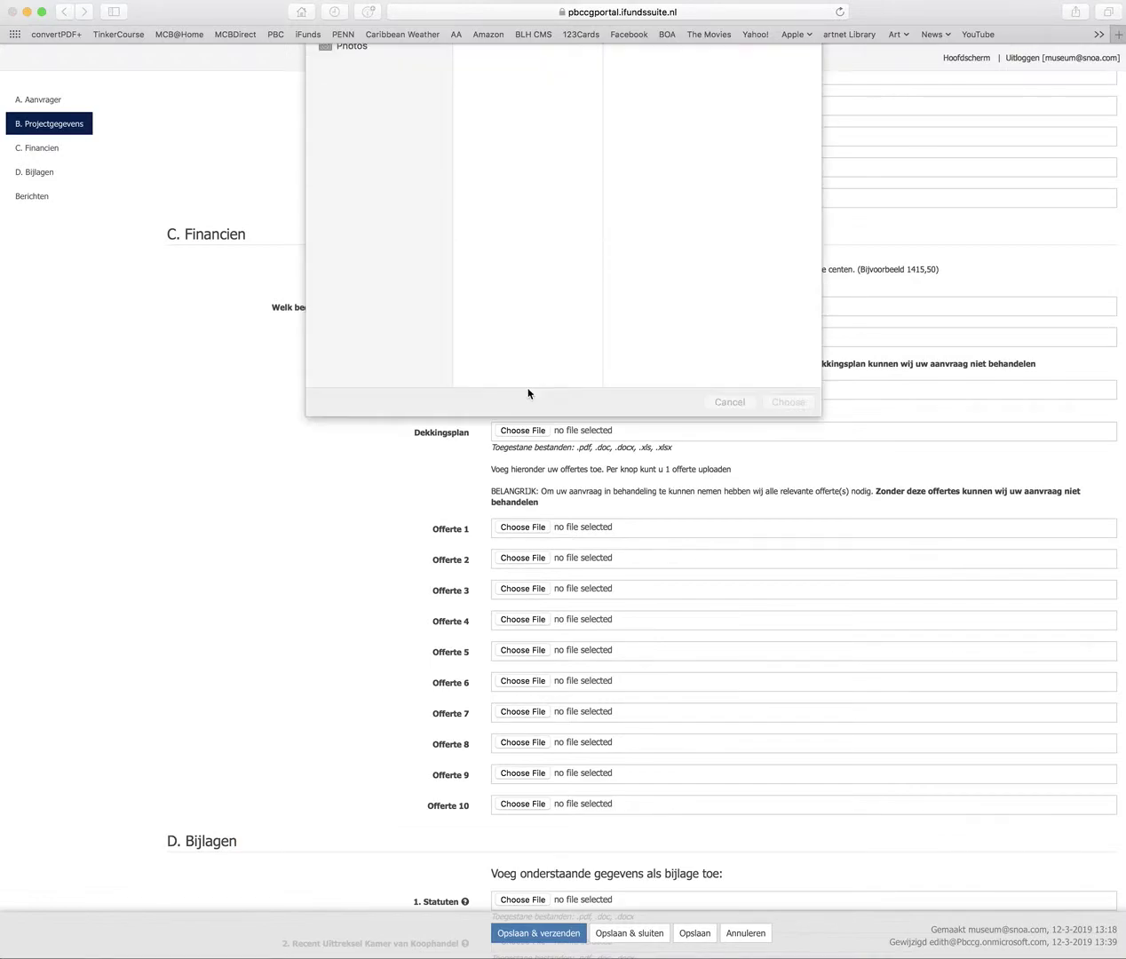
{"action": "scroll", "coordinate": [506, 384], "scroll_direction": "down", "scroll_amount": 8}
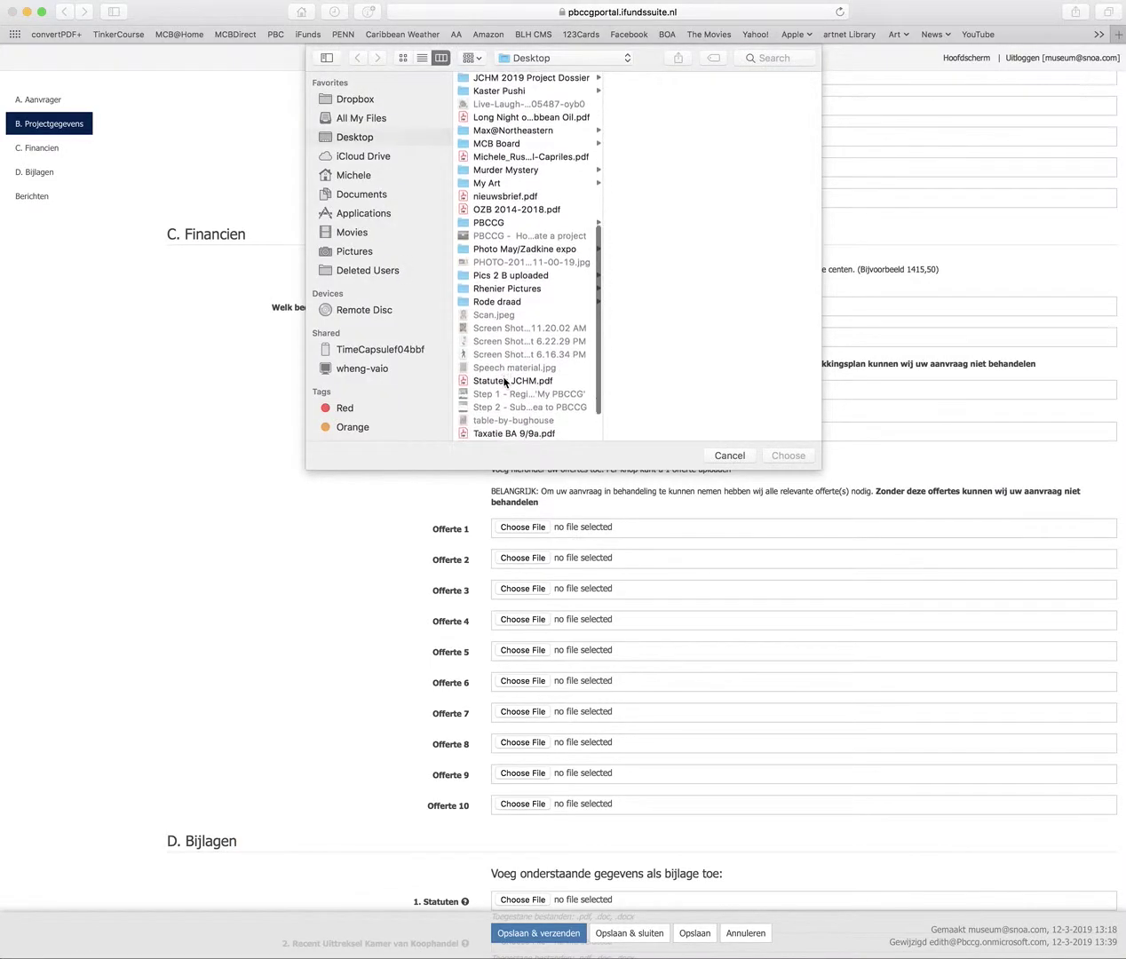
{"action": "scroll", "coordinate": [504, 383], "scroll_direction": "down", "scroll_amount": 3}
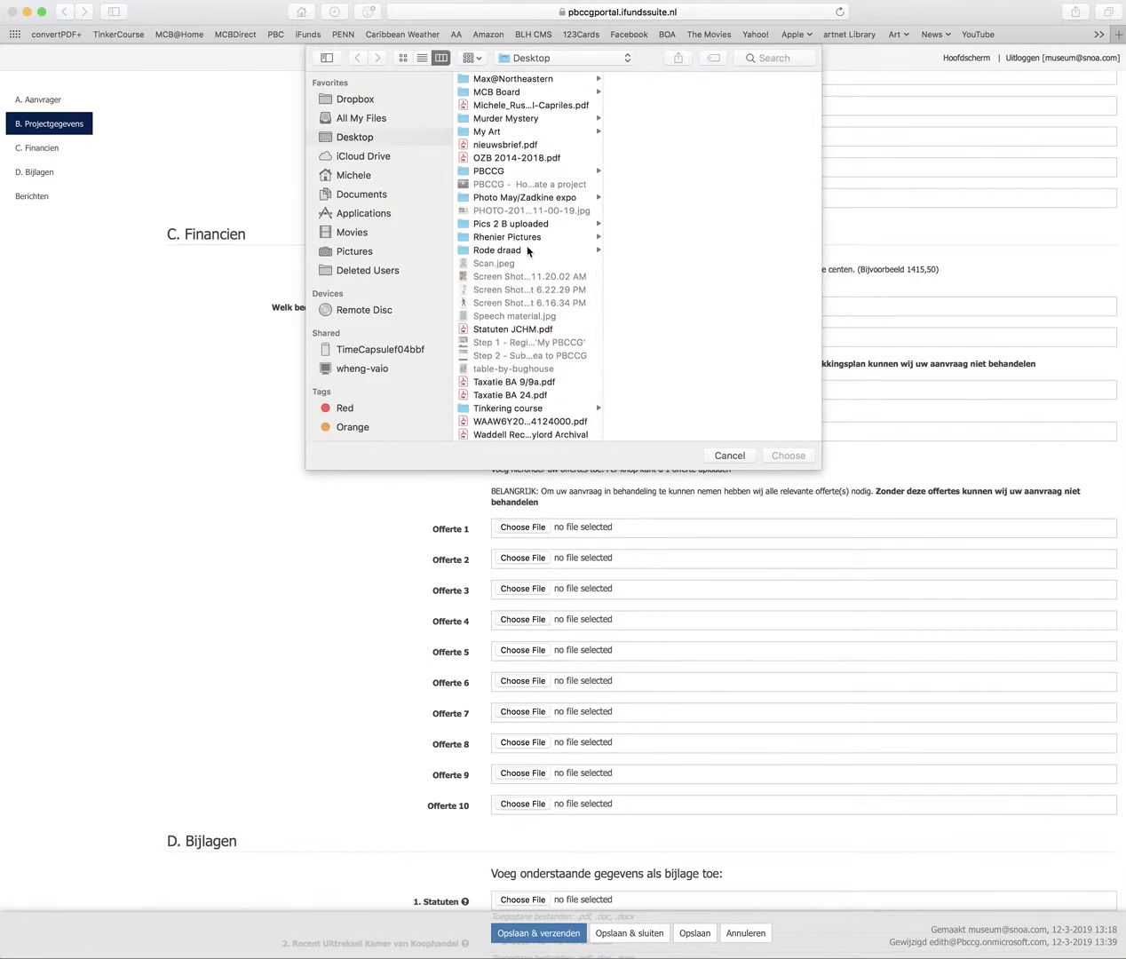
{"action": "scroll", "coordinate": [512, 263], "scroll_direction": "up", "scroll_amount": 3}
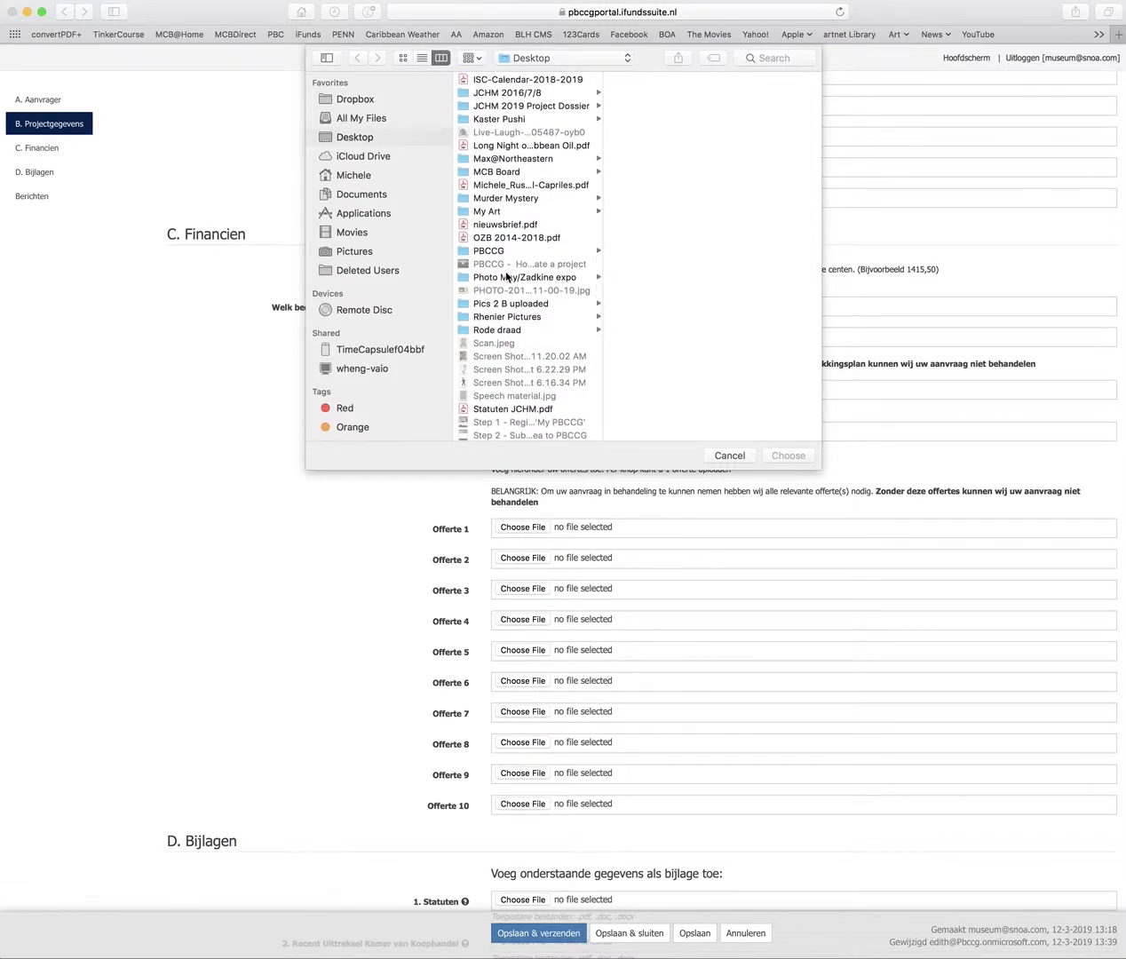
{"action": "scroll", "coordinate": [507, 277], "scroll_direction": "up", "scroll_amount": 1}
{"action": "scroll", "coordinate": [510, 293], "scroll_direction": "up", "scroll_amount": 7}
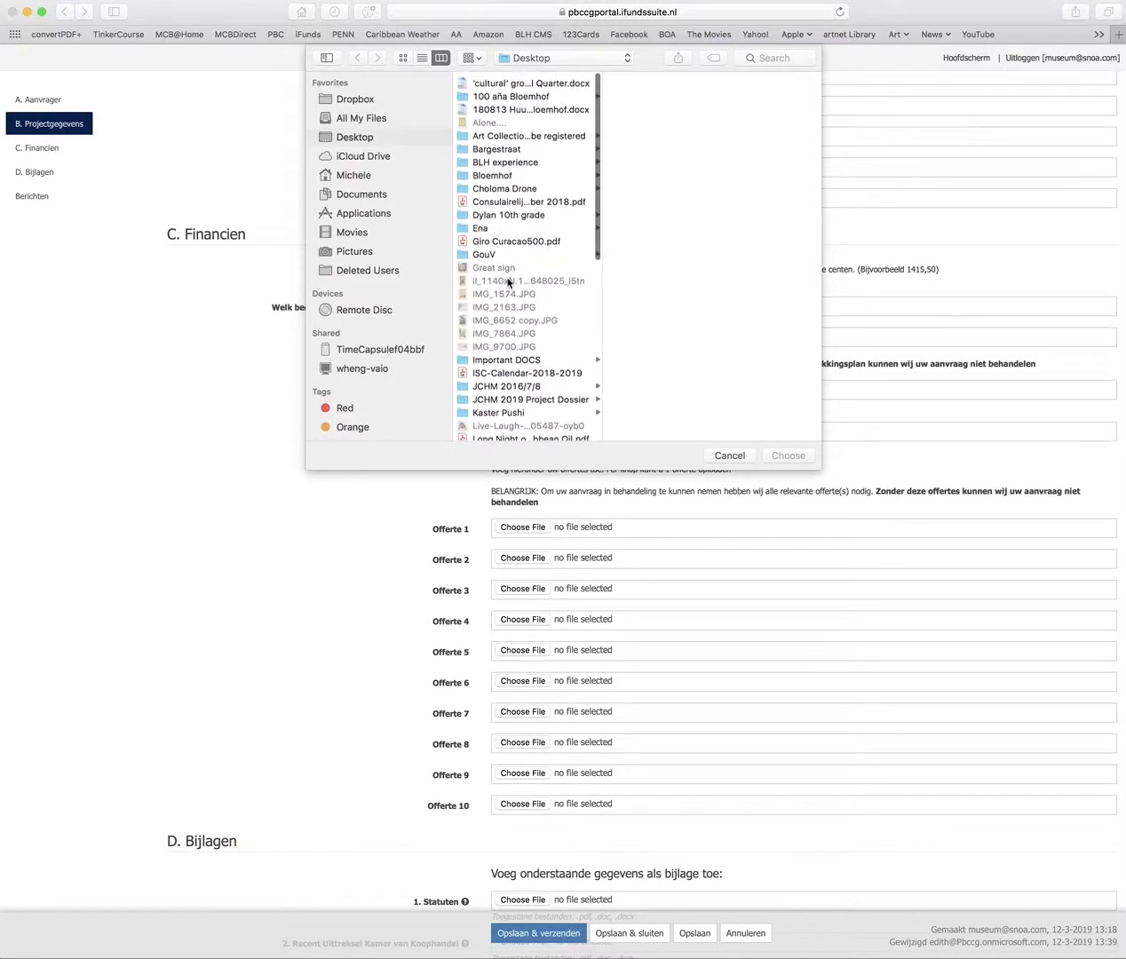
{"action": "left_click", "coordinate": [500, 395]}
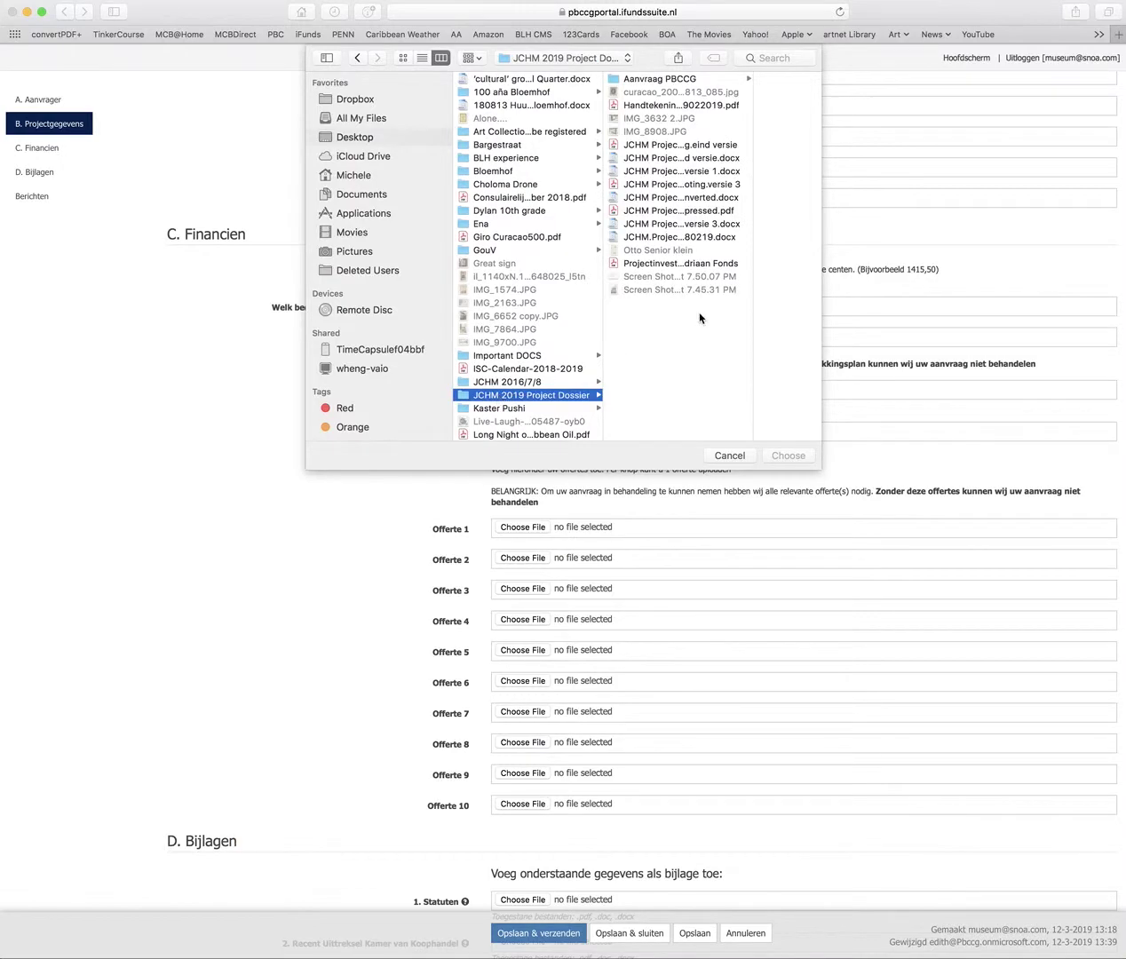
{"action": "left_click", "coordinate": [691, 171]}
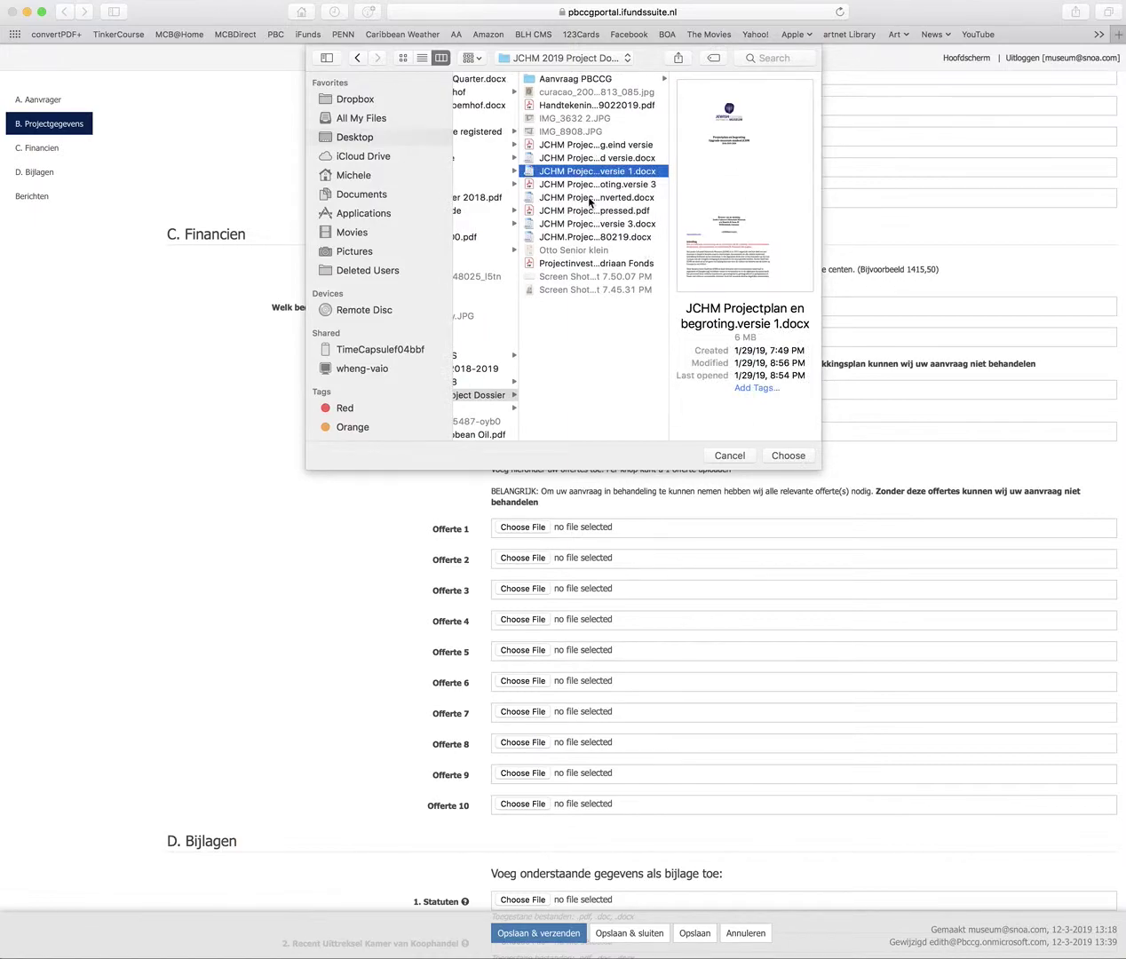
{"action": "left_click", "coordinate": [595, 185]}
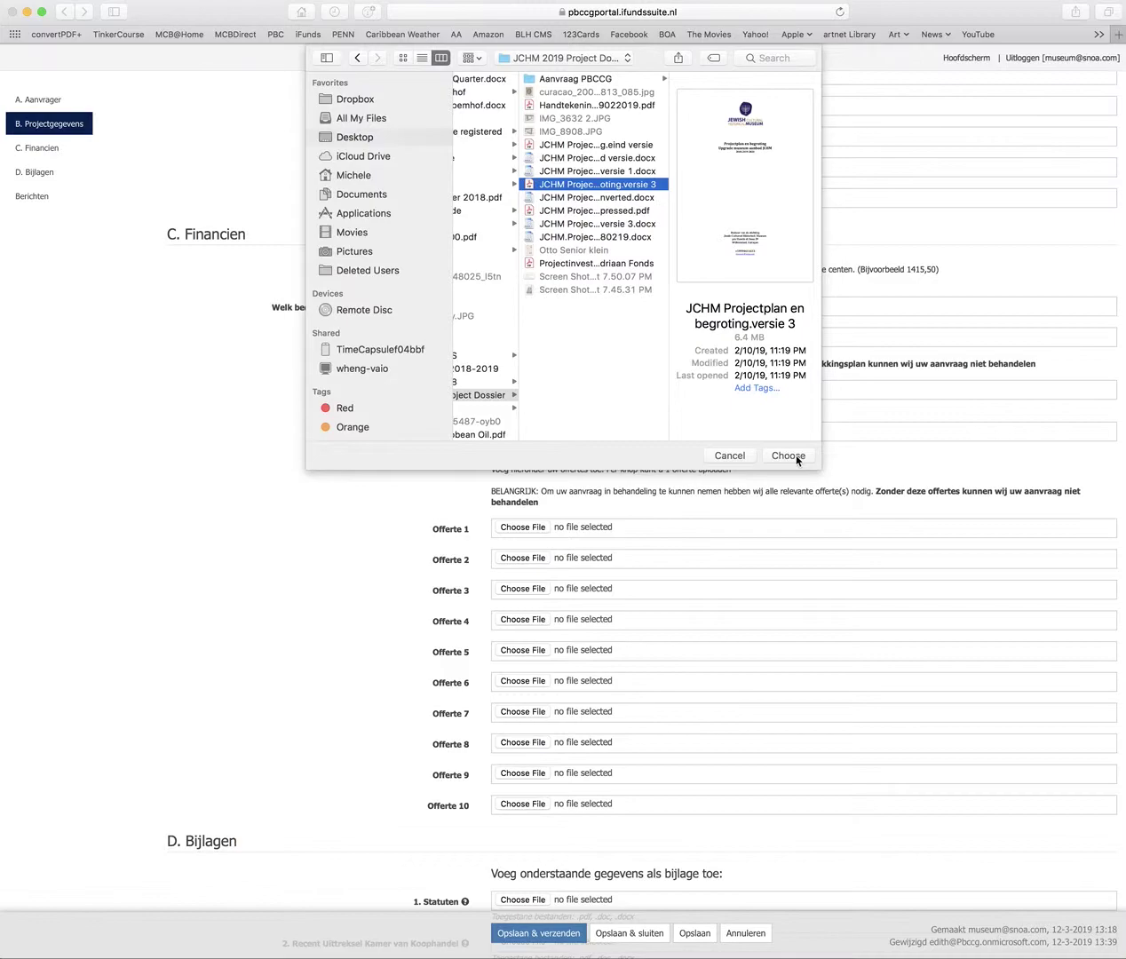
{"action": "left_click", "coordinate": [789, 456]}
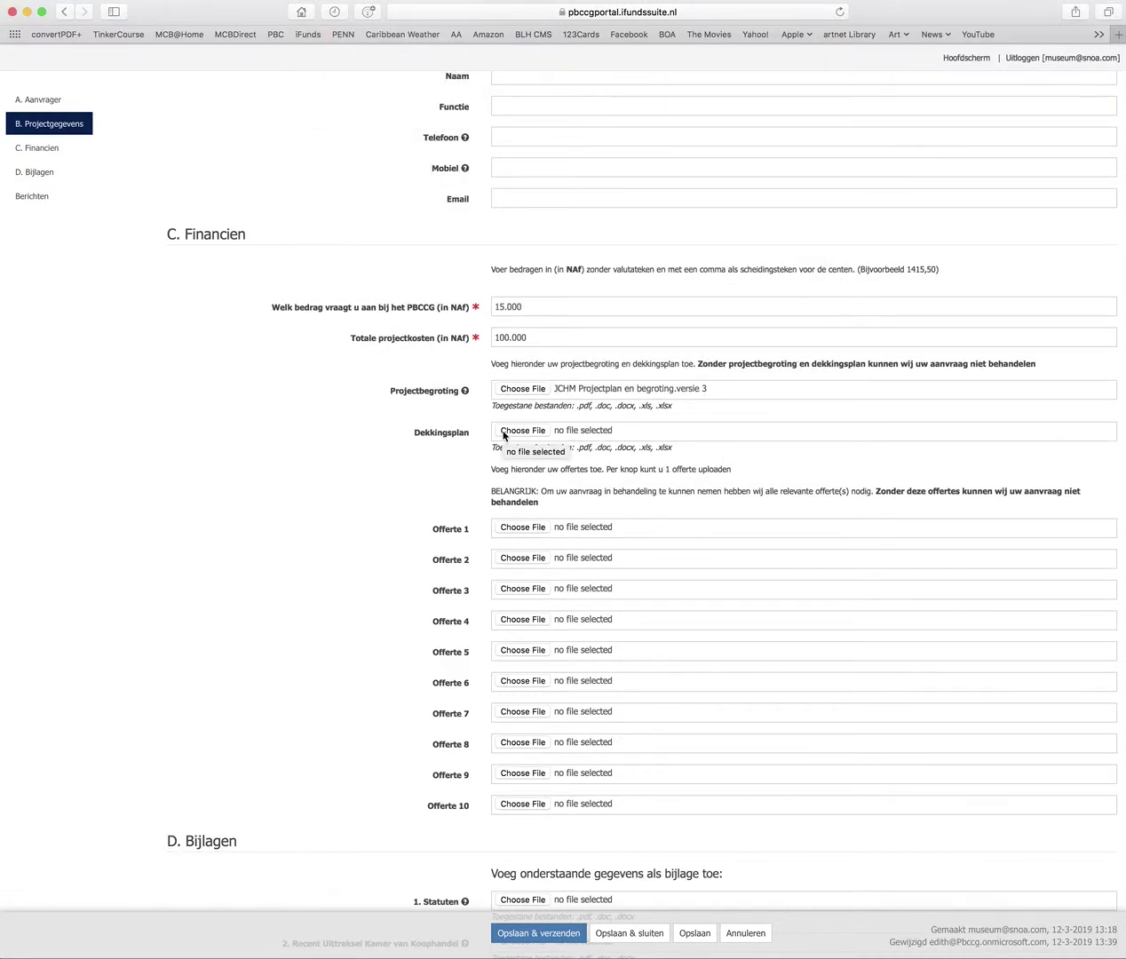
Replace the budget attachment with 'JCHM Projectplan en begroting.versie 3-compressed.pdf'
{"action": "left_click", "coordinate": [523, 391]}
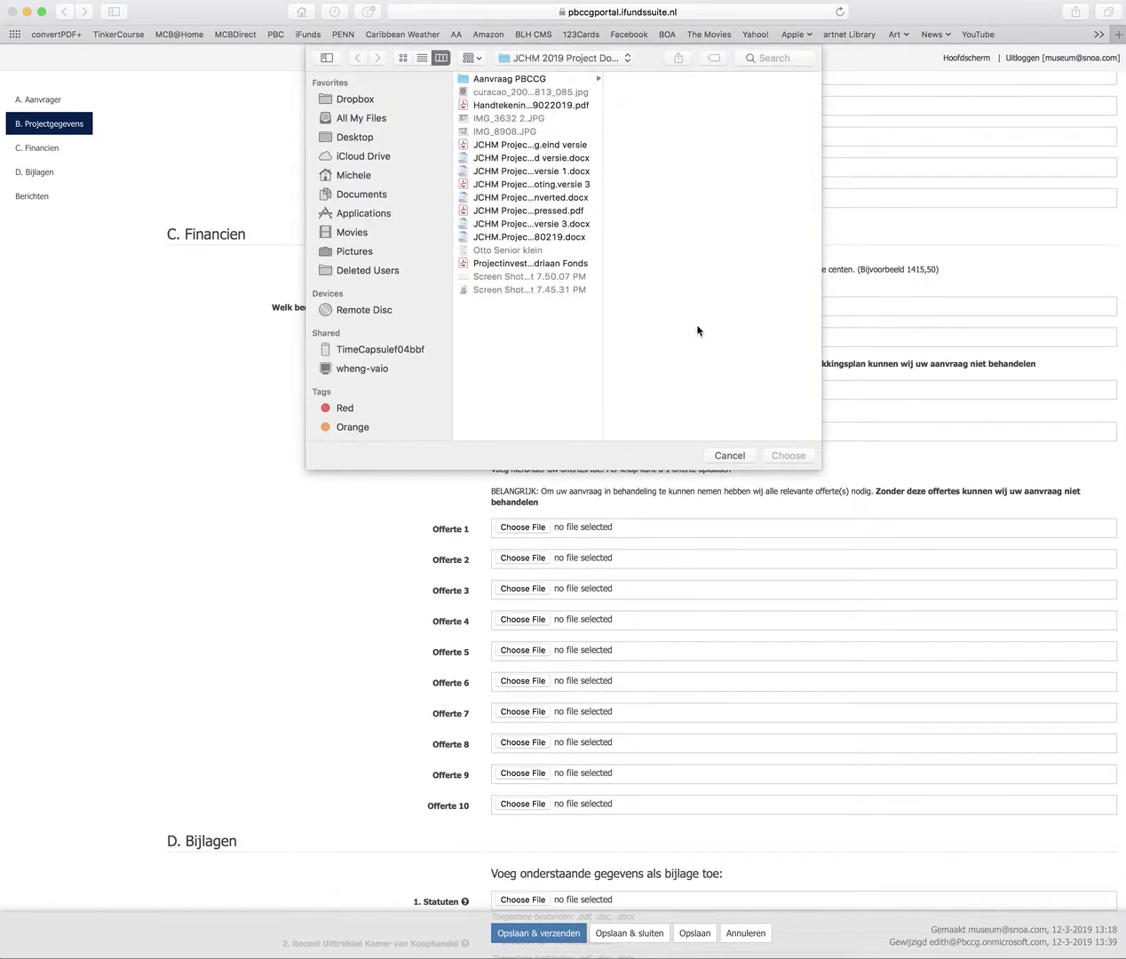
{"action": "left_click", "coordinate": [508, 214]}
{"action": "left_click", "coordinate": [793, 456]}
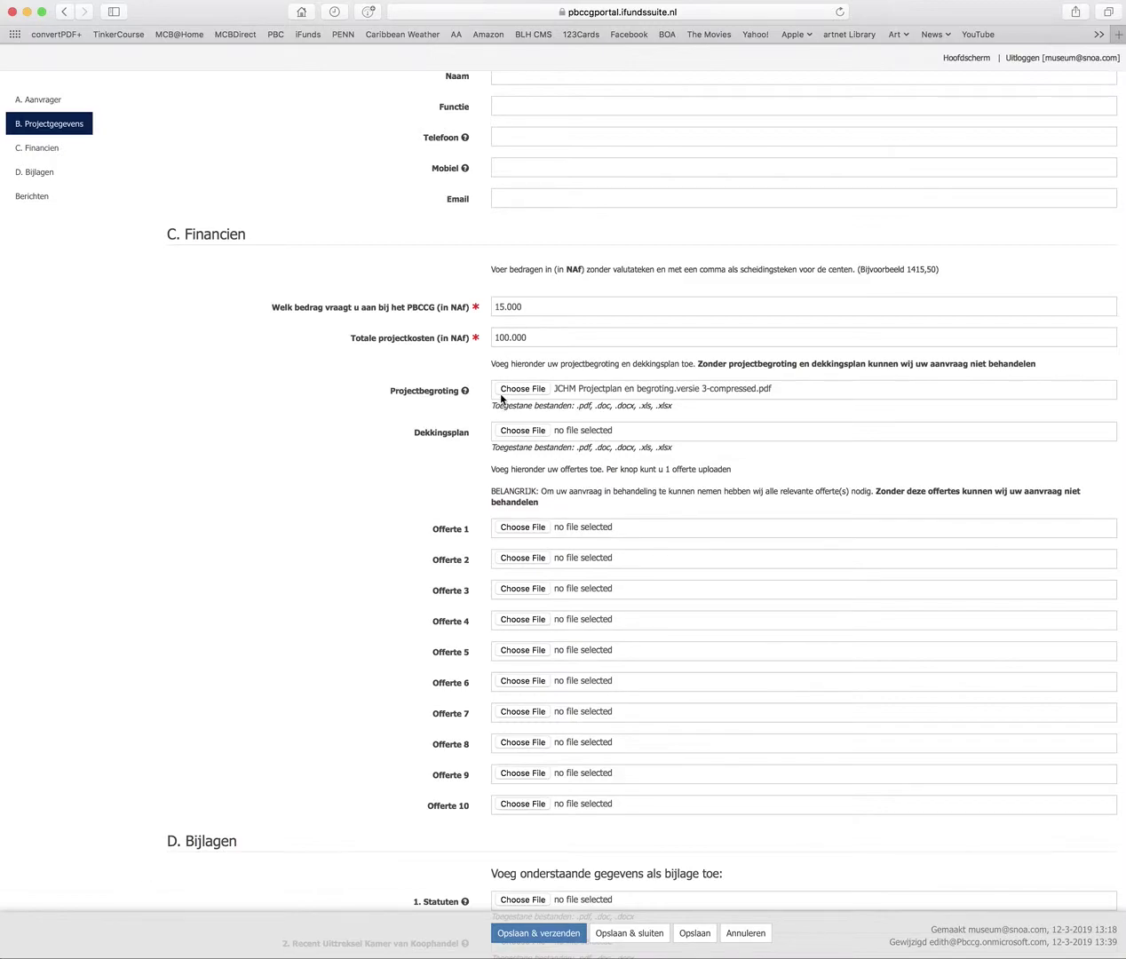
{"action": "mouse_move", "coordinate": [464, 390]}
Attach 'Audiovisueel inhoud in museum' from the Aanvraag PBCCG folder as the Dekkingsplan
{"action": "left_click", "coordinate": [526, 432]}
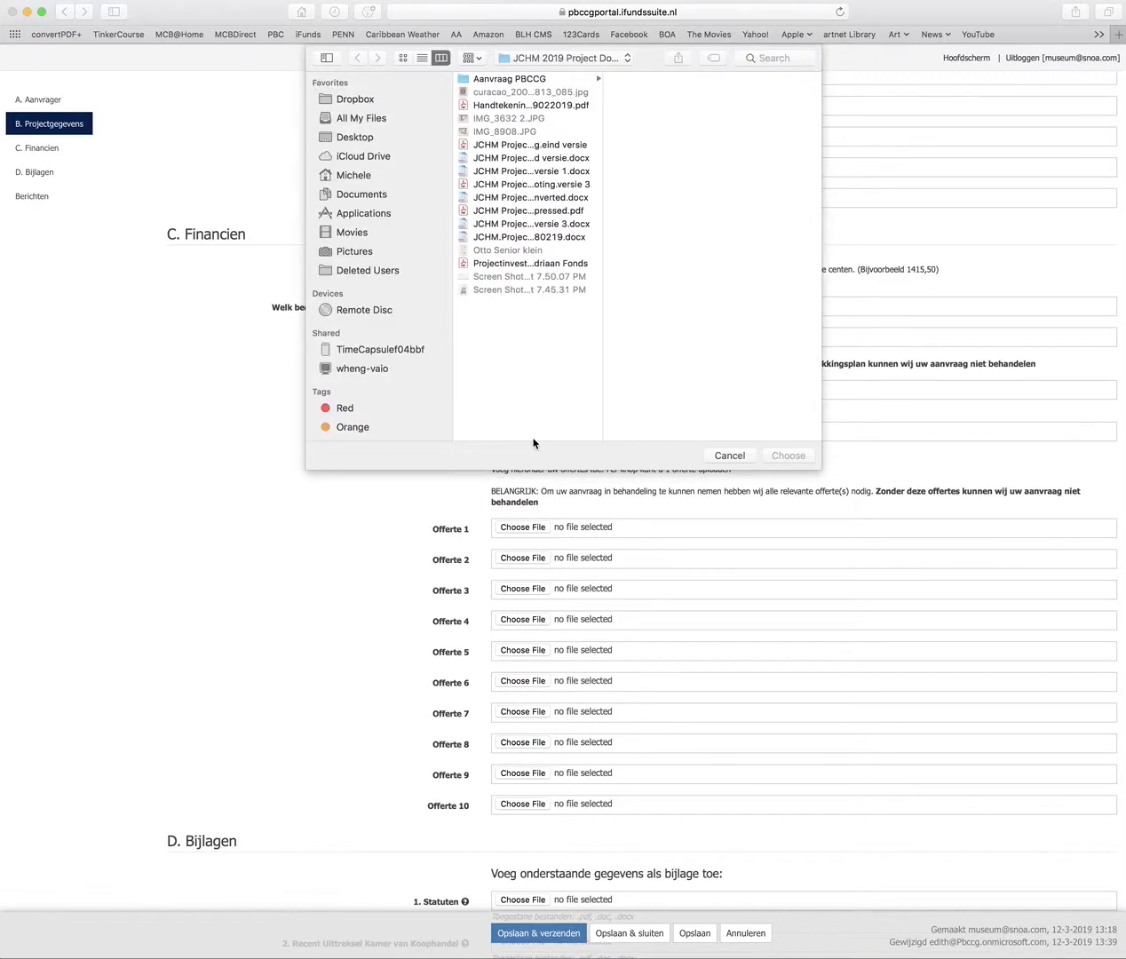
{"action": "left_click", "coordinate": [566, 79]}
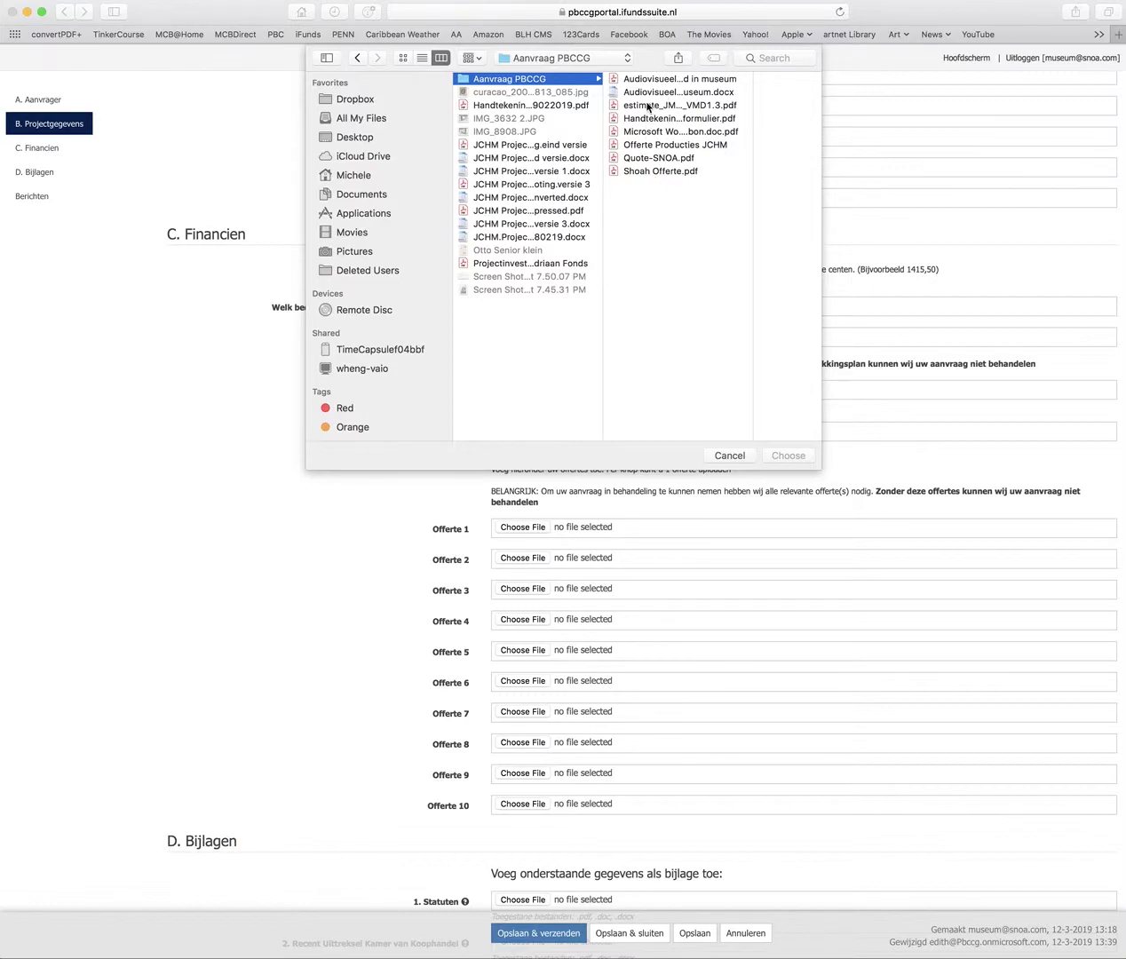
{"action": "left_click", "coordinate": [642, 80]}
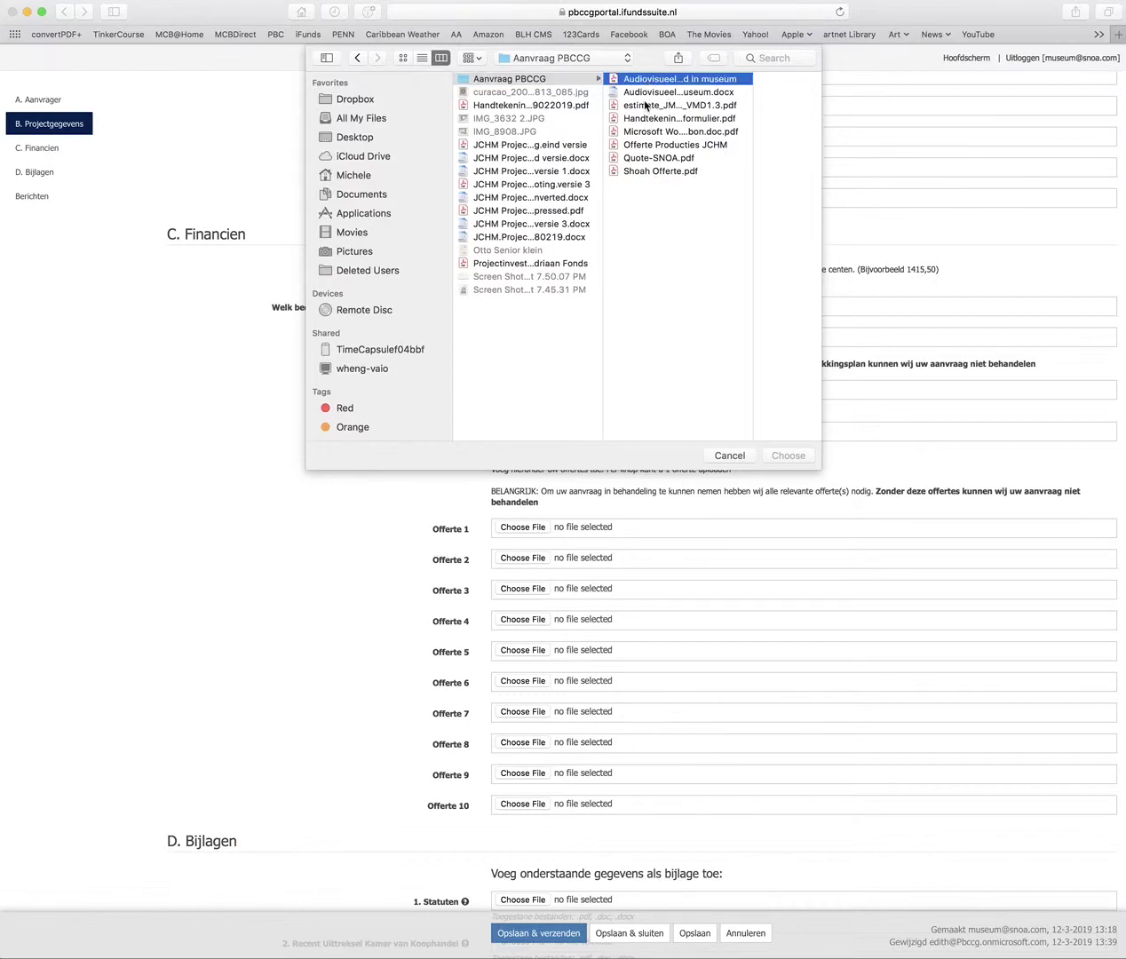
{"action": "left_click", "coordinate": [788, 456]}
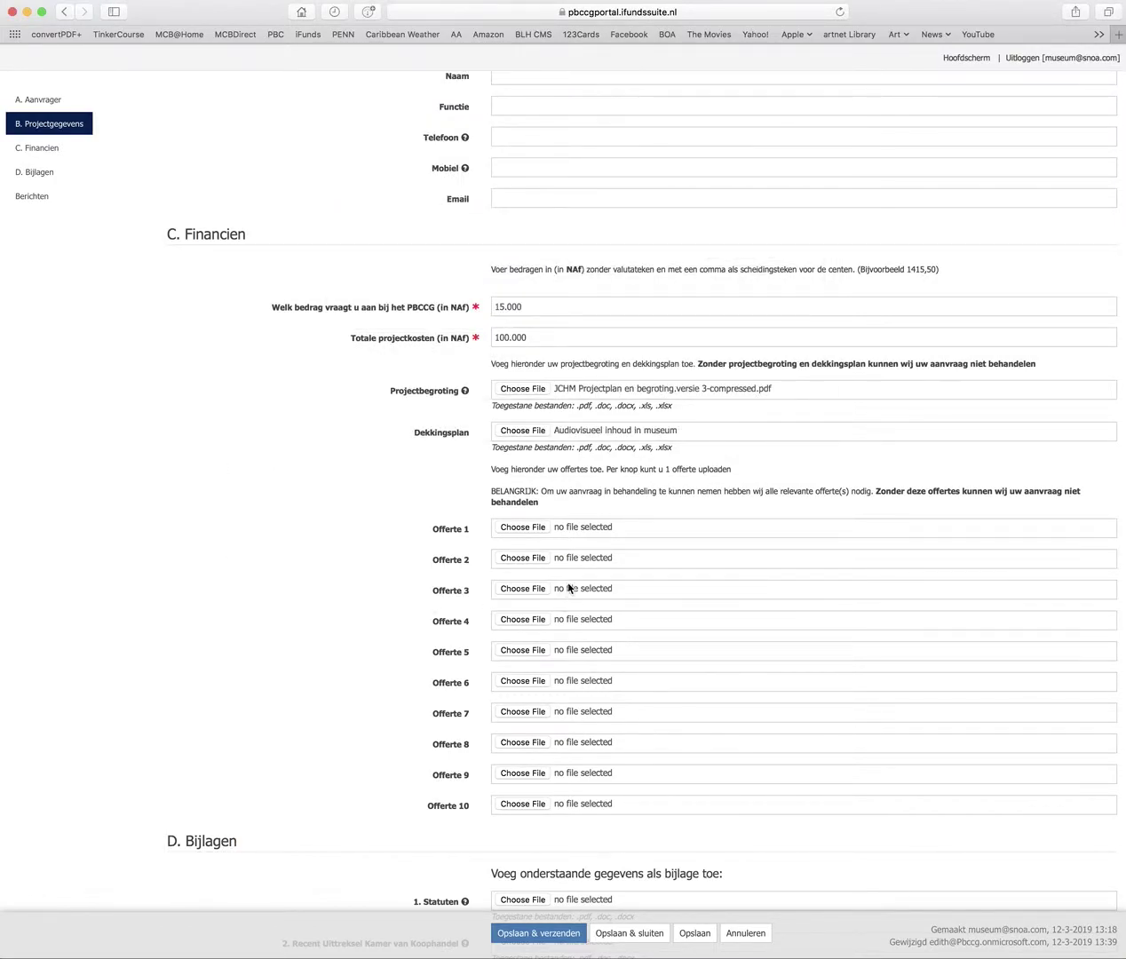
{"action": "scroll", "coordinate": [572, 590], "scroll_direction": "down", "scroll_amount": 4}
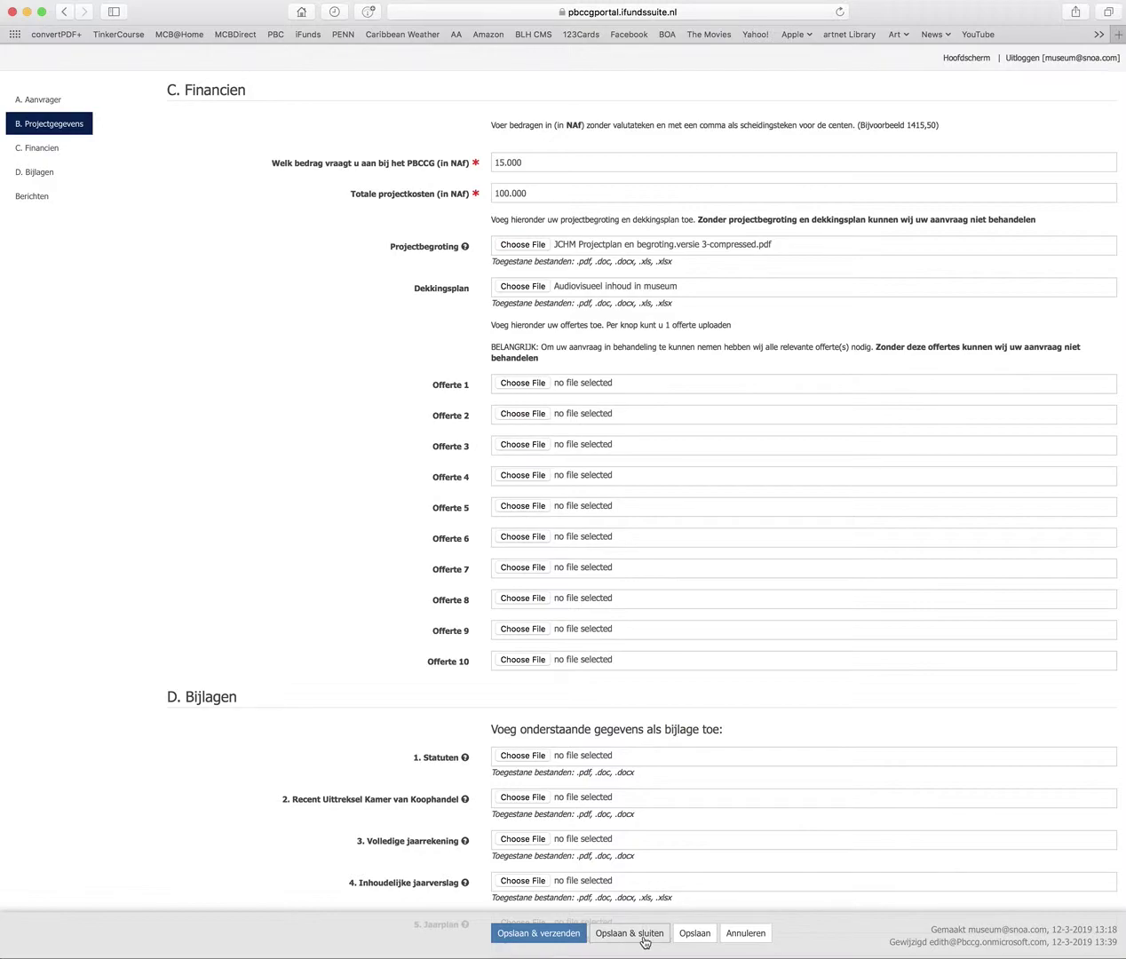
Save the form with Opslaan, then Opslaan & sluiten to return to the dashboard
{"action": "left_click", "coordinate": [695, 933]}
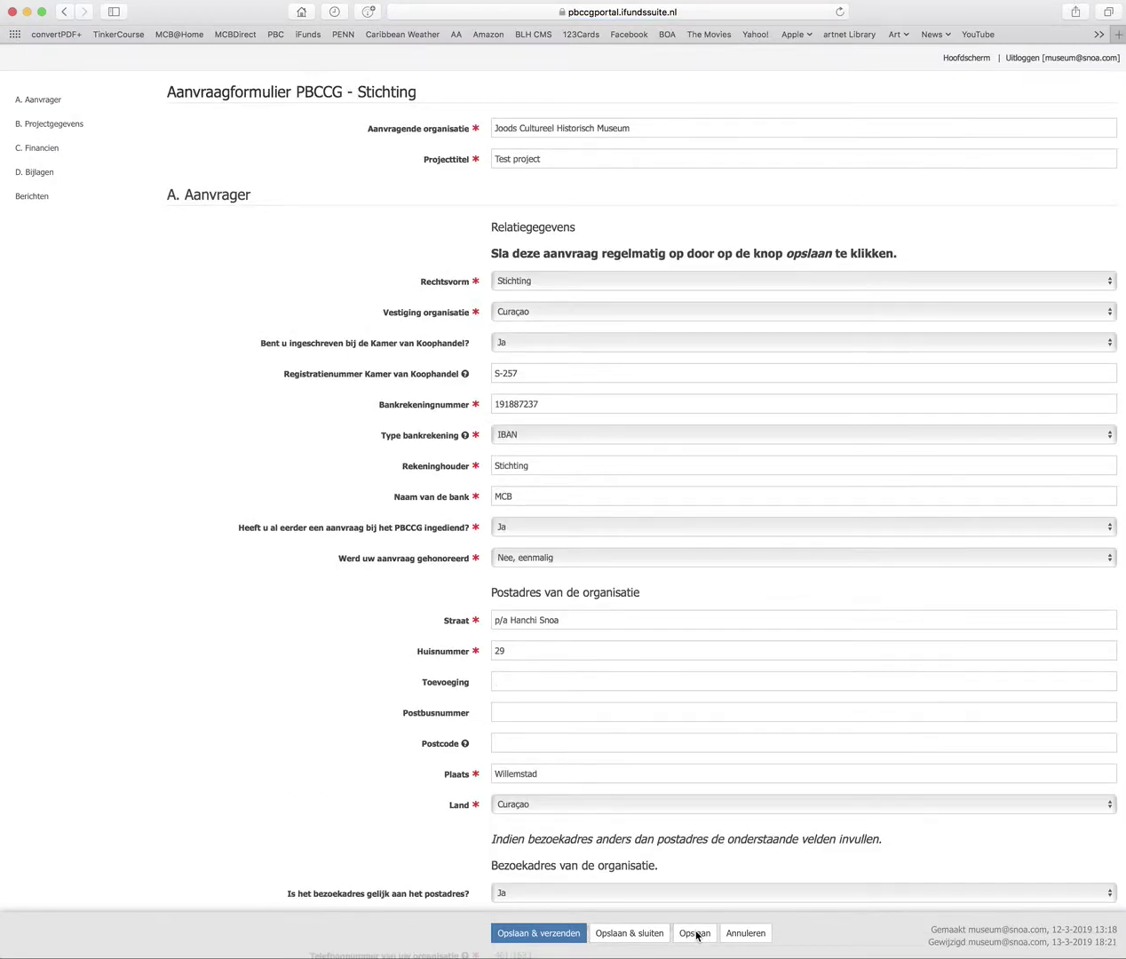
{"action": "scroll", "coordinate": [560, 724], "scroll_direction": "down", "scroll_amount": 20}
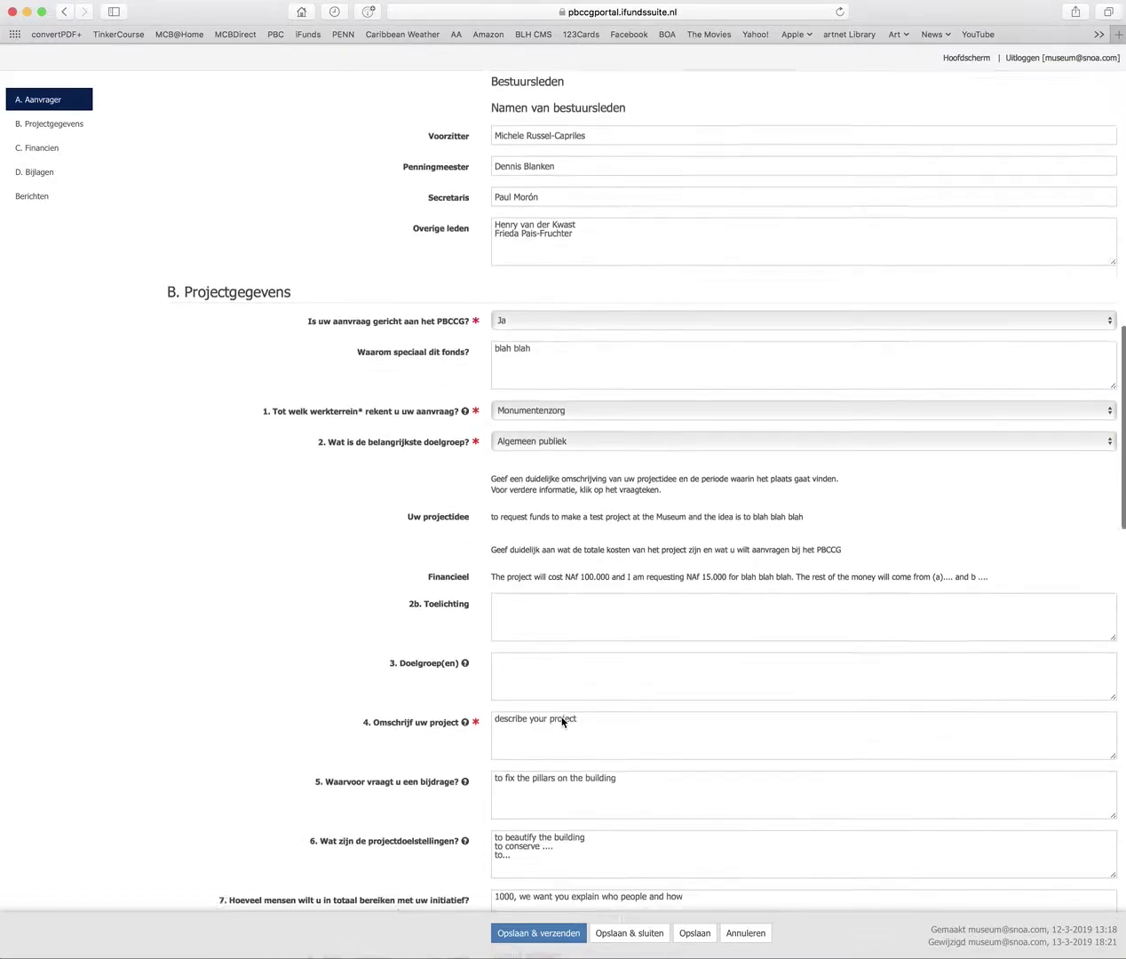
{"action": "scroll", "coordinate": [562, 718], "scroll_direction": "down", "scroll_amount": 20}
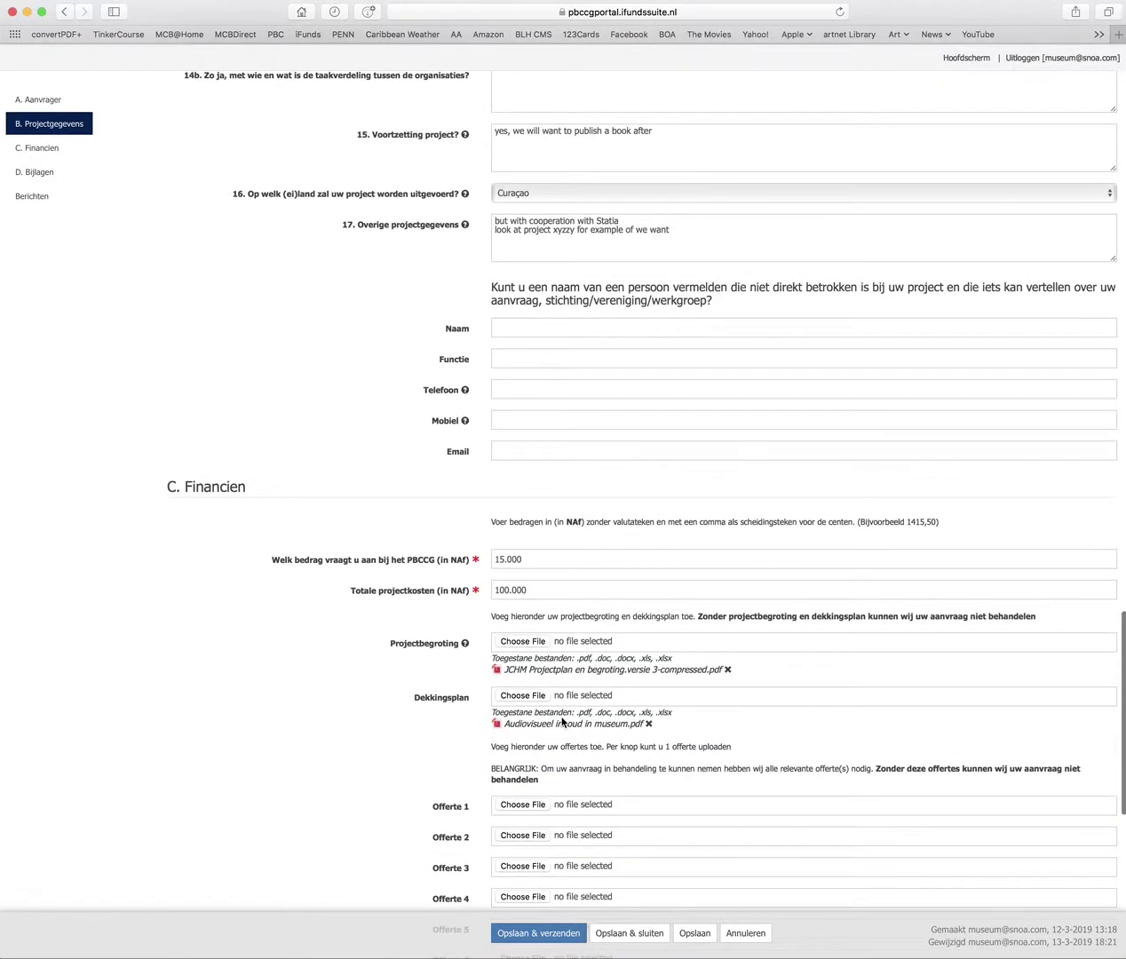
{"action": "scroll", "coordinate": [562, 721], "scroll_direction": "down", "scroll_amount": 6}
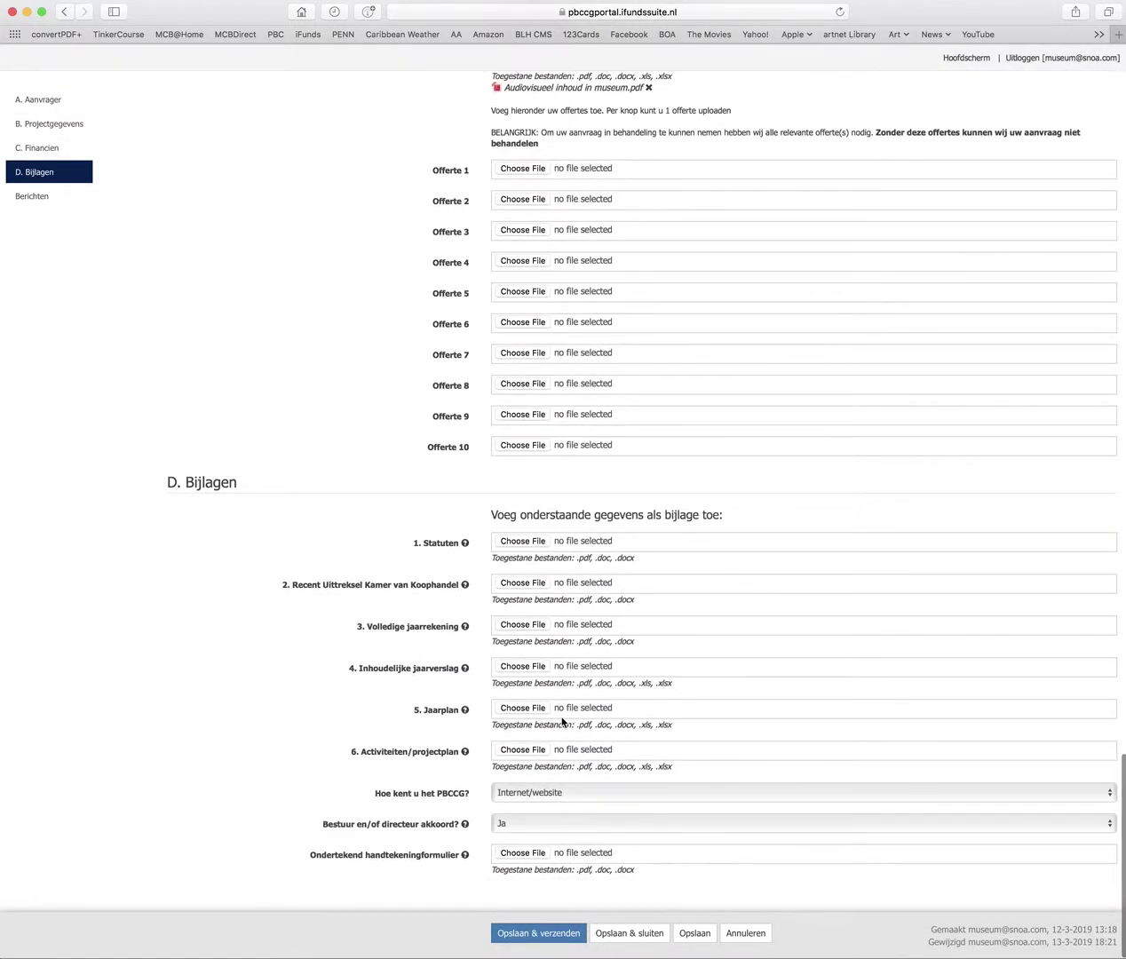
{"action": "left_click", "coordinate": [633, 933]}
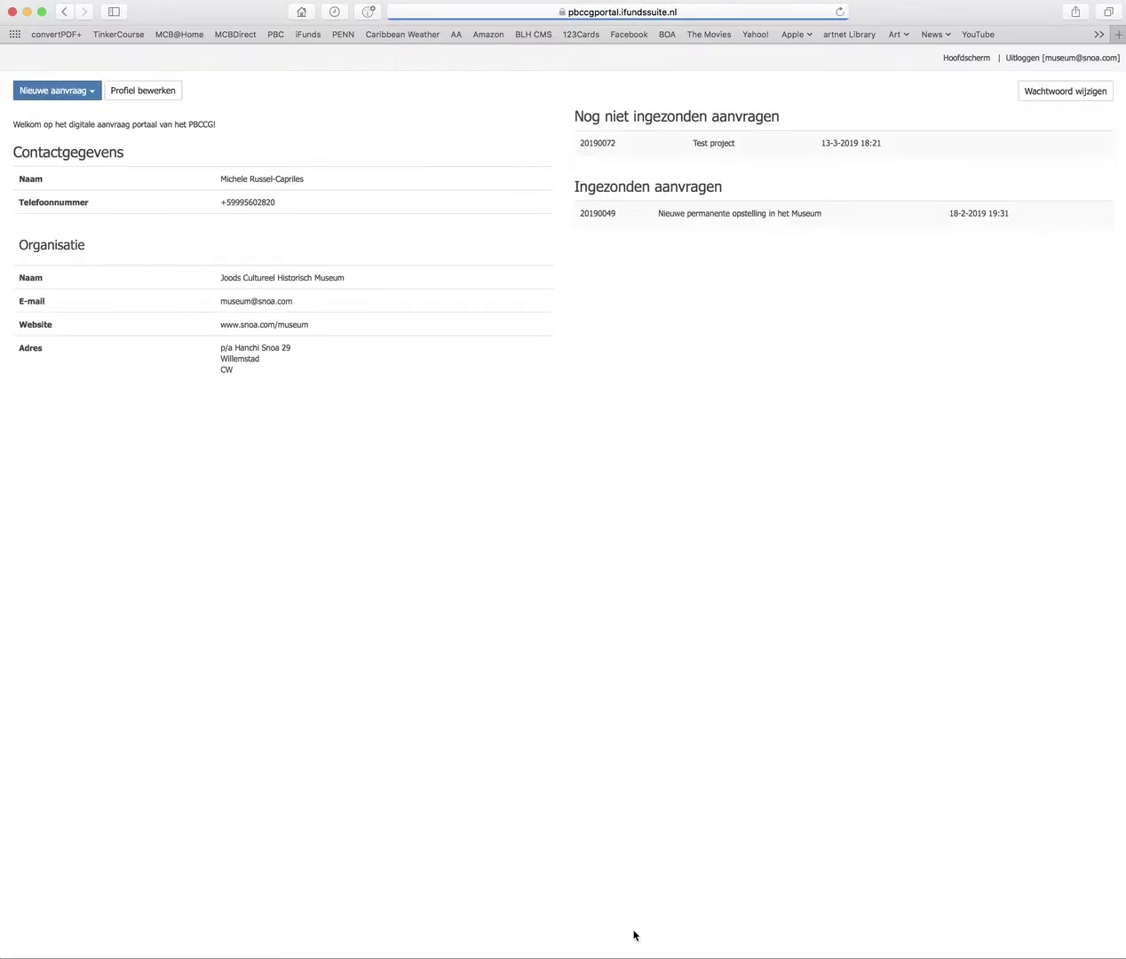
Reopen the Test project application and move down to C. Financien
{"action": "left_click", "coordinate": [713, 146]}
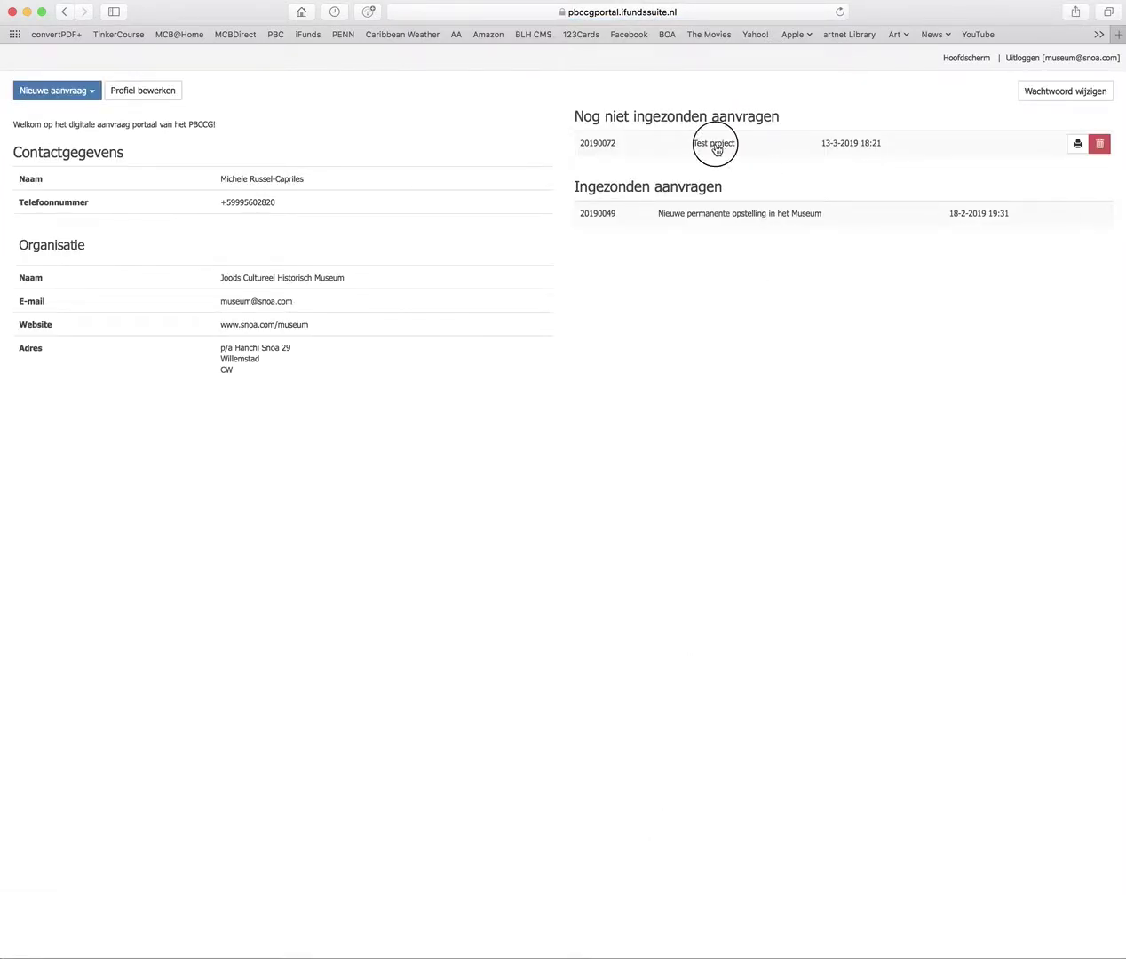
{"action": "scroll", "coordinate": [614, 484], "scroll_direction": "down", "scroll_amount": 15}
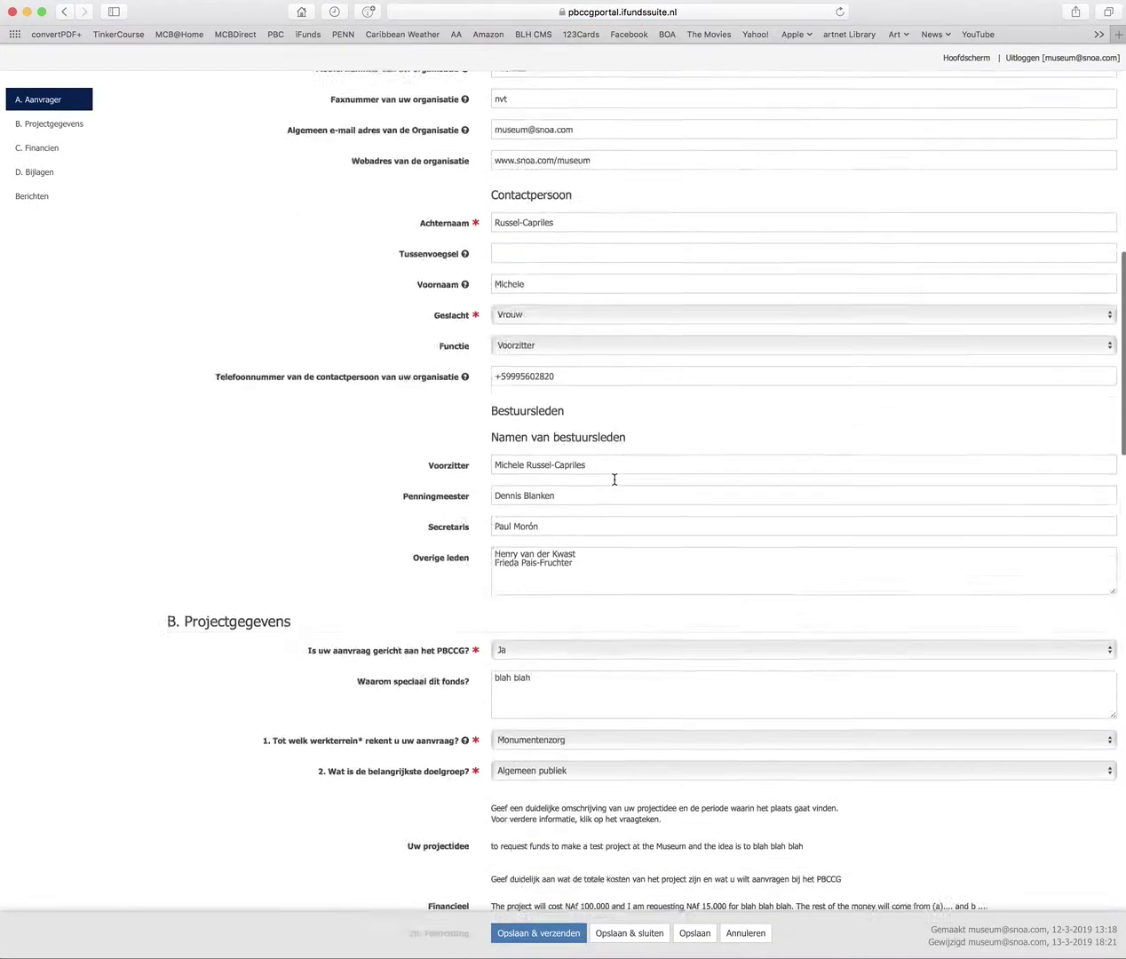
{"action": "scroll", "coordinate": [614, 484], "scroll_direction": "down", "scroll_amount": 15}
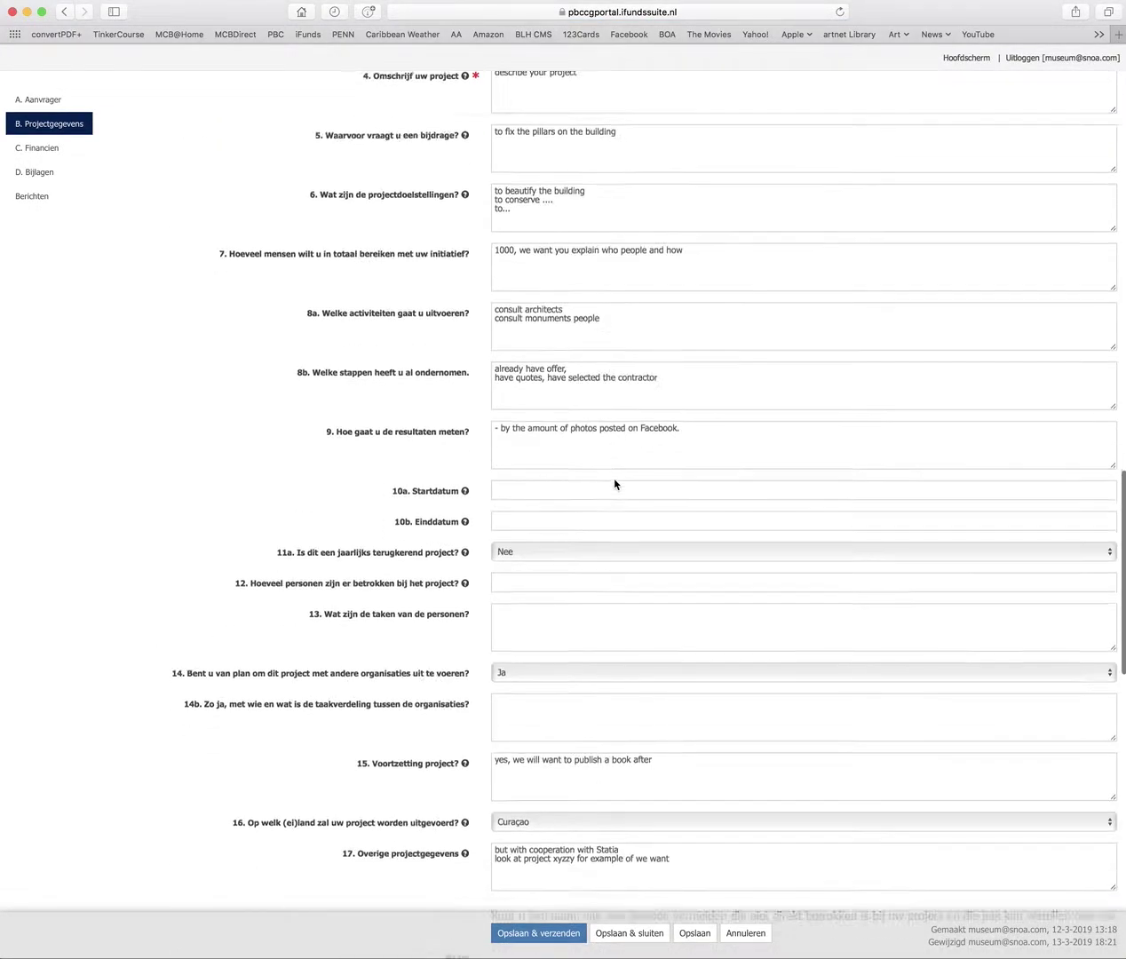
{"action": "scroll", "coordinate": [614, 479], "scroll_direction": "down", "scroll_amount": 3}
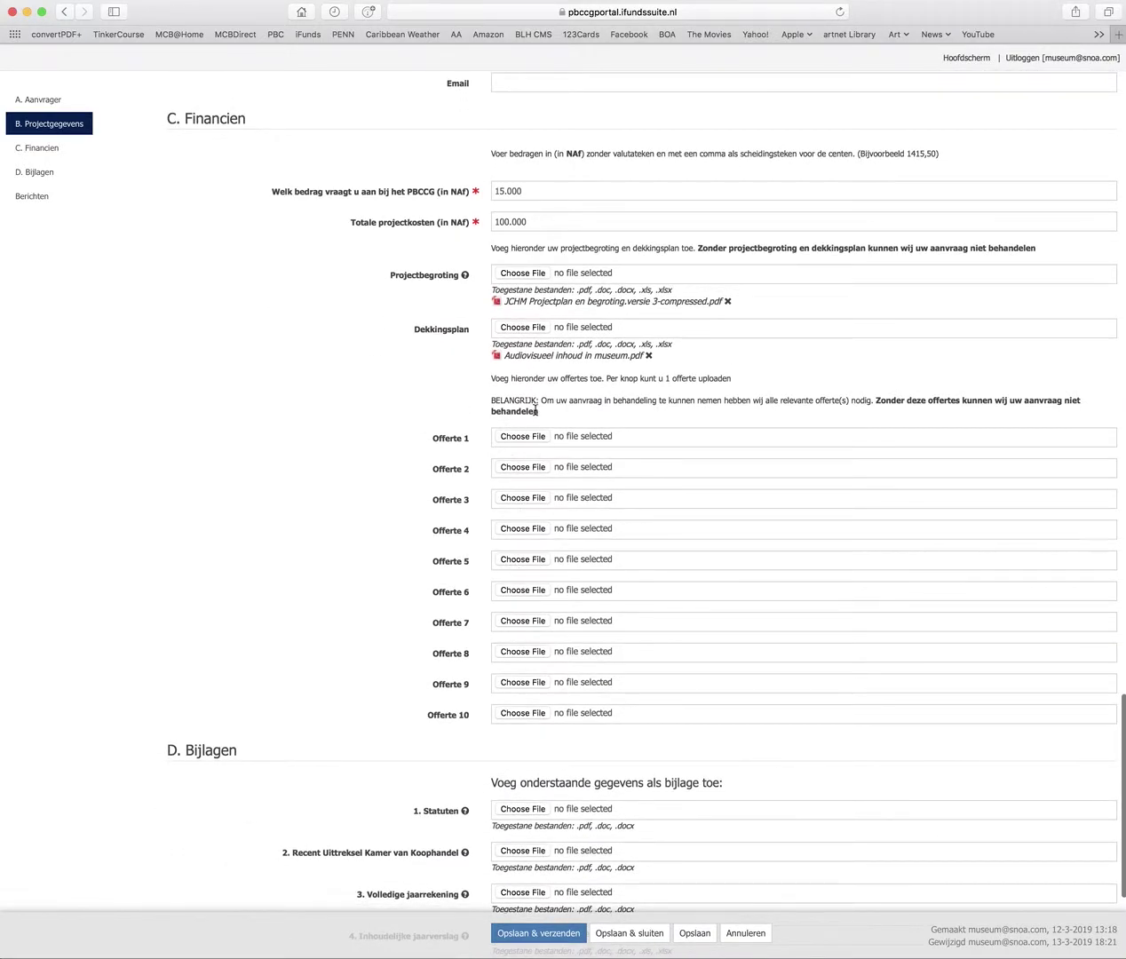
Attach the 'Offerte Producties JCHM' quote as Offerte 1
{"action": "left_click", "coordinate": [522, 438]}
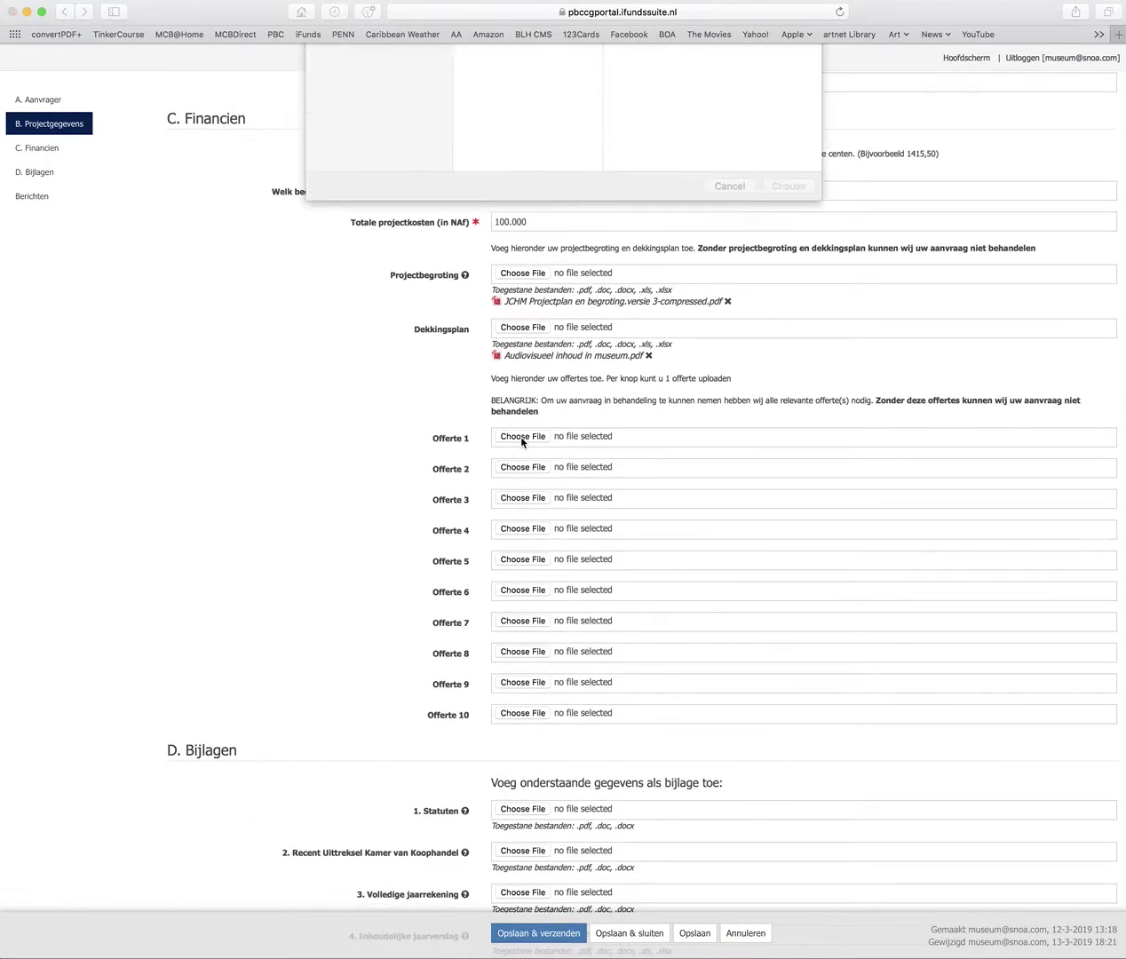
{"action": "left_click", "coordinate": [503, 146]}
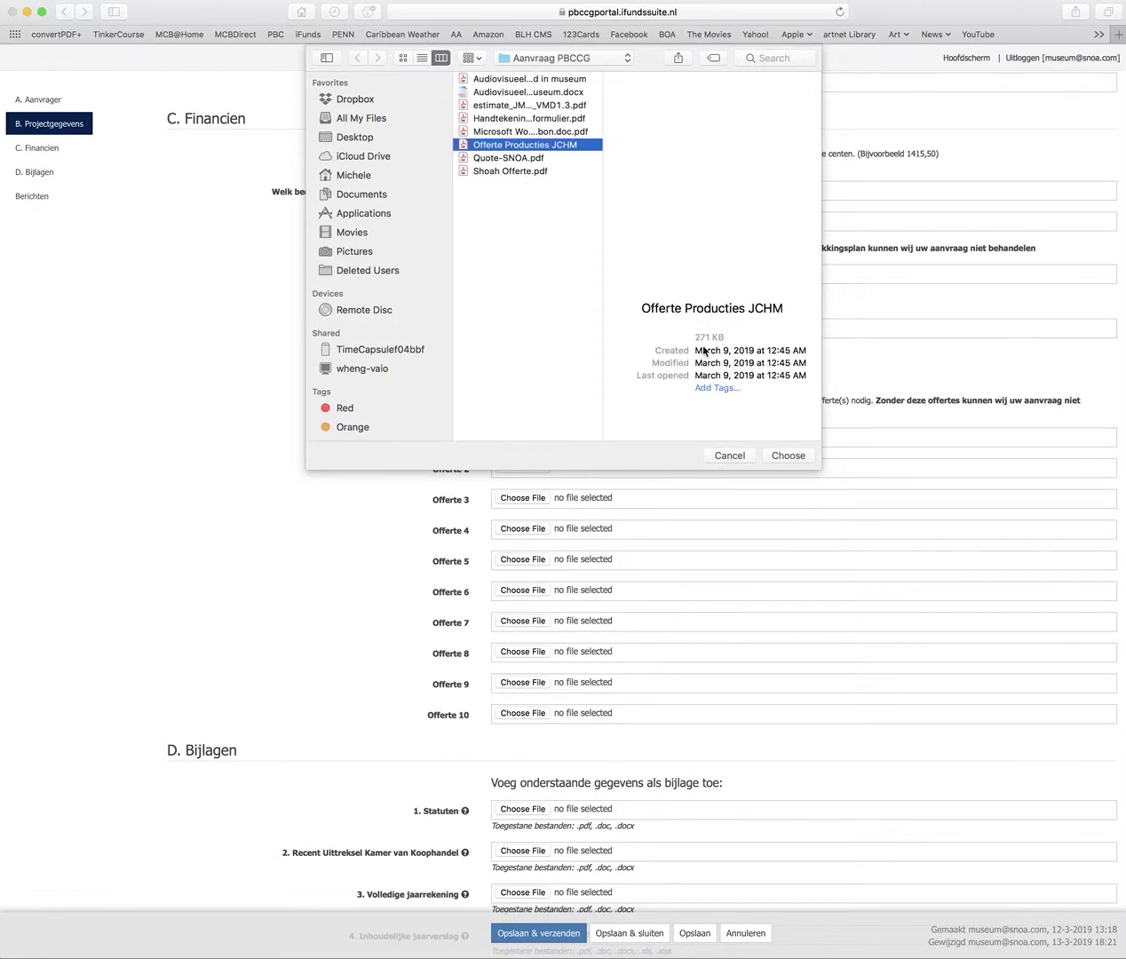
{"action": "left_click", "coordinate": [788, 456]}
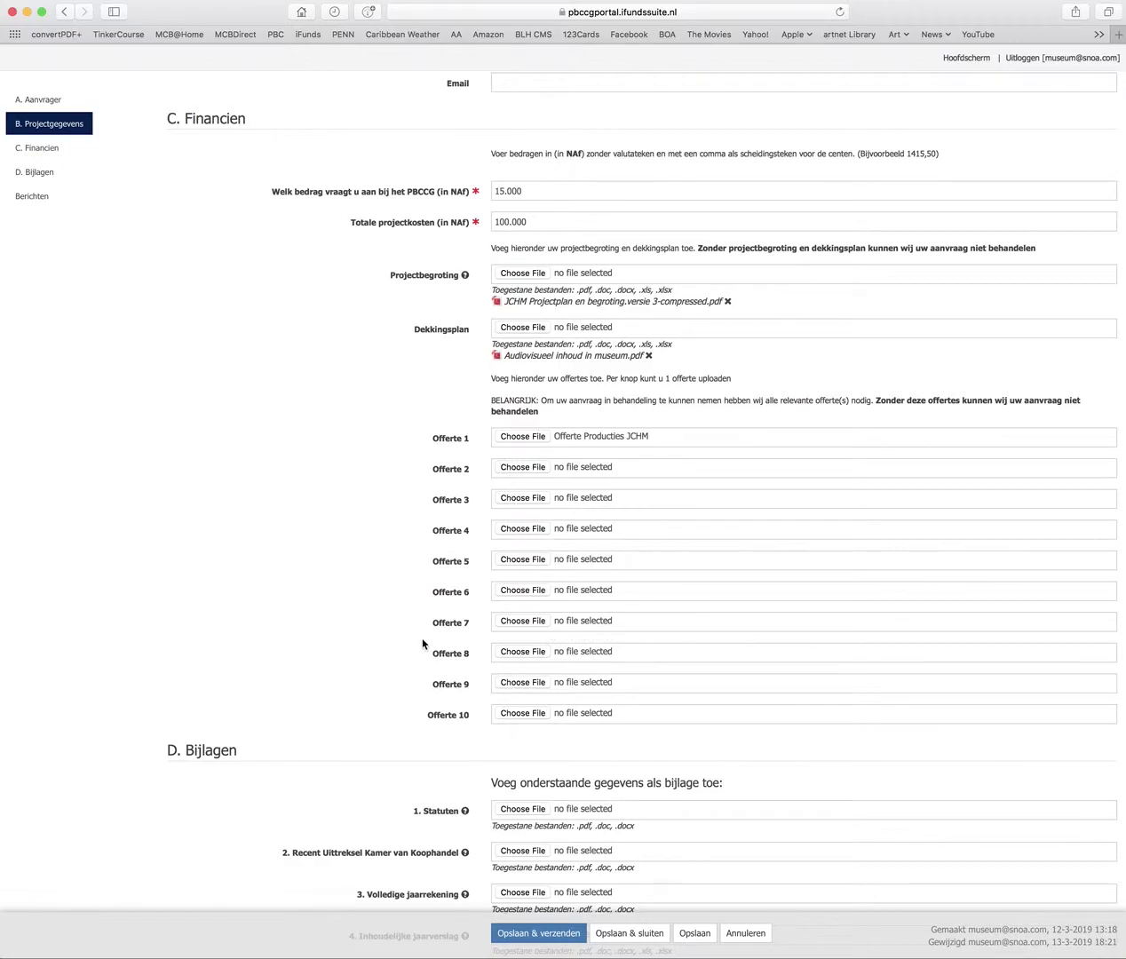
{"action": "scroll", "coordinate": [423, 643], "scroll_direction": "down", "scroll_amount": 5}
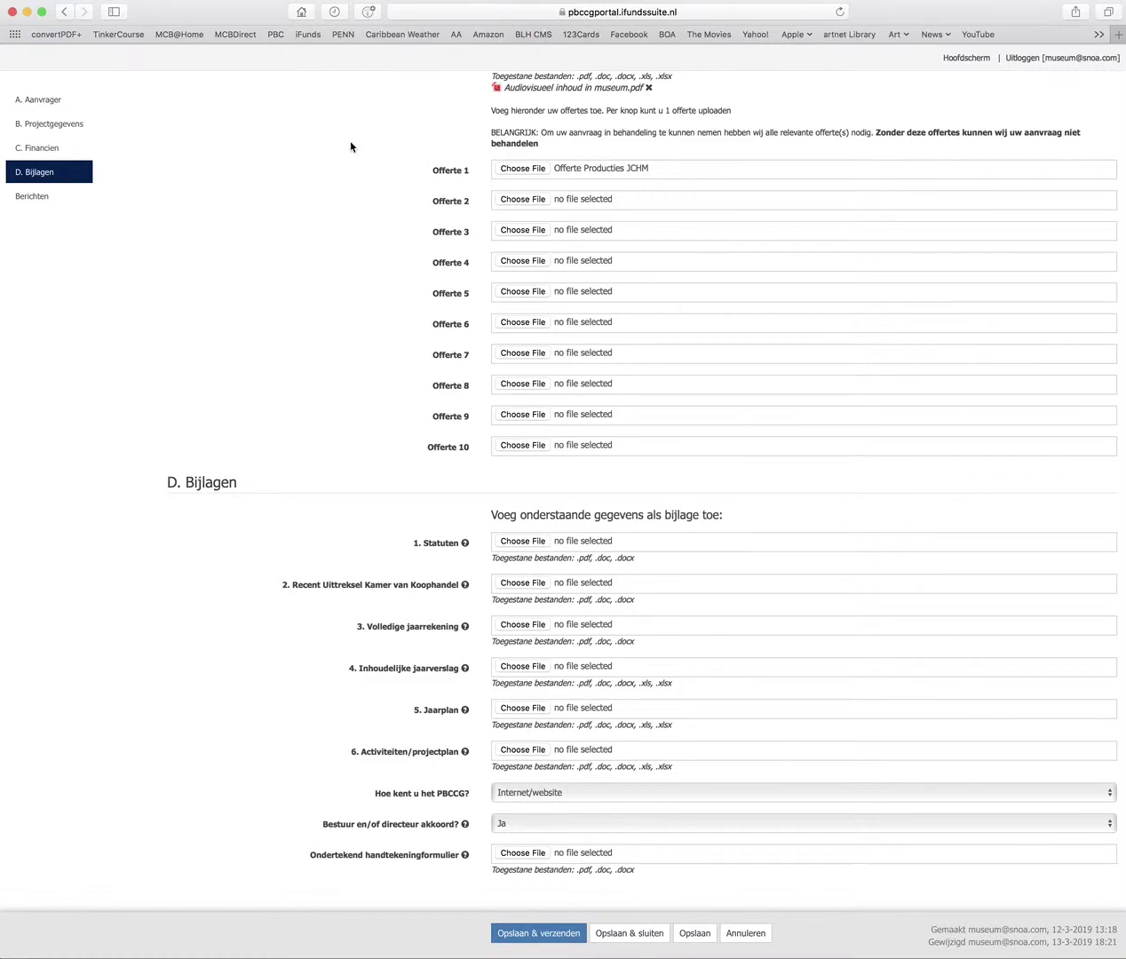
{"action": "scroll", "coordinate": [361, 169], "scroll_direction": "up", "scroll_amount": 3}
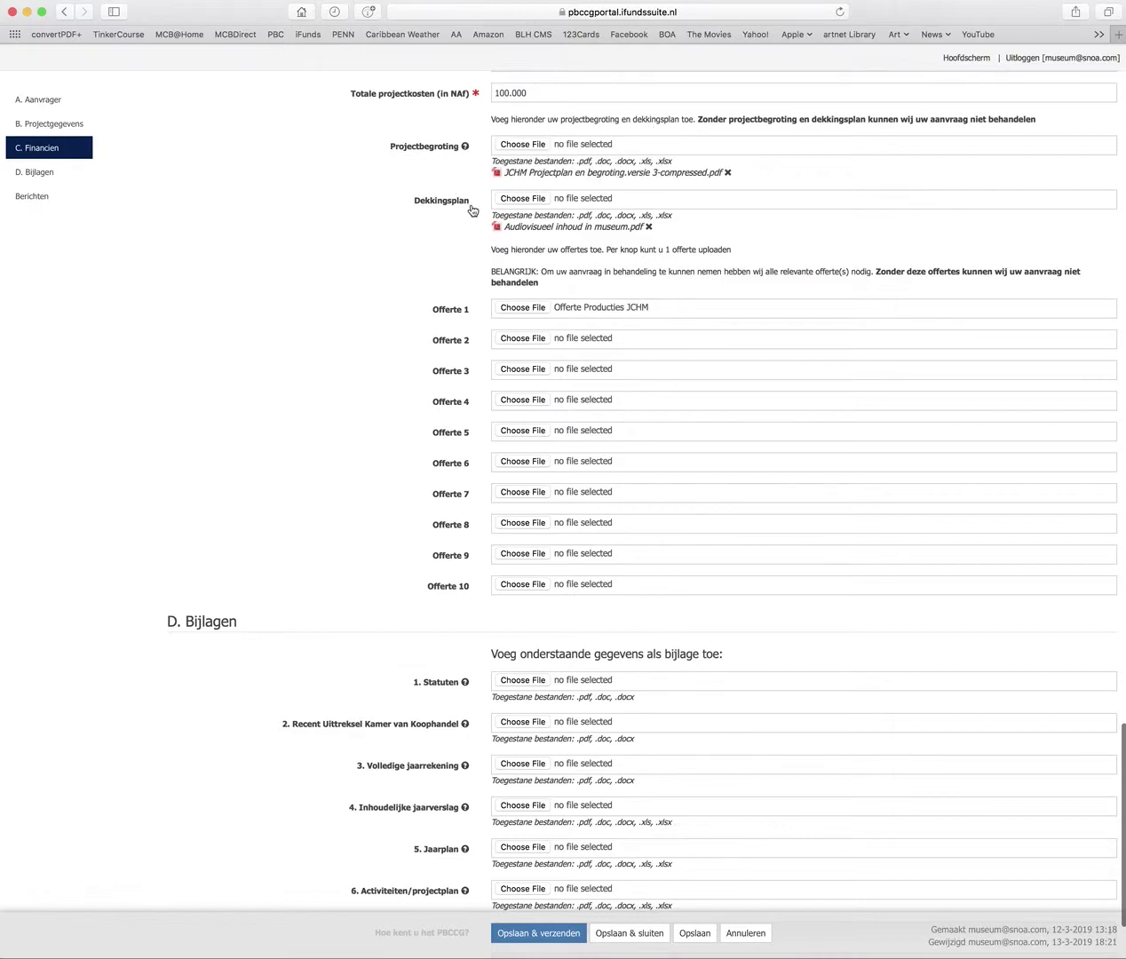
{"action": "scroll", "coordinate": [419, 227], "scroll_direction": "down", "scroll_amount": 1}
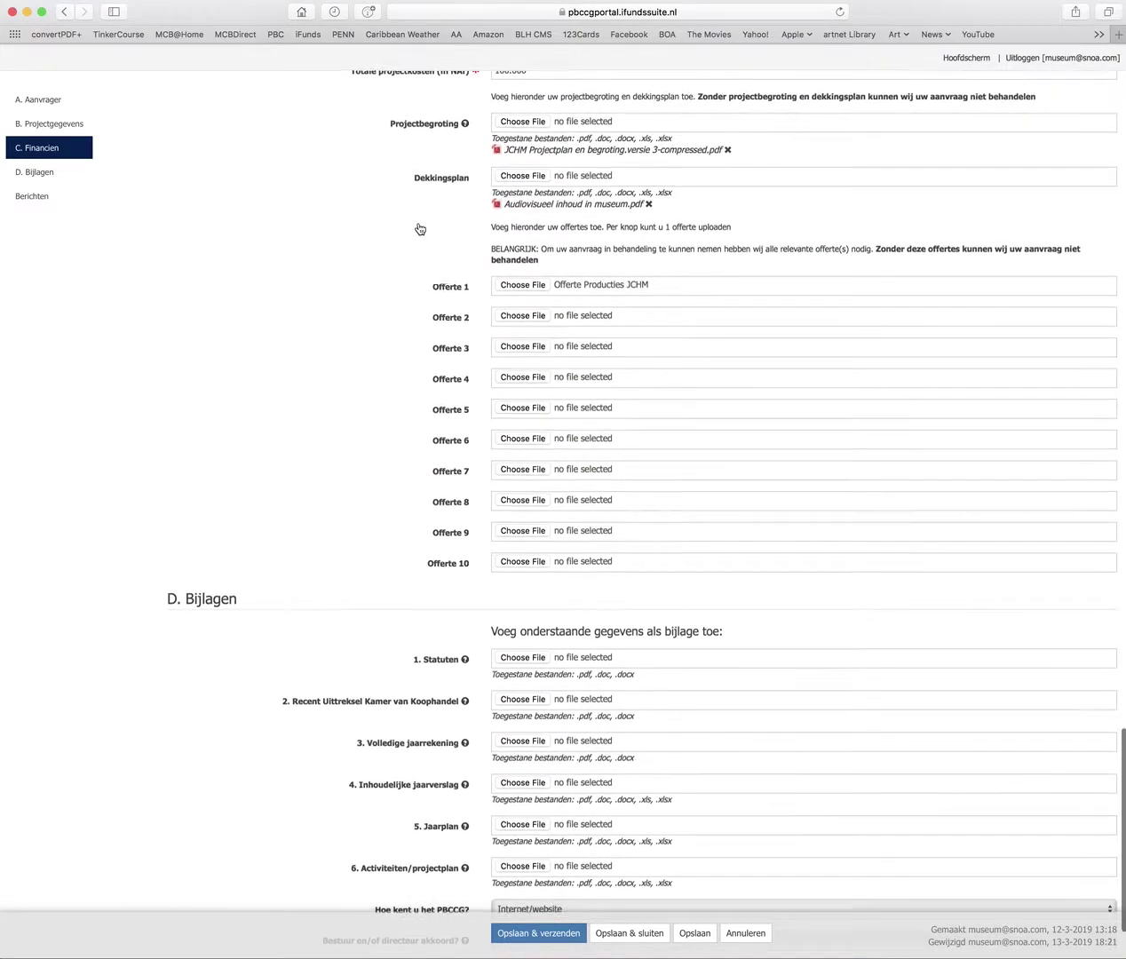
{"action": "scroll", "coordinate": [420, 229], "scroll_direction": "down", "scroll_amount": 3}
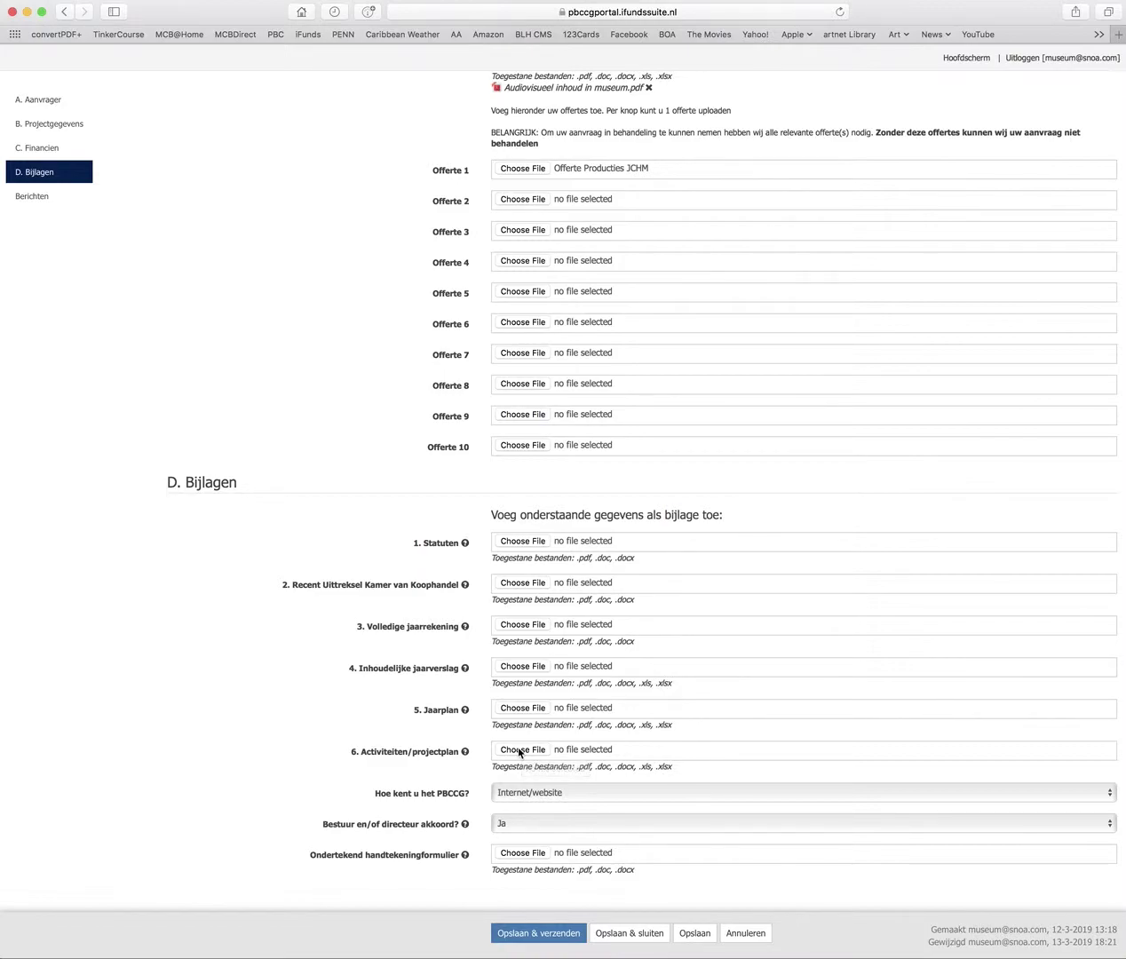
{"action": "left_click", "coordinate": [549, 795]}
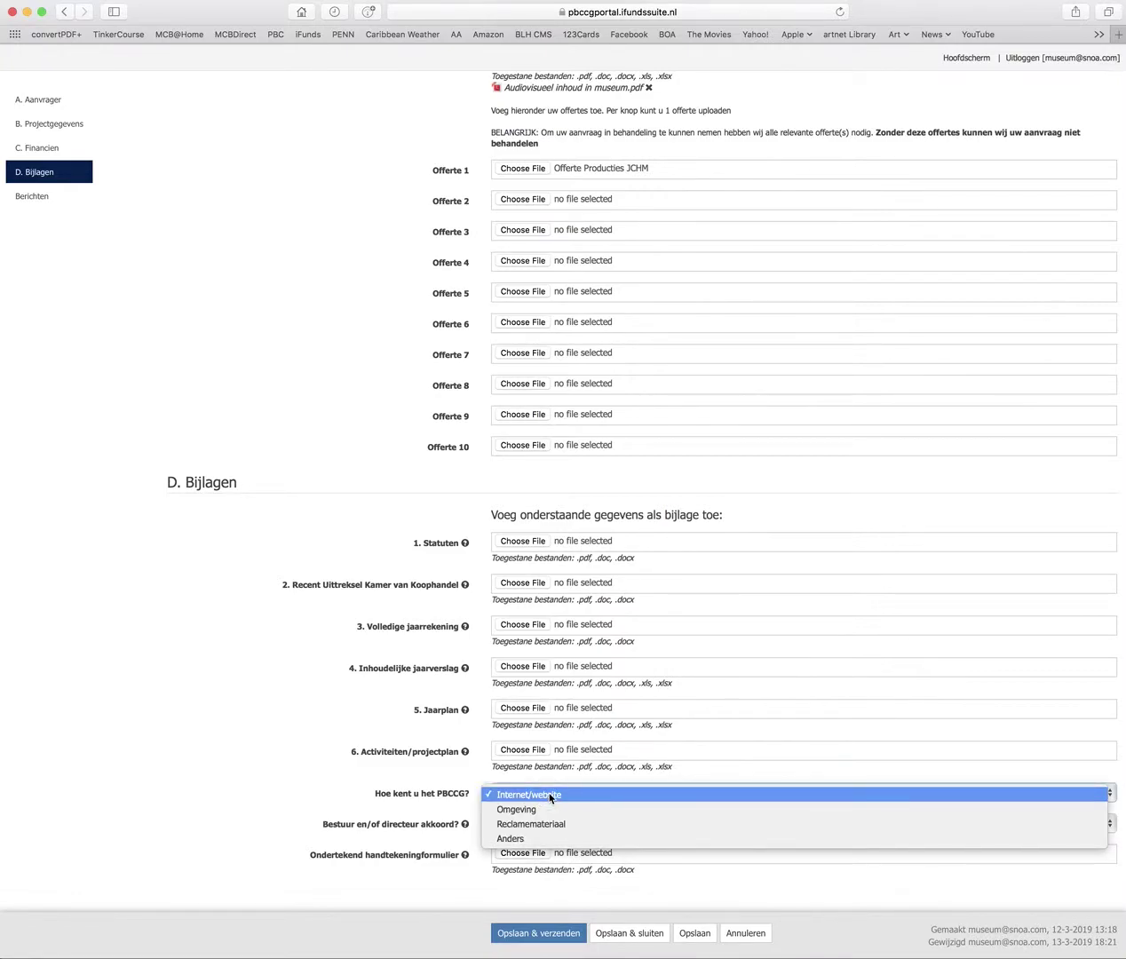
Keep Internet/website and Ja for board approval, save, then go to the PBCCG website
{"action": "left_click", "coordinate": [585, 794]}
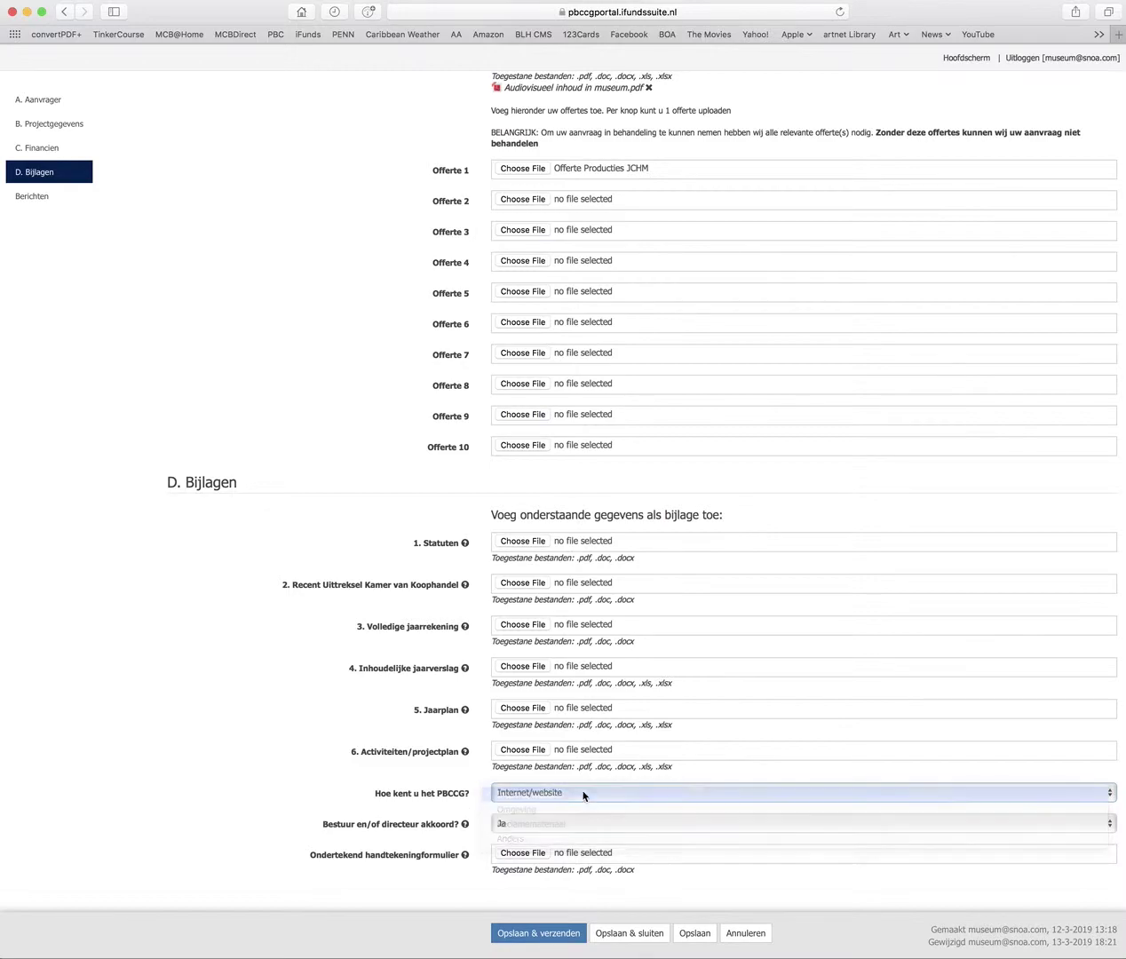
{"action": "left_click", "coordinate": [531, 825]}
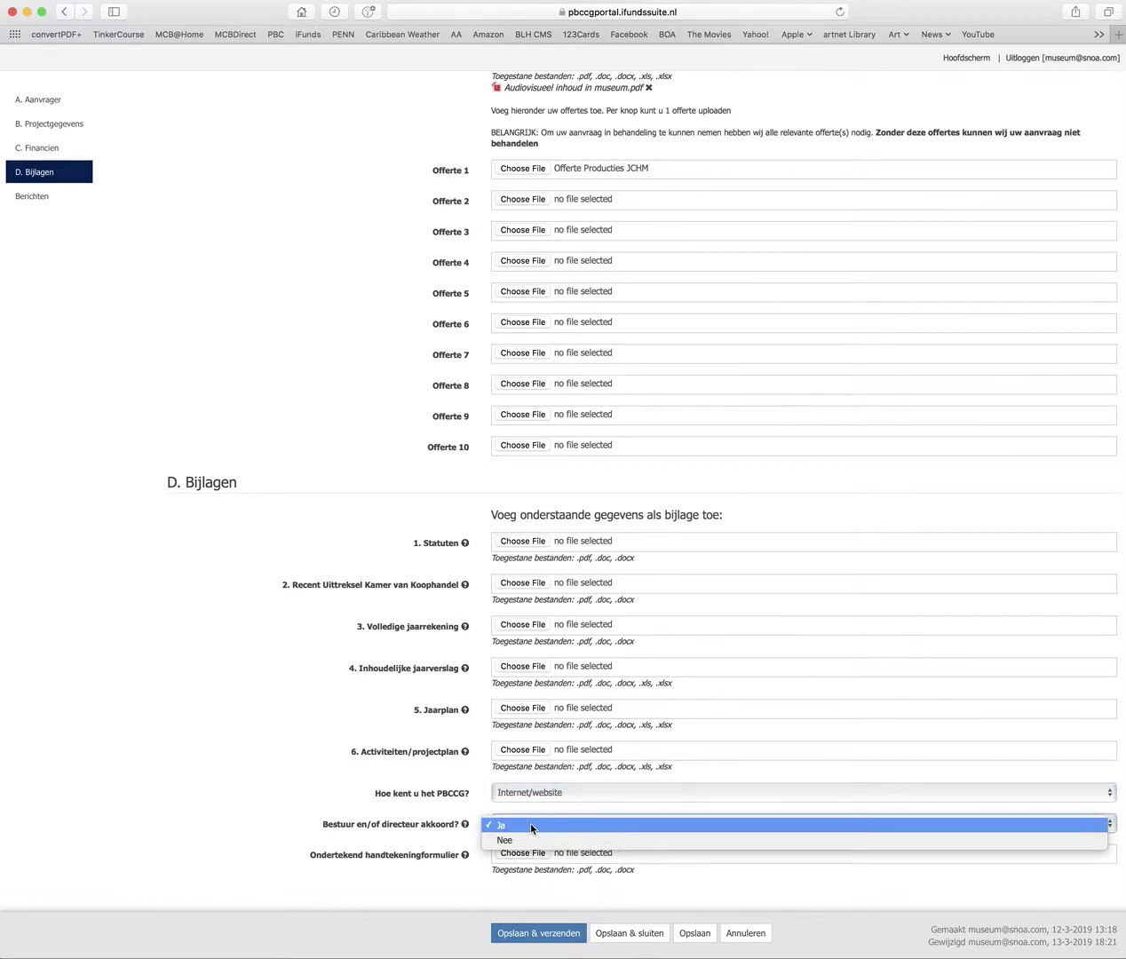
{"action": "left_click", "coordinate": [531, 825]}
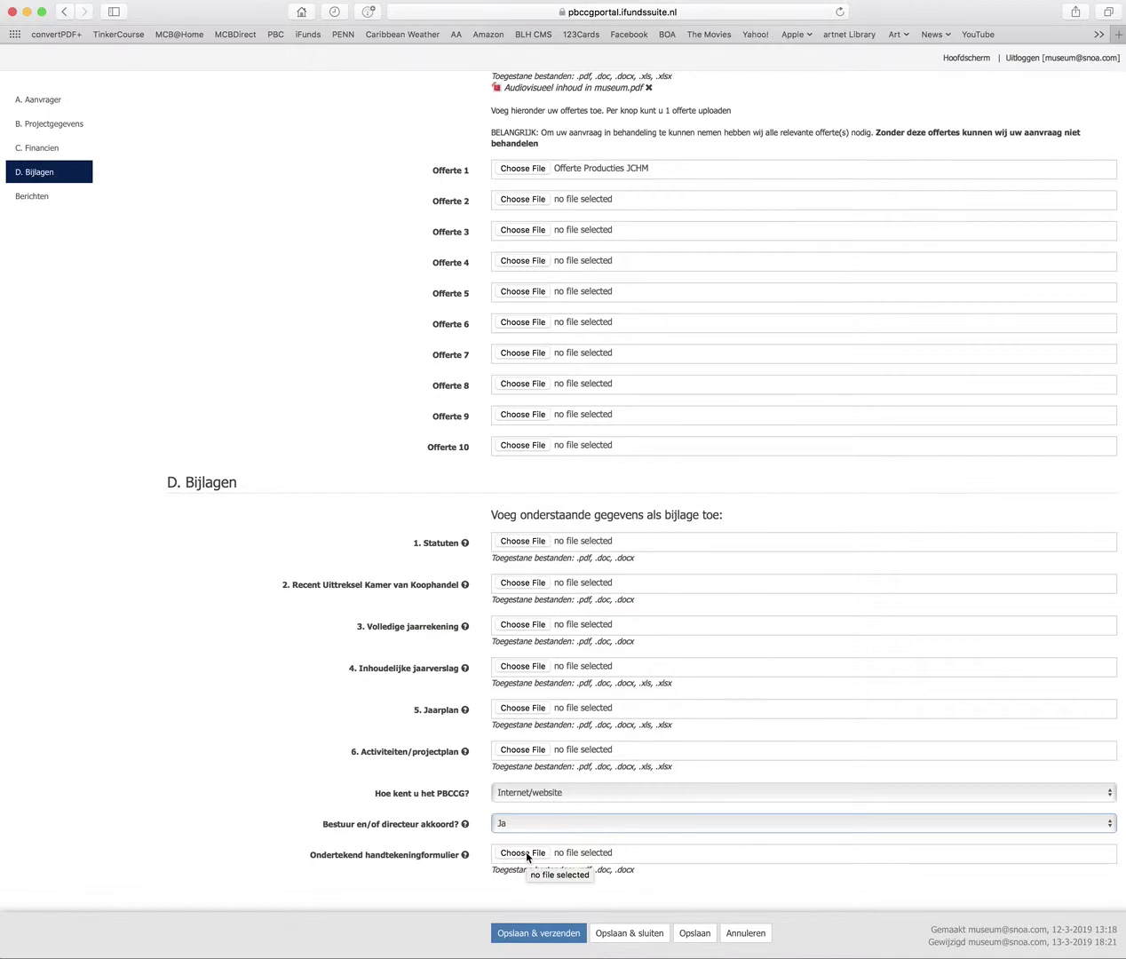
{"action": "left_click", "coordinate": [696, 933]}
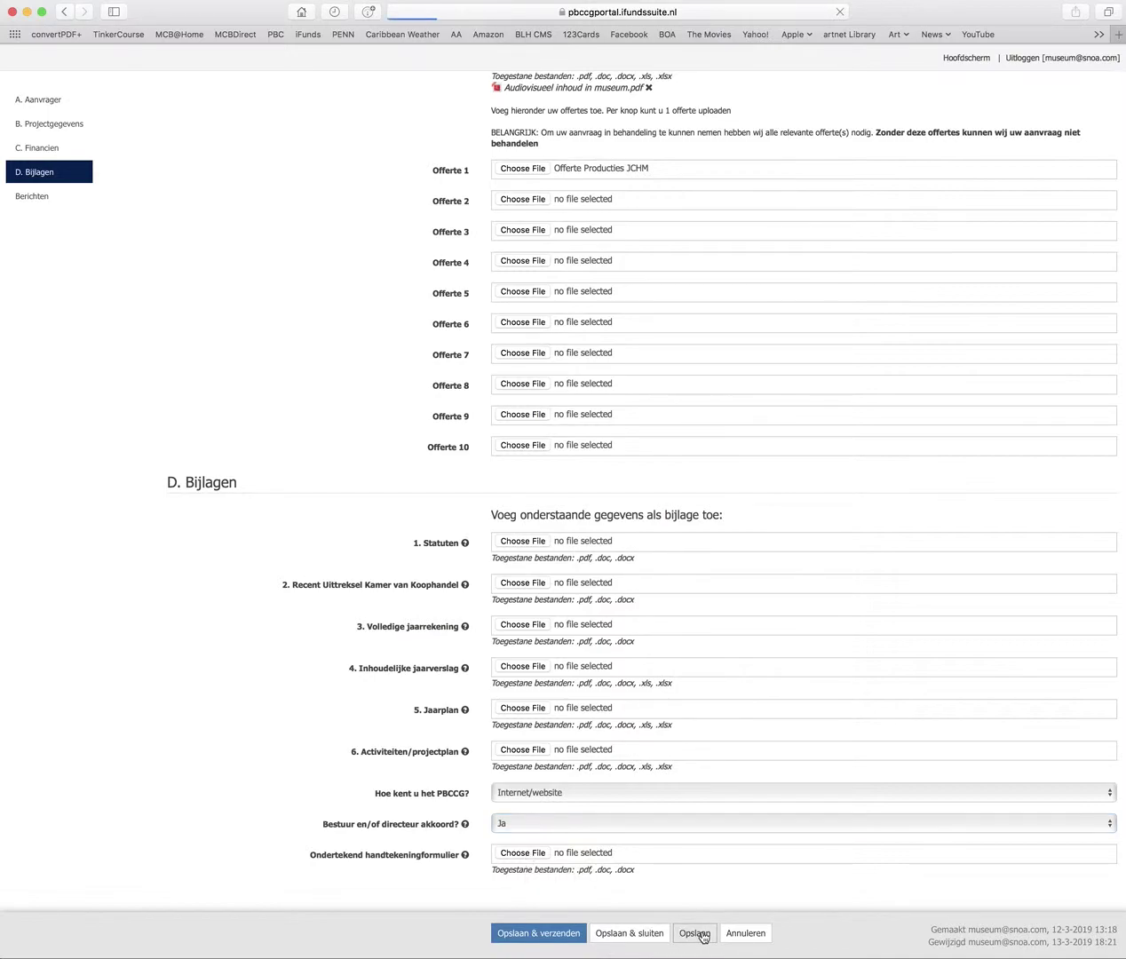
{"action": "left_click", "coordinate": [274, 37]}
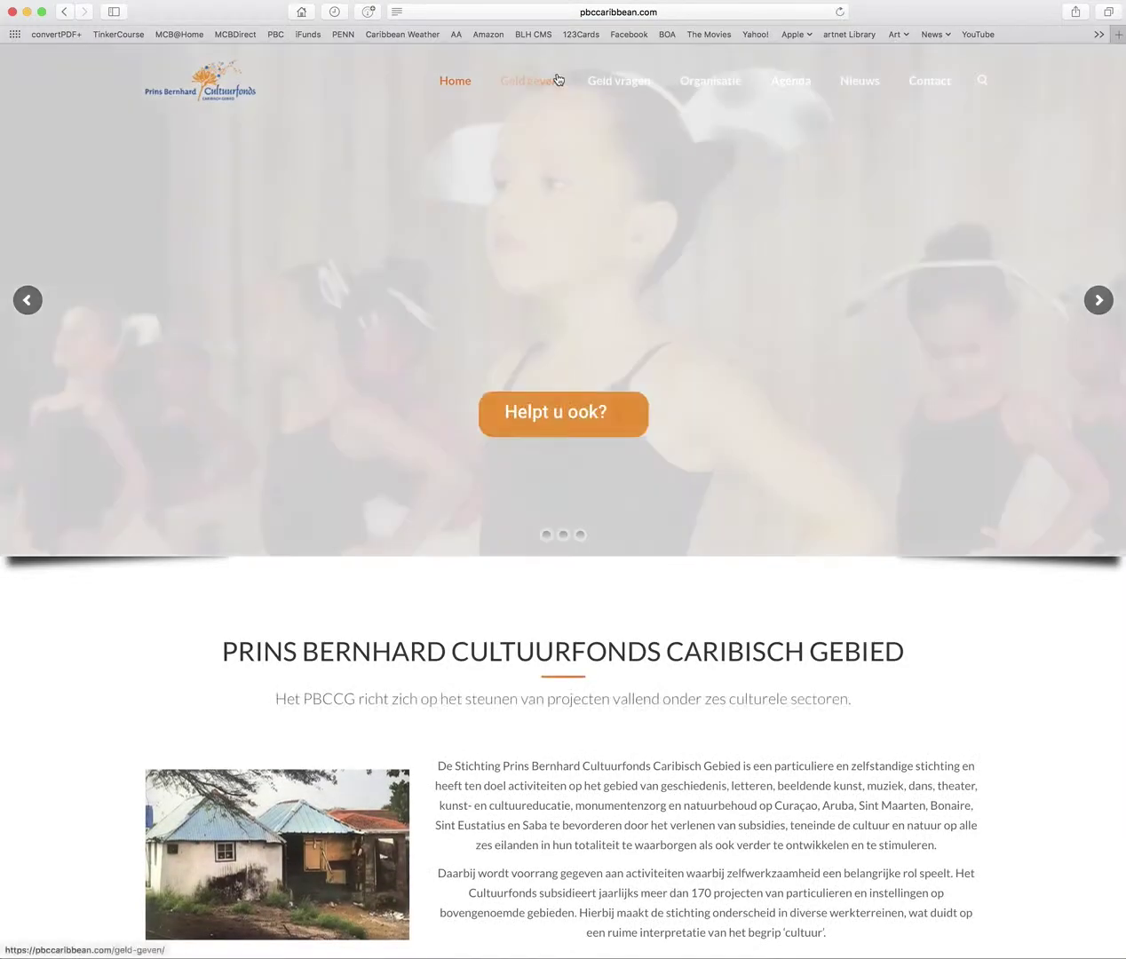
Open the Handtekeningen formulier subsidieaanvraag PDF from the Handtekeningenformulier page
{"action": "mouse_move", "coordinate": [613, 86]}
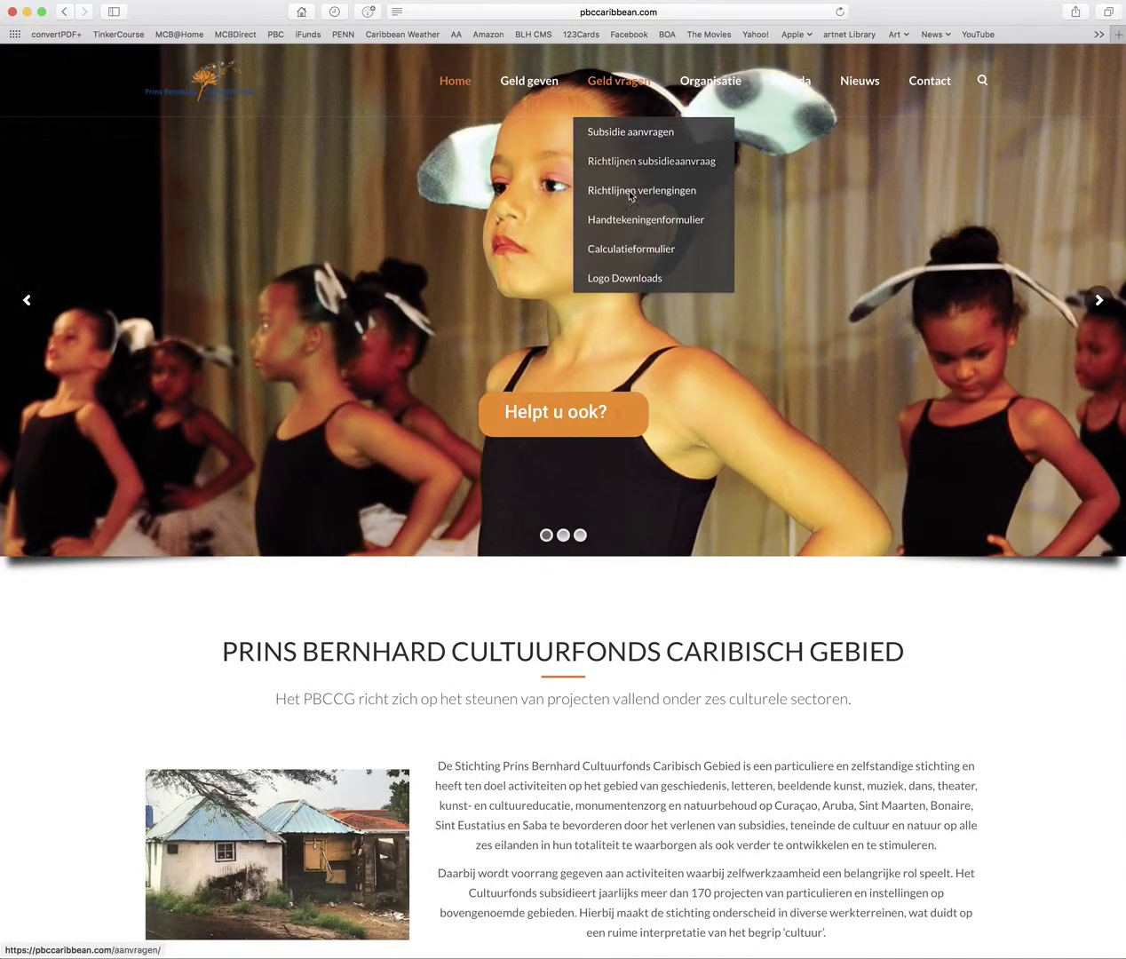
{"action": "left_click", "coordinate": [638, 227]}
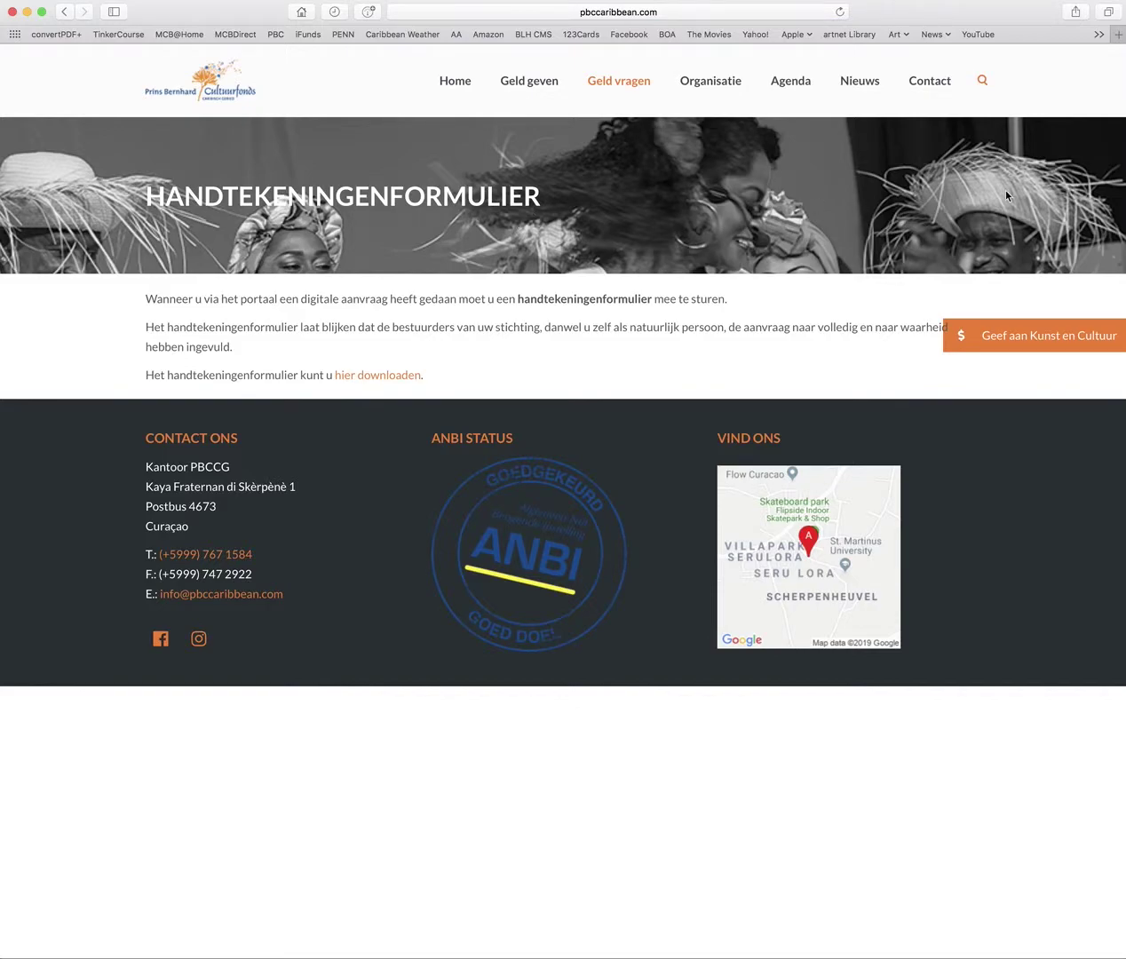
{"action": "left_click", "coordinate": [368, 373]}
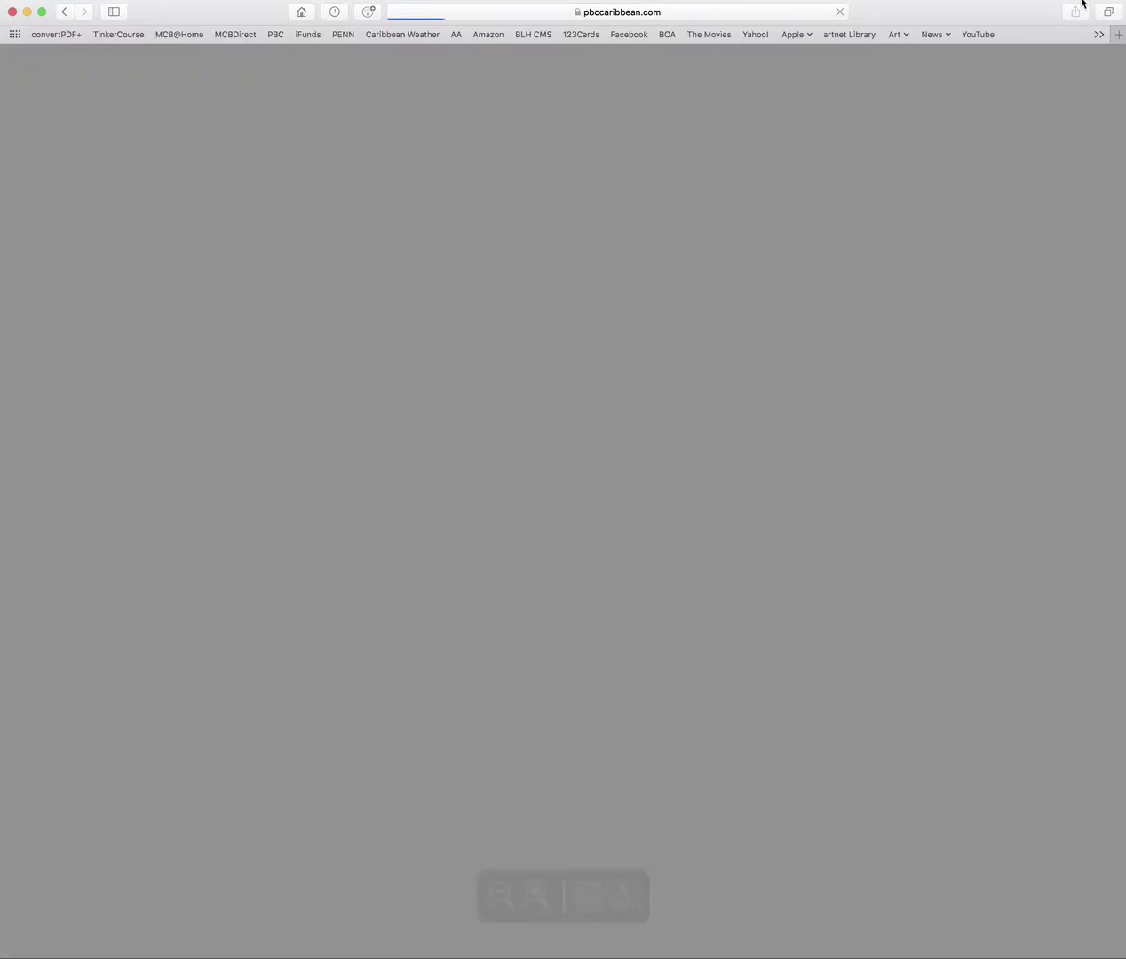
Read the signature form top to bottom, then return to the PBCCG home page
{"action": "scroll", "coordinate": [643, 433], "scroll_direction": "down", "scroll_amount": 2}
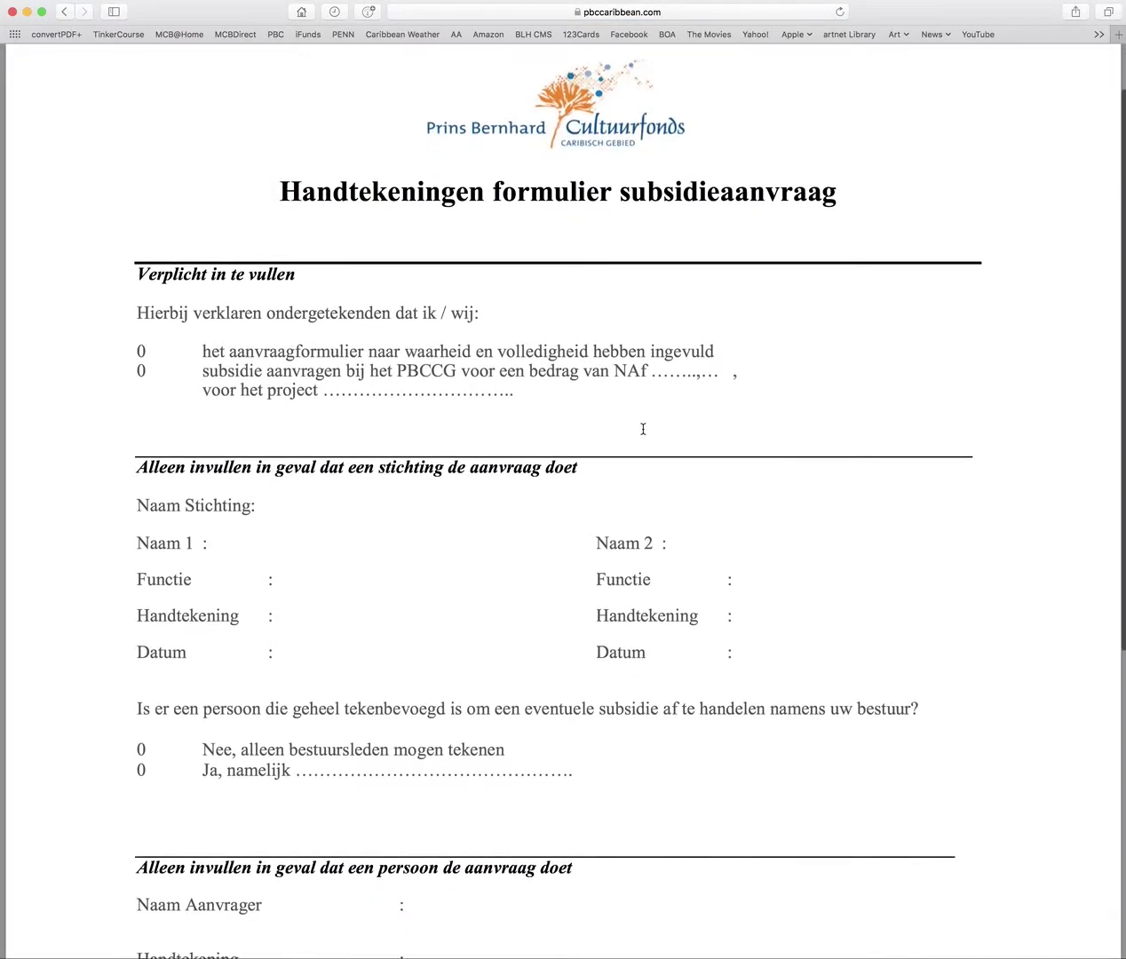
{"action": "scroll", "coordinate": [643, 428], "scroll_direction": "down", "scroll_amount": 10}
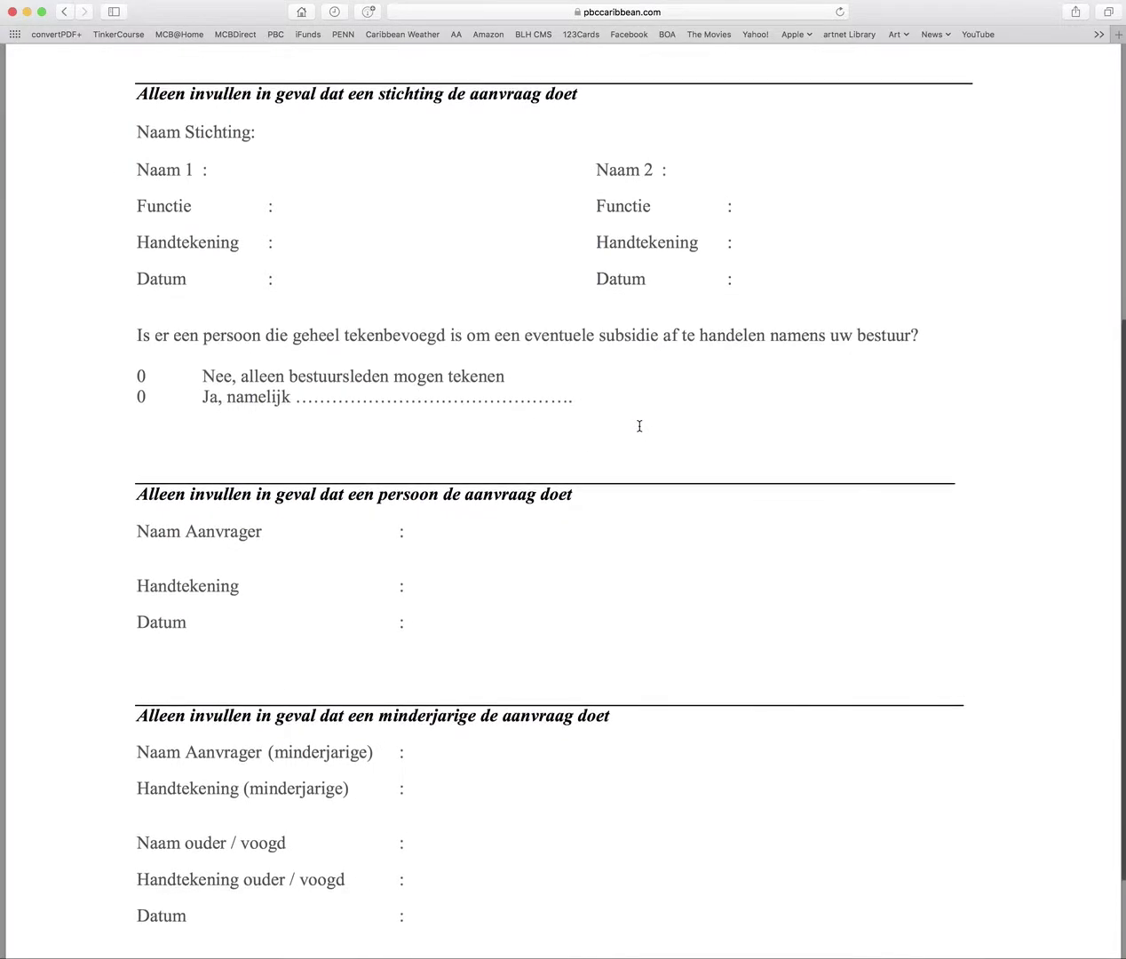
{"action": "scroll", "coordinate": [640, 427], "scroll_direction": "down", "scroll_amount": 3}
{"action": "scroll", "coordinate": [639, 426], "scroll_direction": "up", "scroll_amount": 2}
{"action": "scroll", "coordinate": [640, 426], "scroll_direction": "up", "scroll_amount": 5}
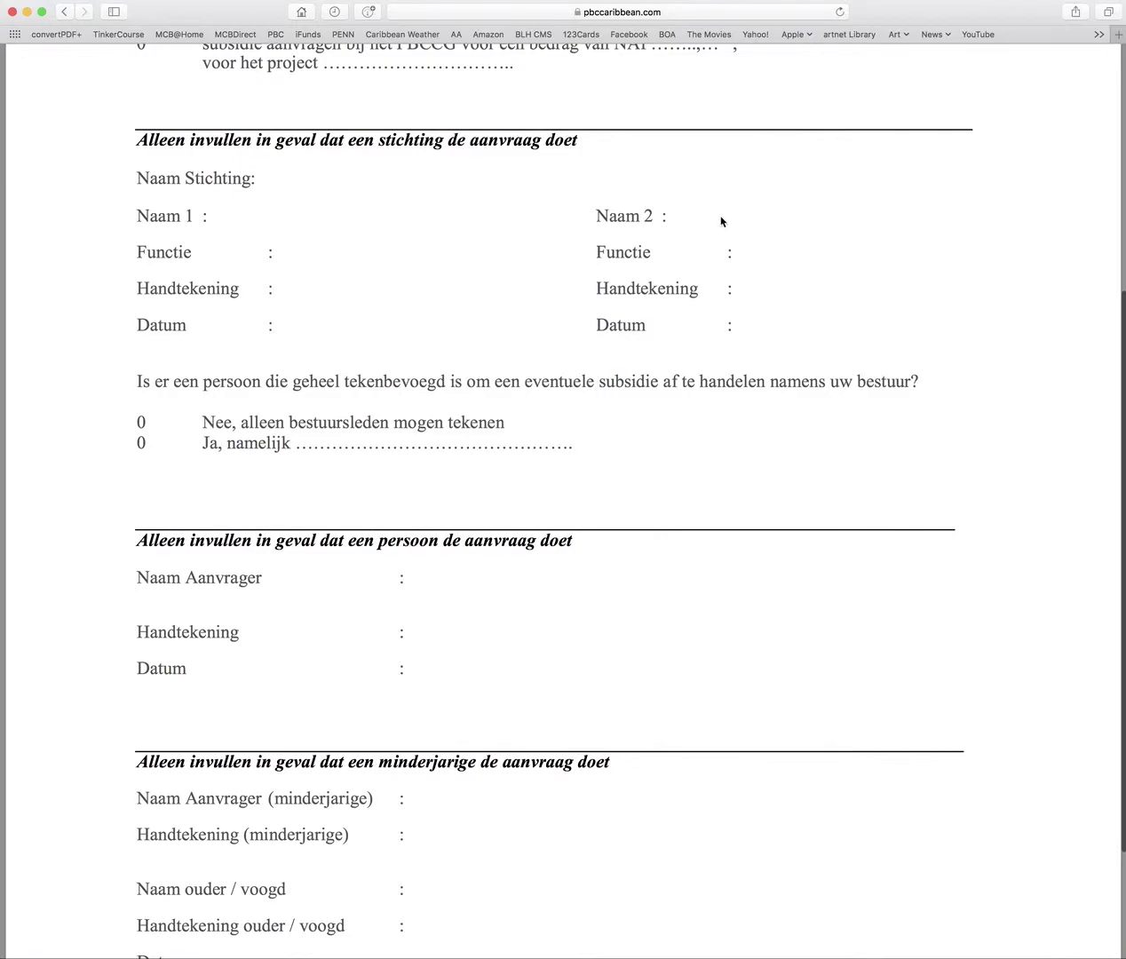
{"action": "scroll", "coordinate": [716, 231], "scroll_direction": "up", "scroll_amount": 1}
{"action": "scroll", "coordinate": [711, 233], "scroll_direction": "down", "scroll_amount": 7}
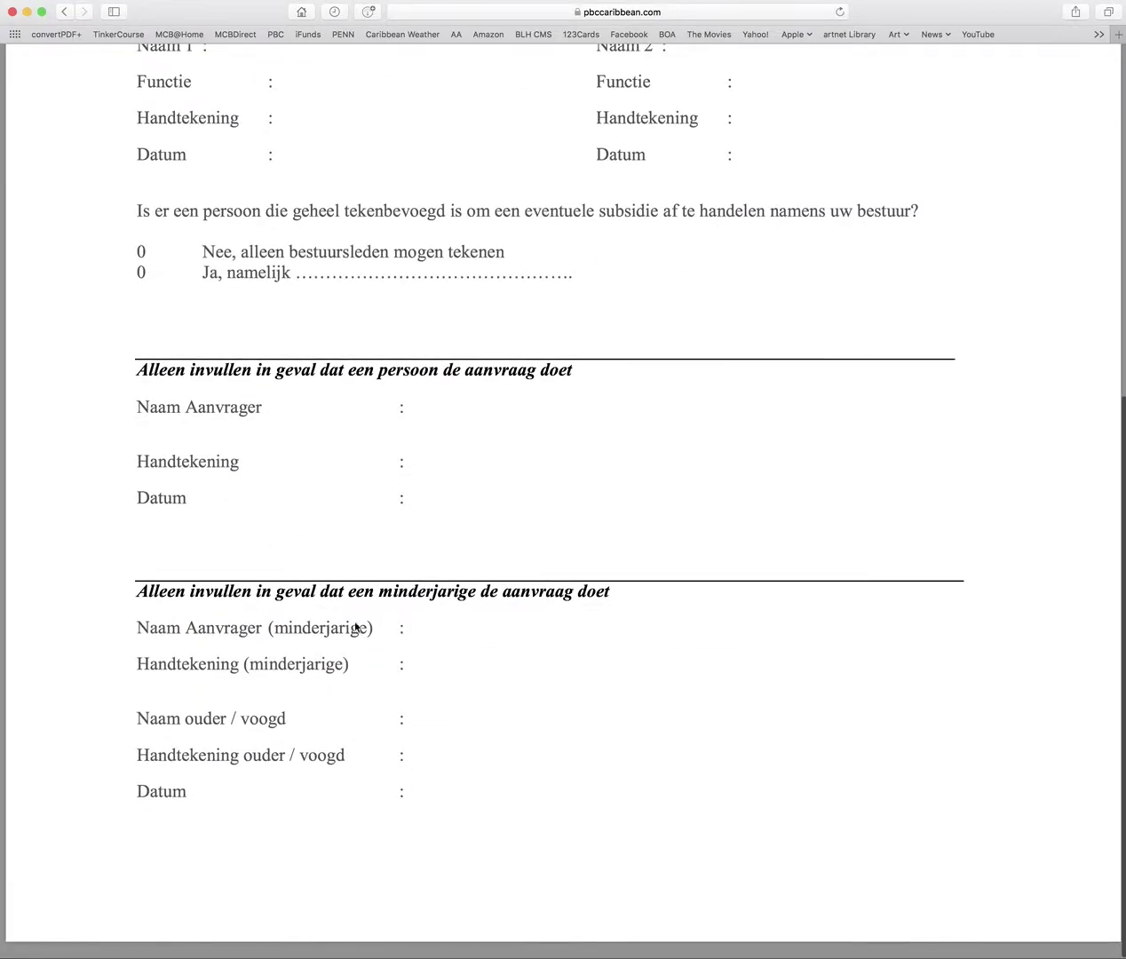
{"action": "scroll", "coordinate": [537, 369], "scroll_direction": "up", "scroll_amount": 5}
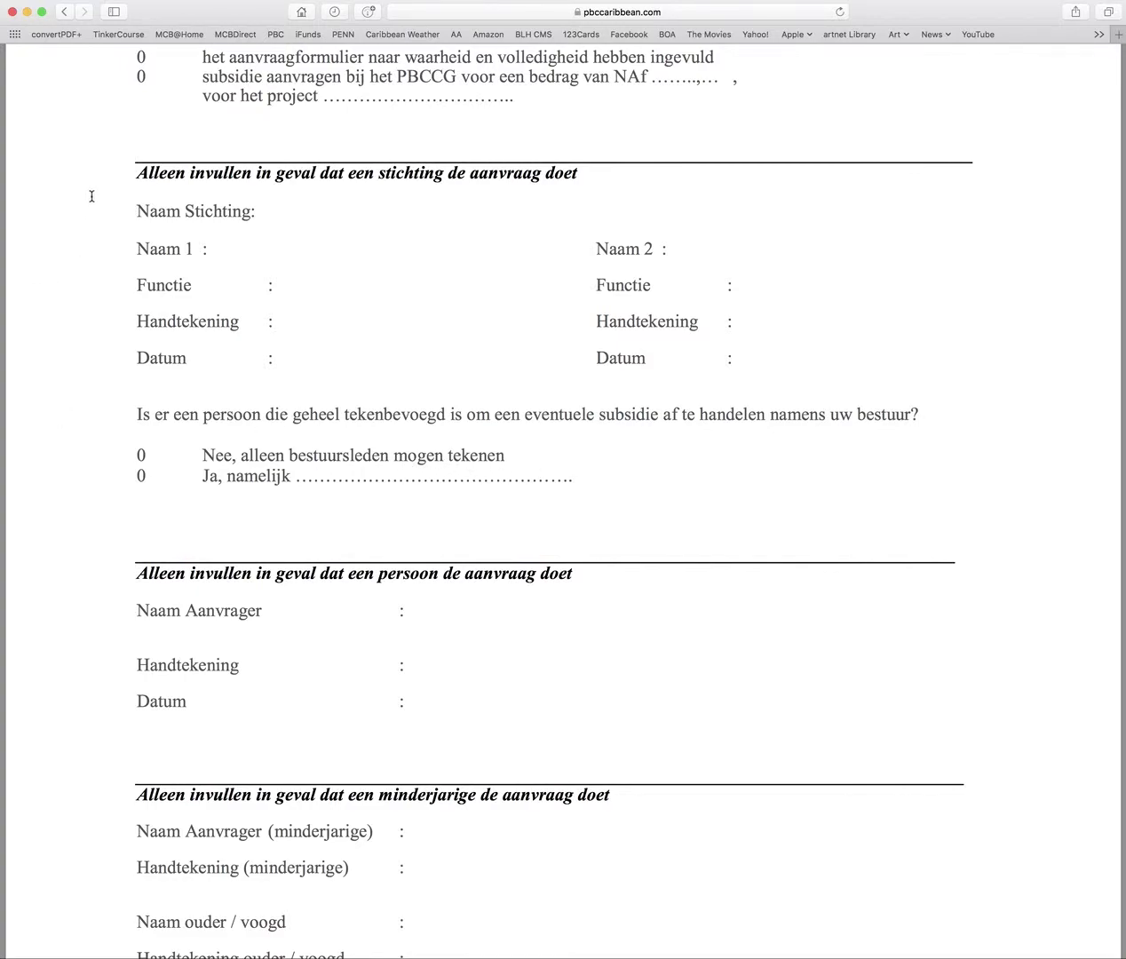
{"action": "scroll", "coordinate": [354, 463], "scroll_direction": "down", "scroll_amount": 5}
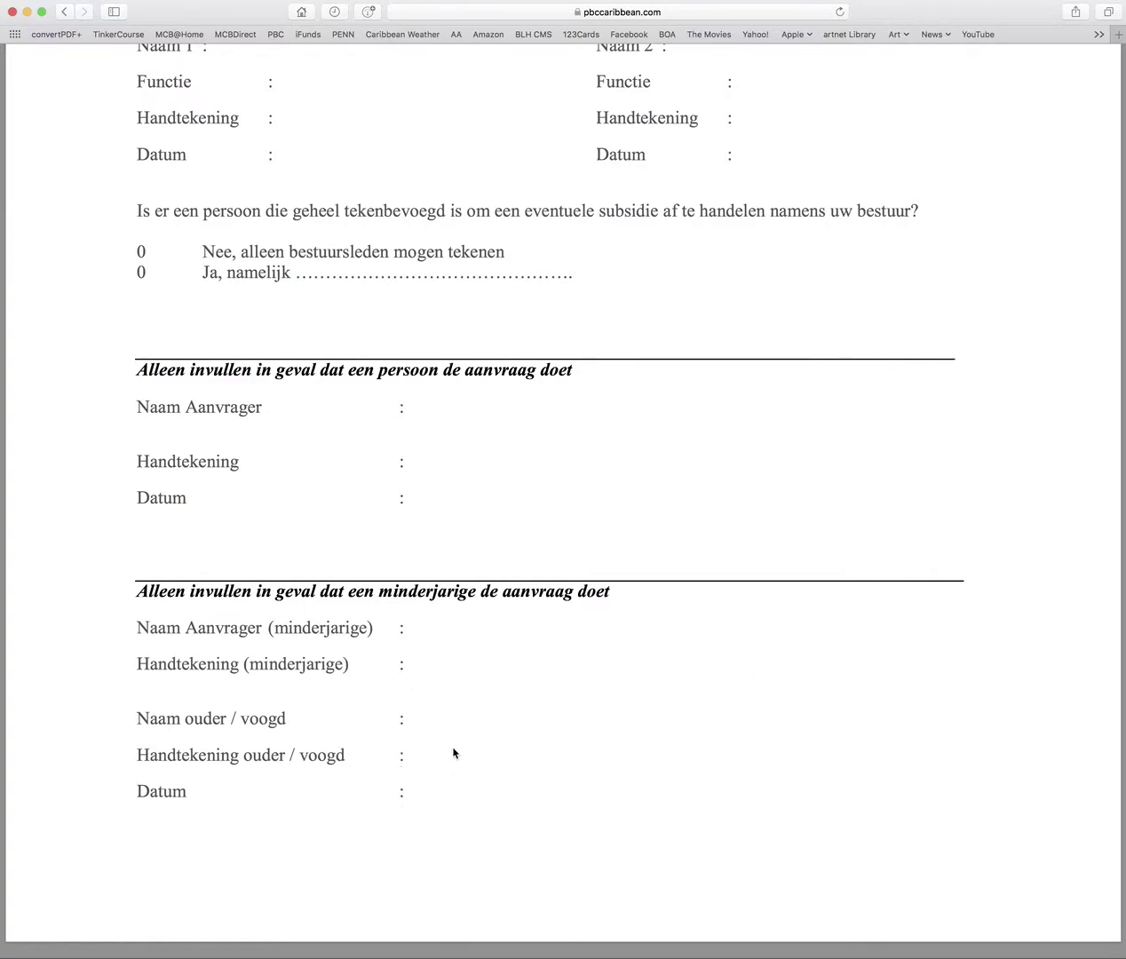
{"action": "scroll", "coordinate": [447, 742], "scroll_direction": "up", "scroll_amount": 10}
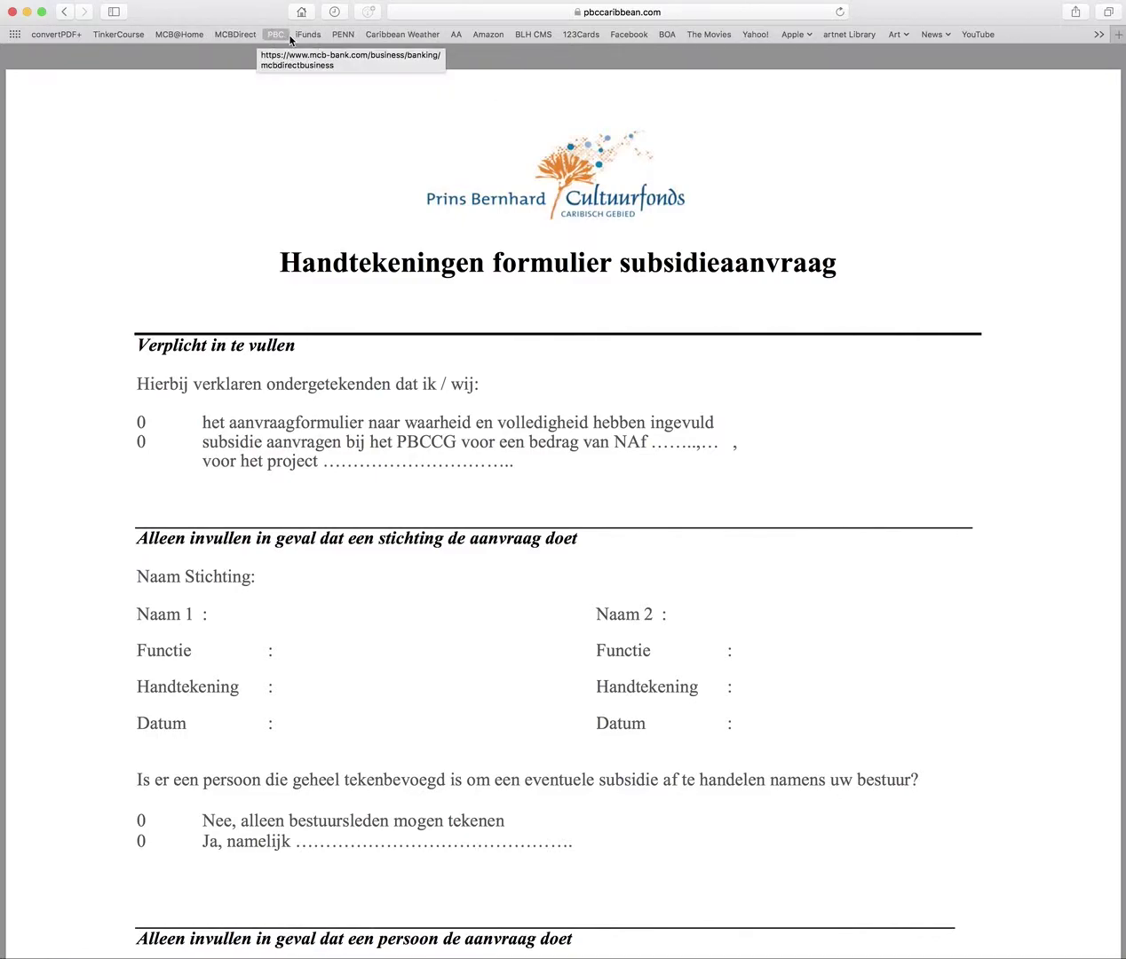
{"action": "left_click", "coordinate": [277, 36]}
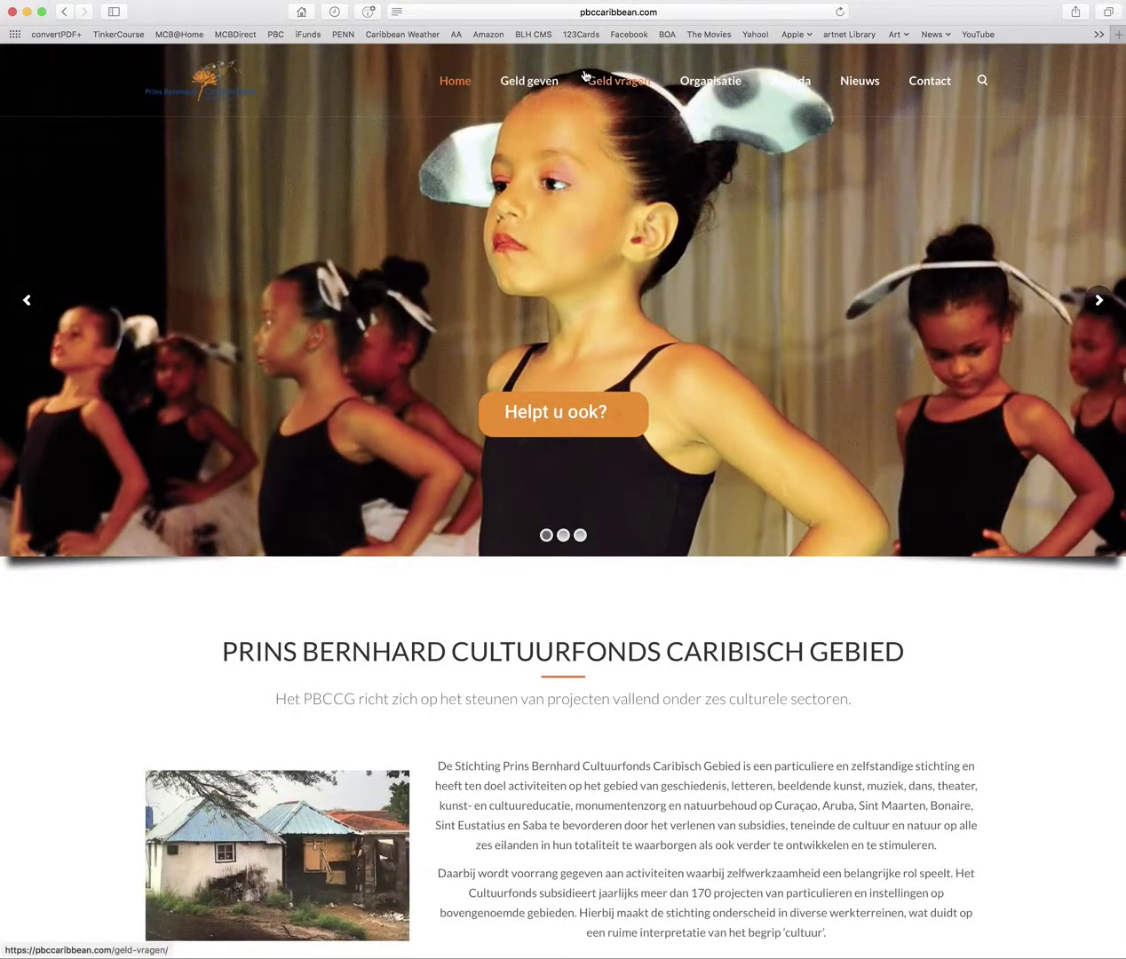
Submit the unsent Test project application with Opslaan & verzenden, then check its messages for the receipt confirmation
{"action": "mouse_move", "coordinate": [585, 79]}
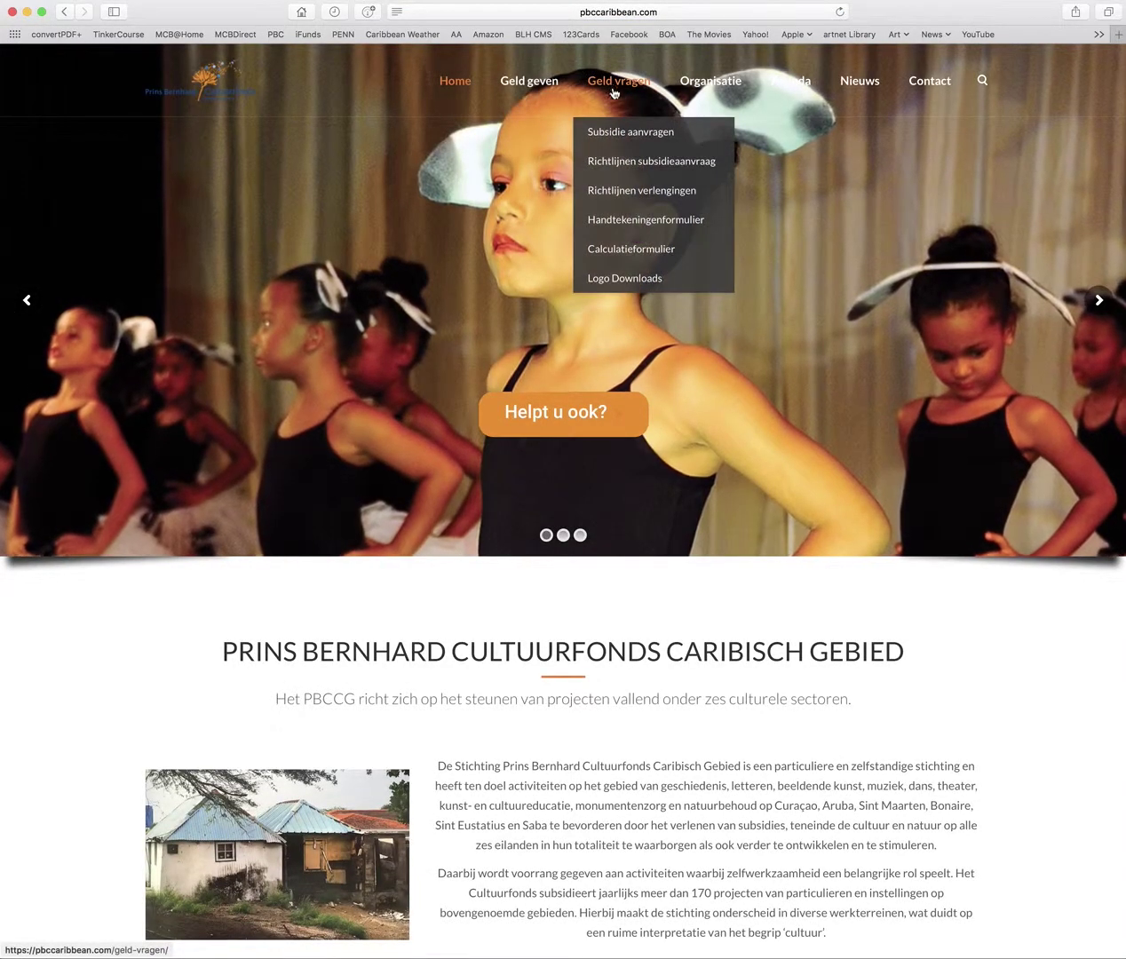
{"action": "left_click", "coordinate": [619, 133]}
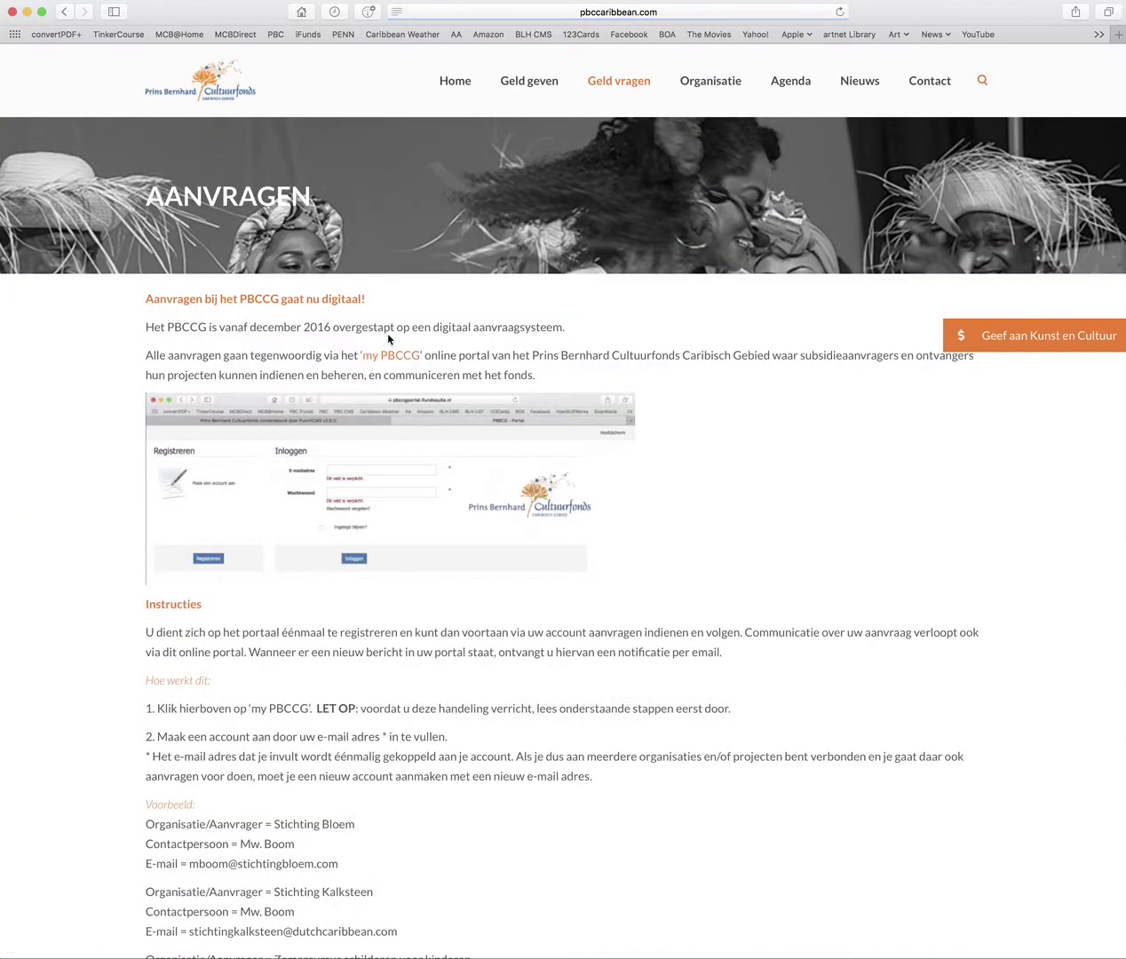
{"action": "left_click", "coordinate": [399, 357]}
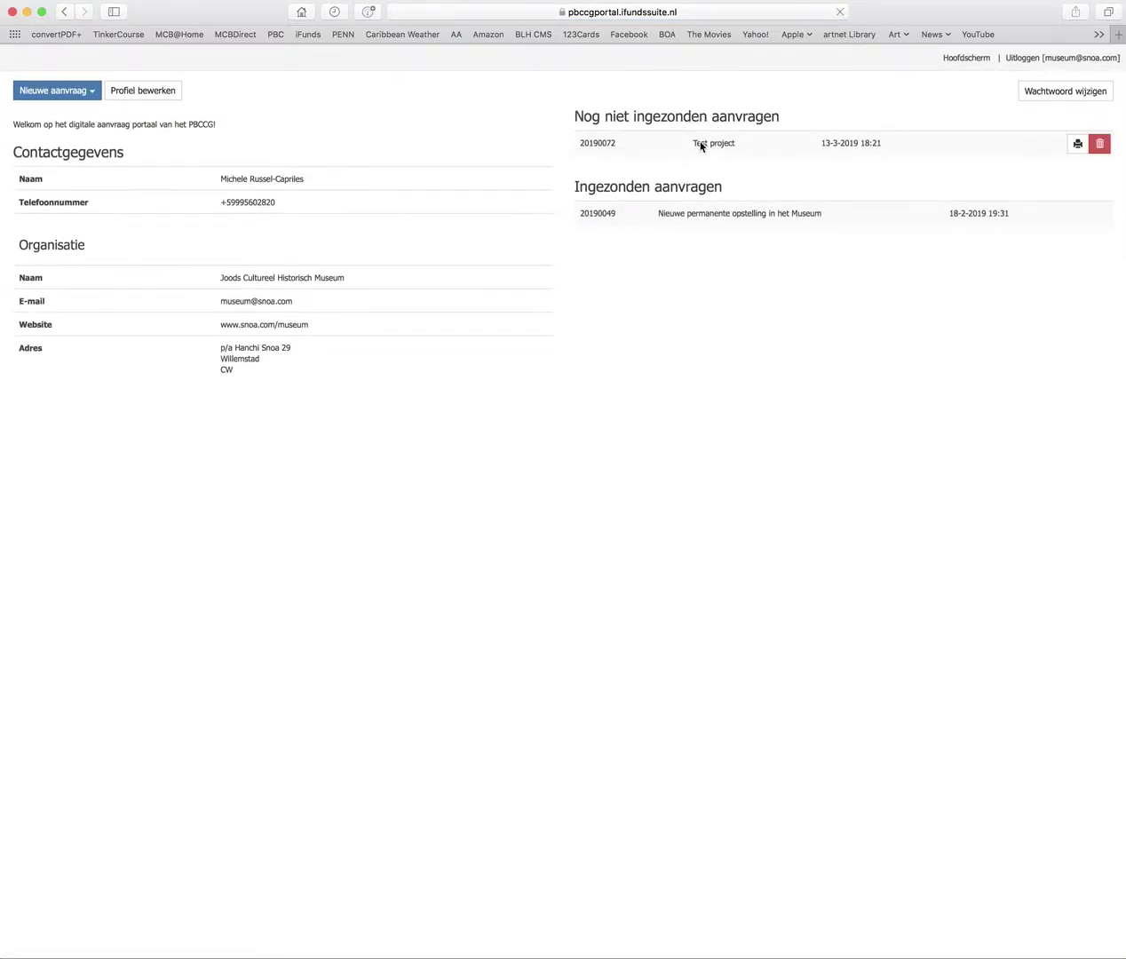
{"action": "left_click", "coordinate": [701, 144]}
{"action": "scroll", "coordinate": [745, 252], "scroll_direction": "down", "scroll_amount": 20}
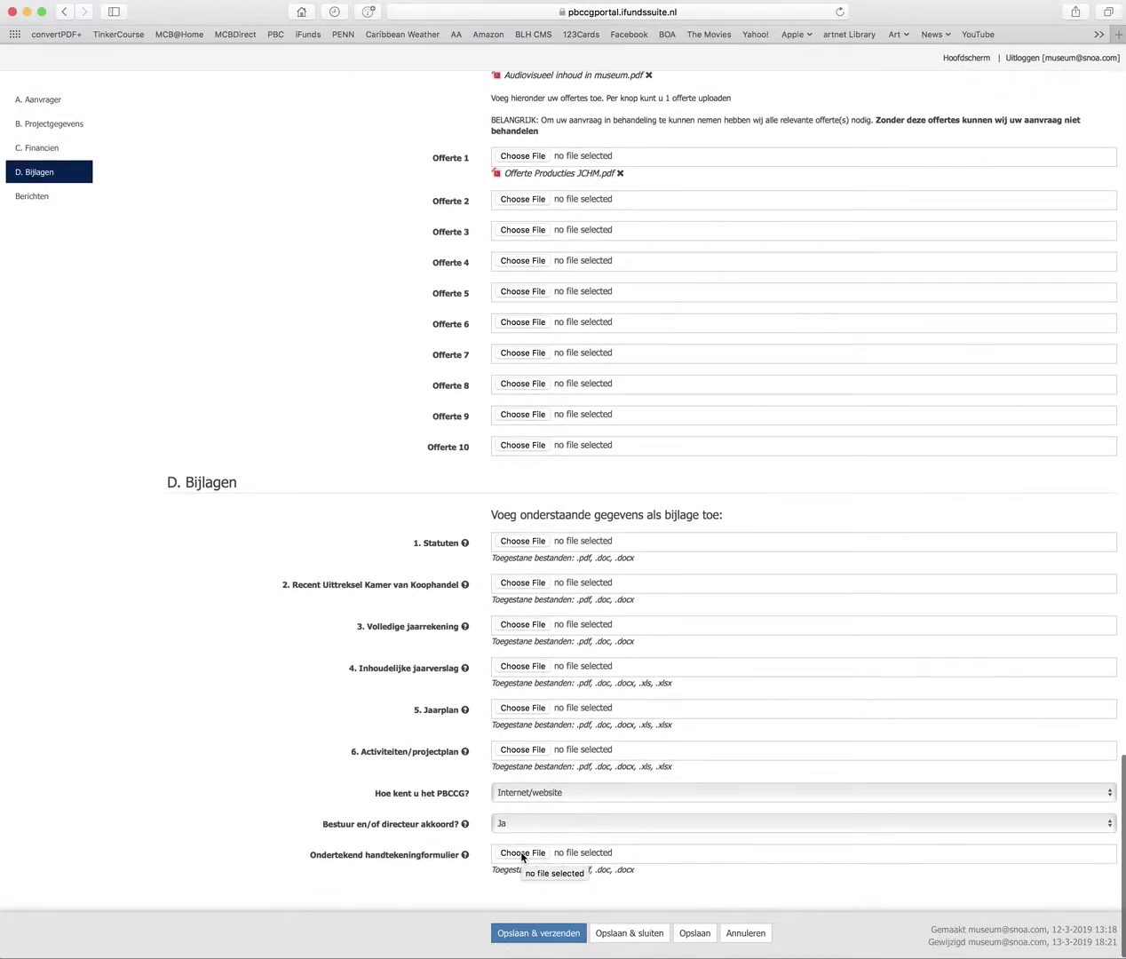
{"action": "left_click", "coordinate": [525, 936]}
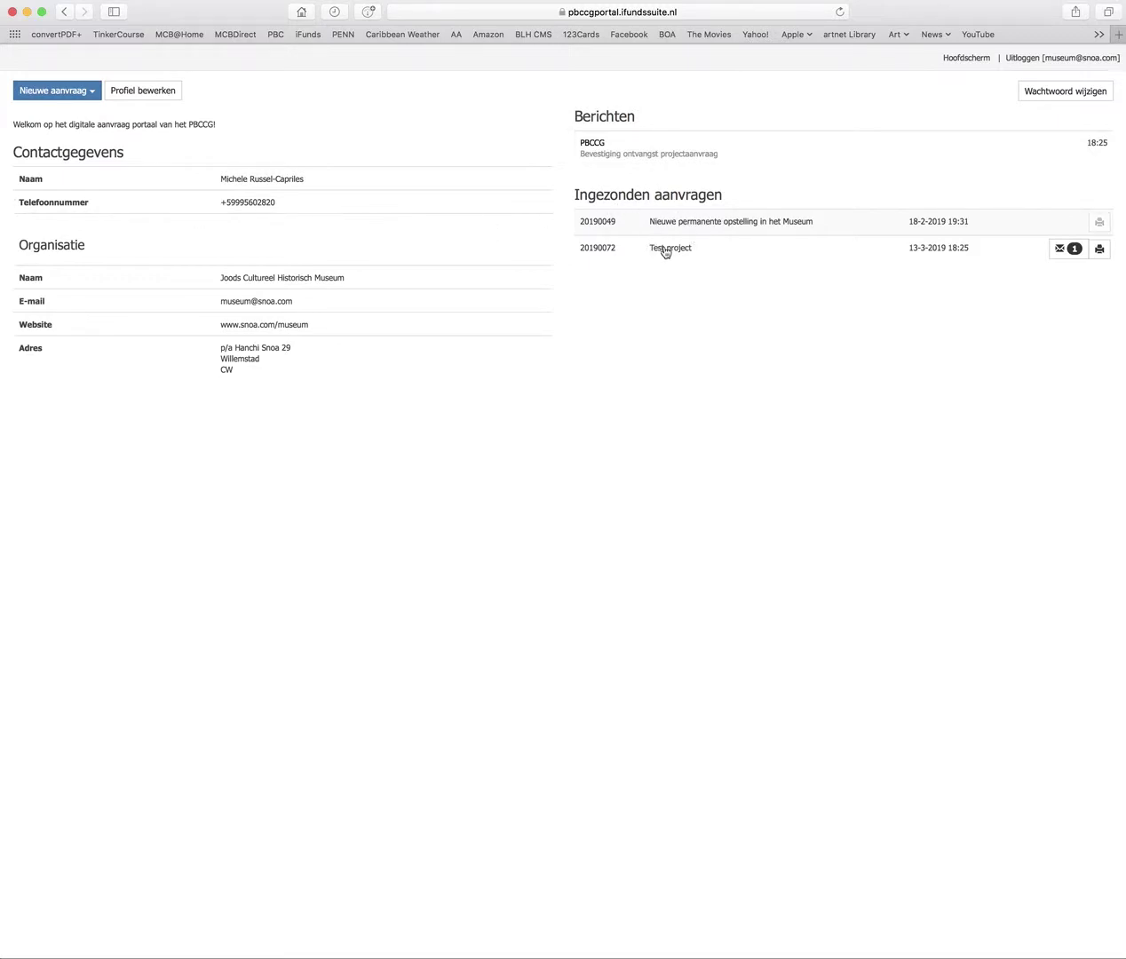
{"action": "left_click", "coordinate": [1070, 249]}
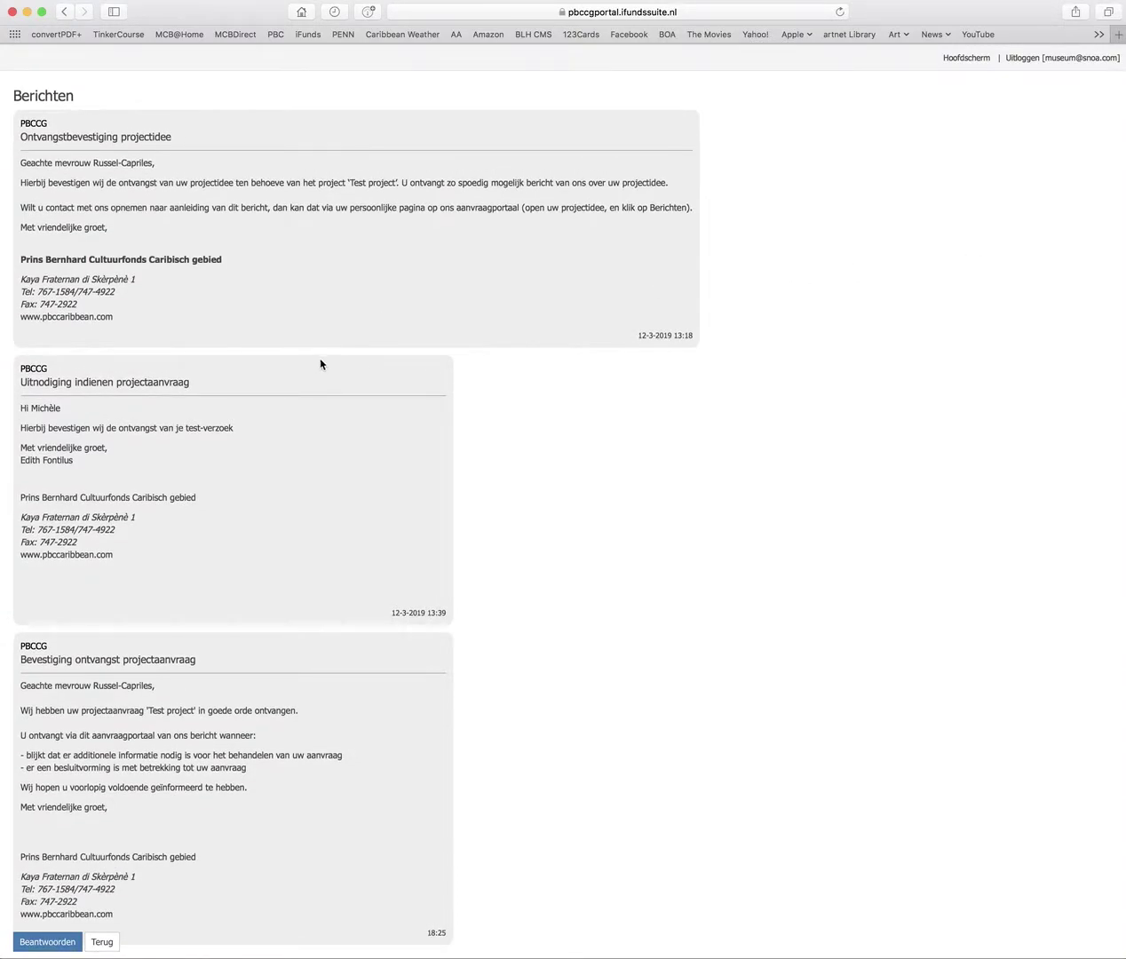
Reply to PBCCG with subject 'offertes' and a message saying the last quote was missing
{"action": "left_click", "coordinate": [59, 946]}
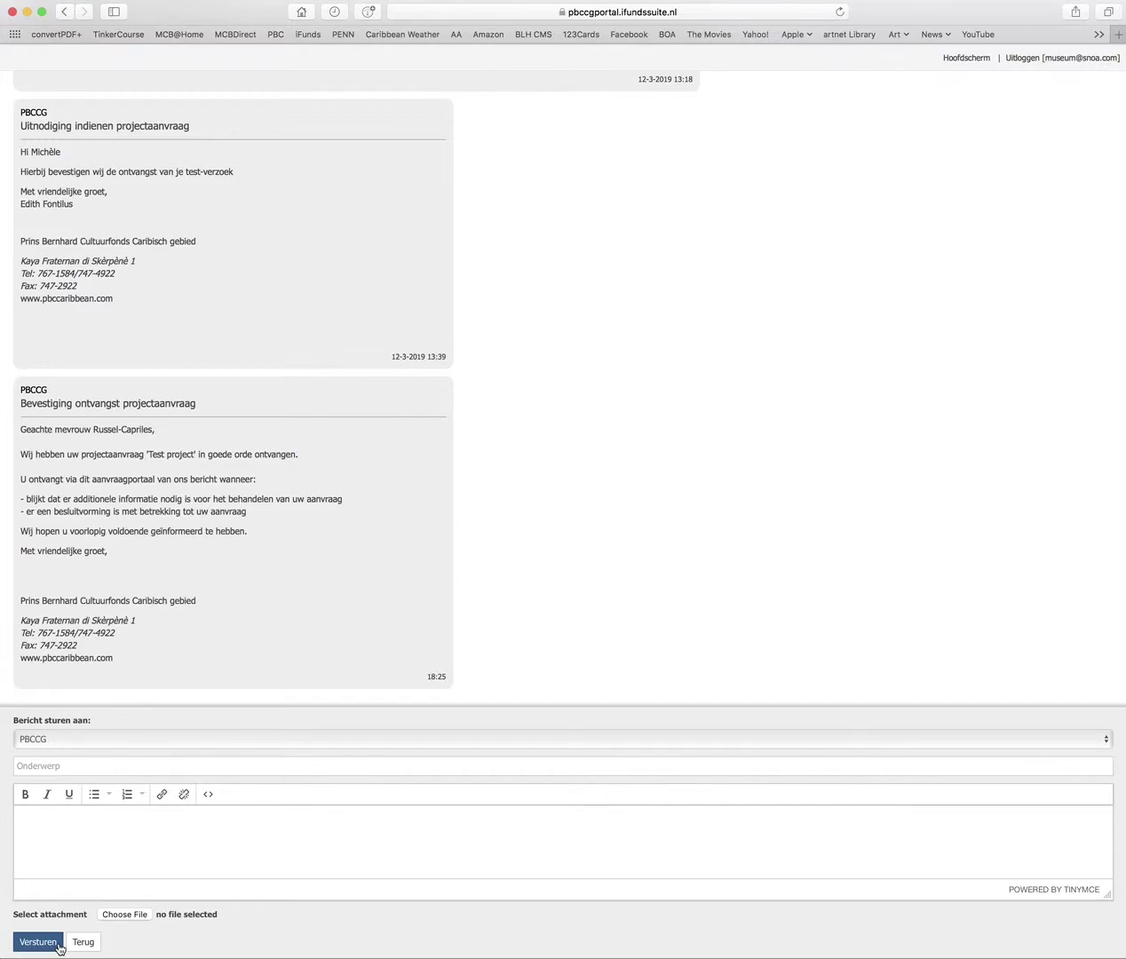
{"action": "left_click", "coordinate": [34, 765]}
{"action": "type", "text": "offertes"}
{"action": "left_click", "coordinate": [49, 816]}
{"action": "type", "text": "here I send "}
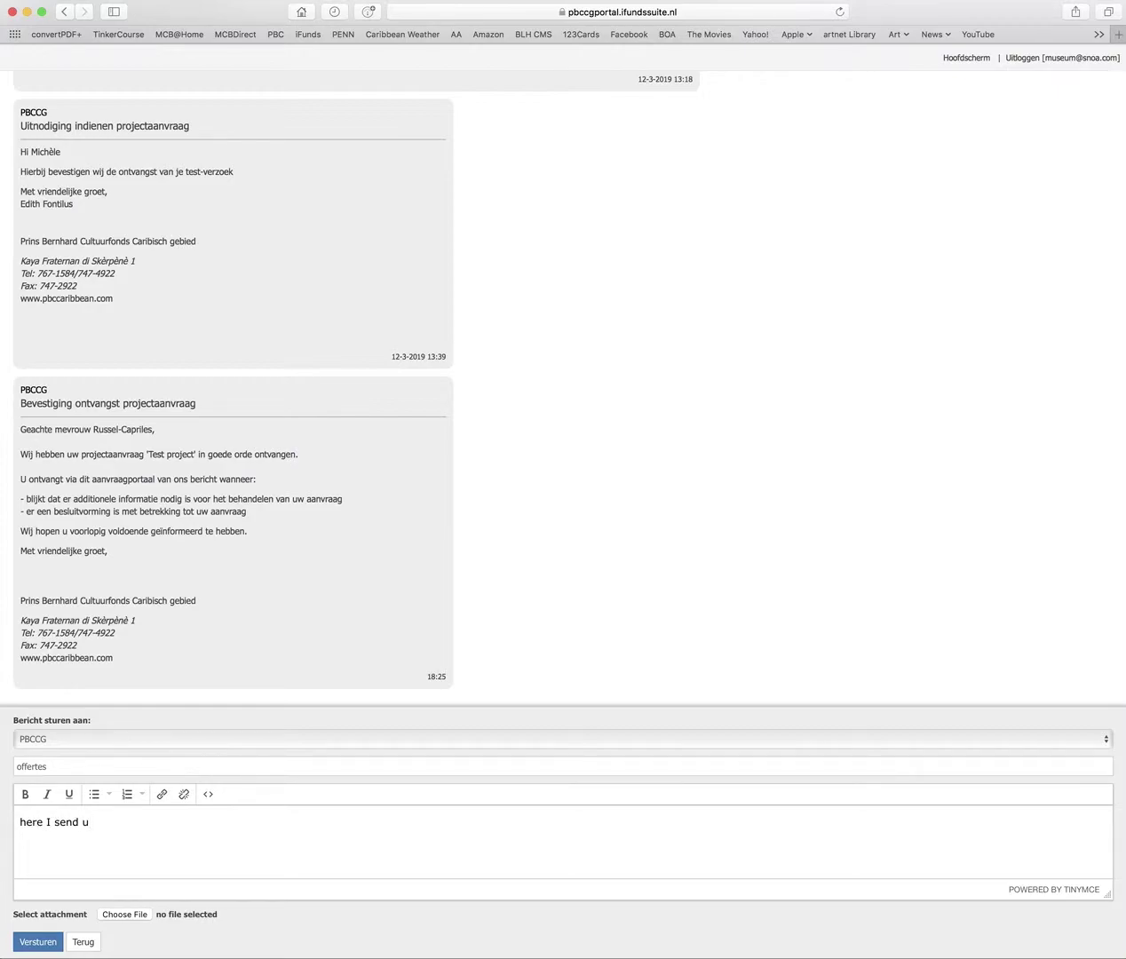
{"action": "type", "text": "you the last offerte that was missing"}
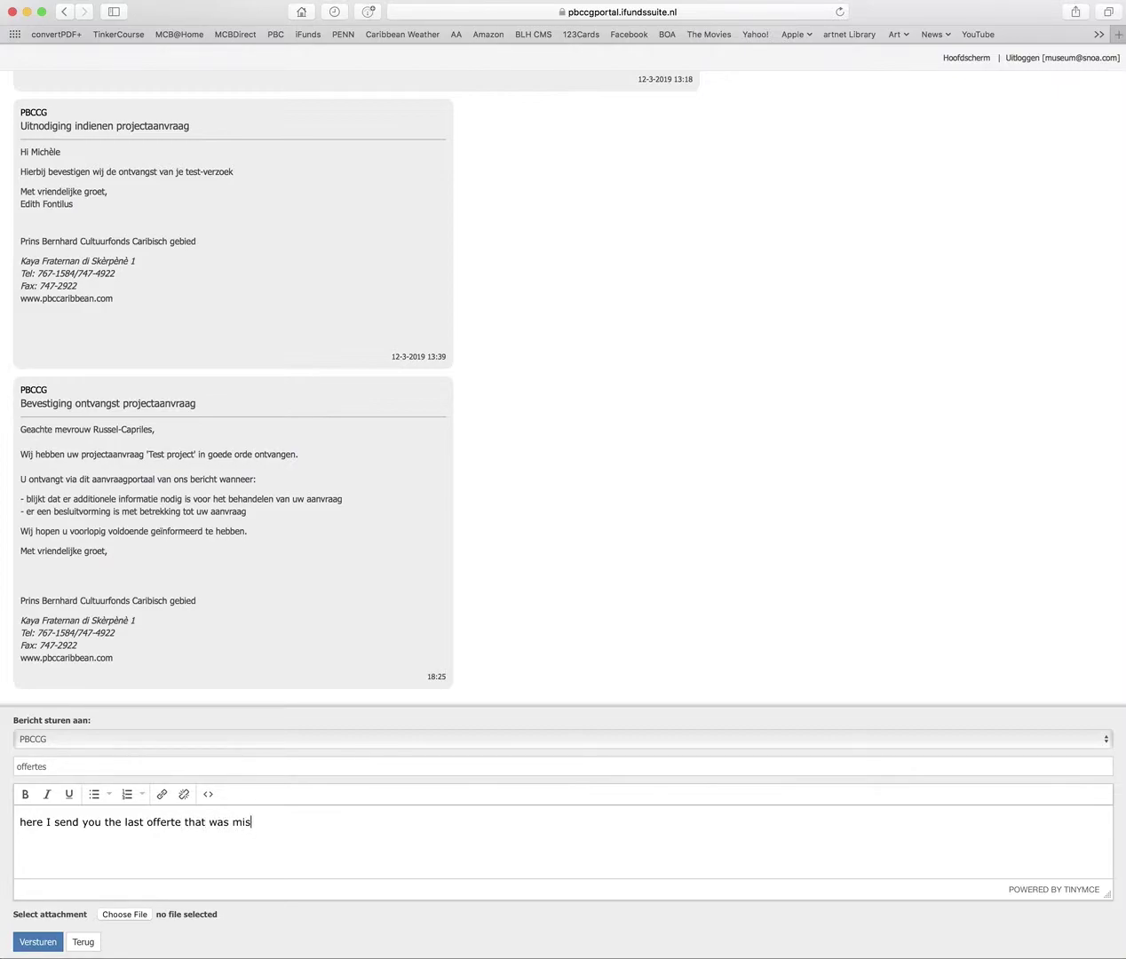
Attach Shoah Offerte.pdf, send the reply, and log out of the portal
{"action": "left_click", "coordinate": [126, 917]}
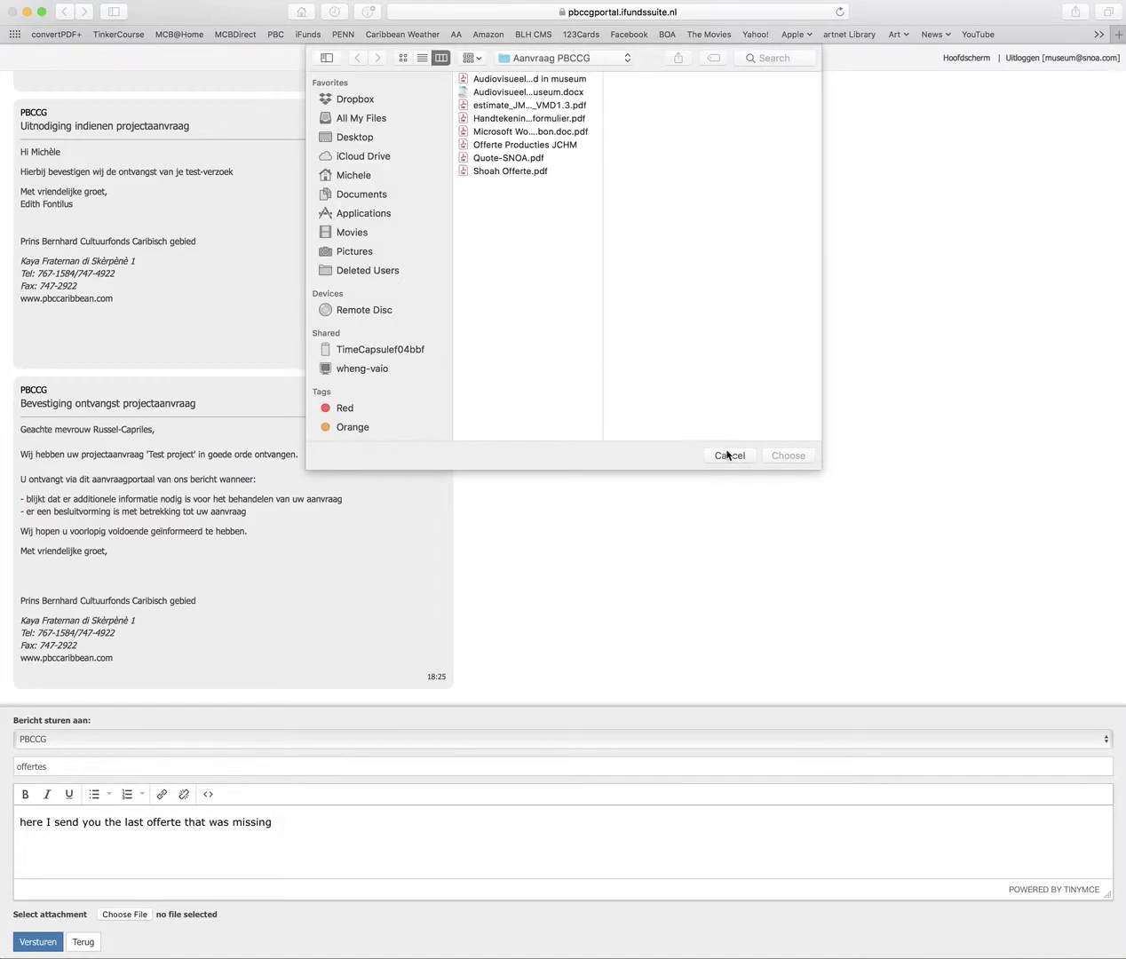
{"action": "left_click", "coordinate": [511, 170]}
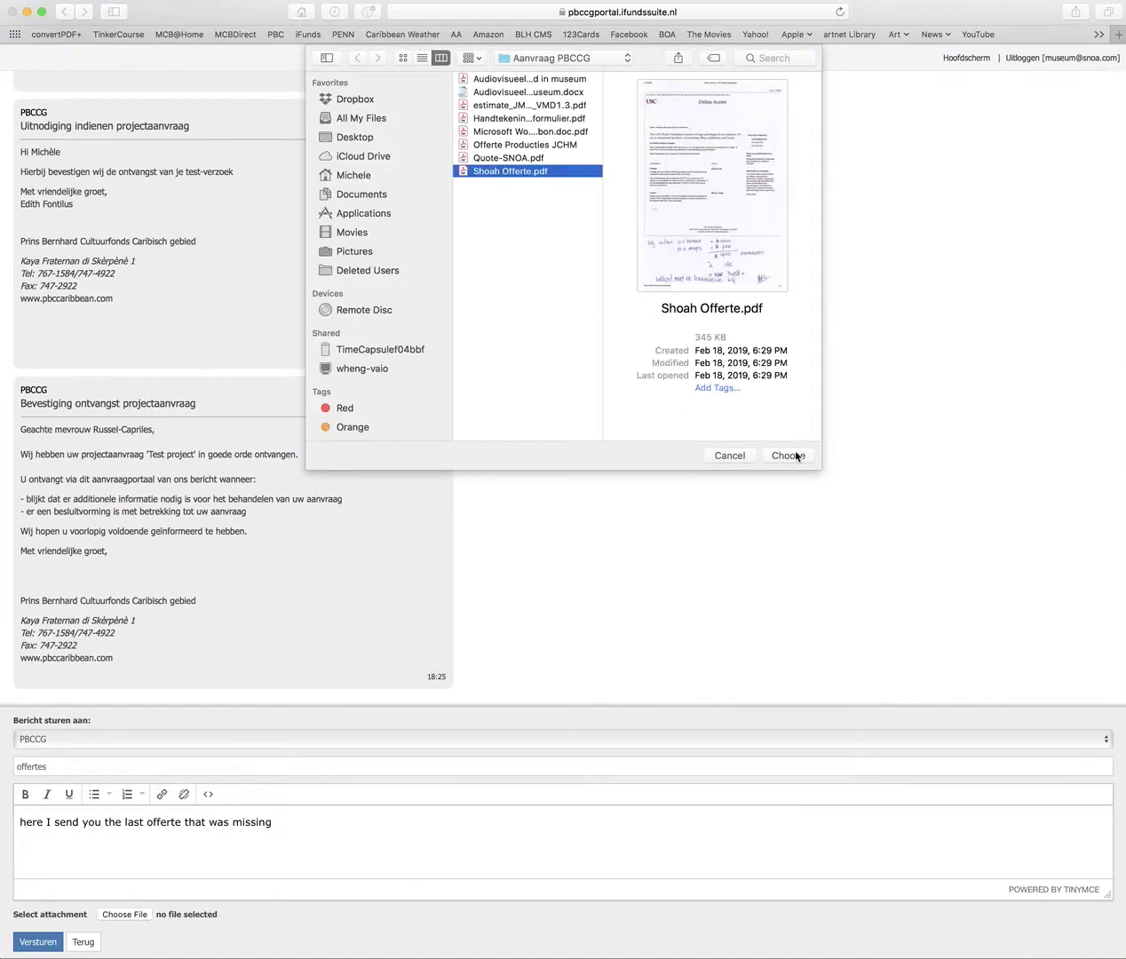
{"action": "left_click", "coordinate": [790, 455]}
{"action": "left_click", "coordinate": [36, 943]}
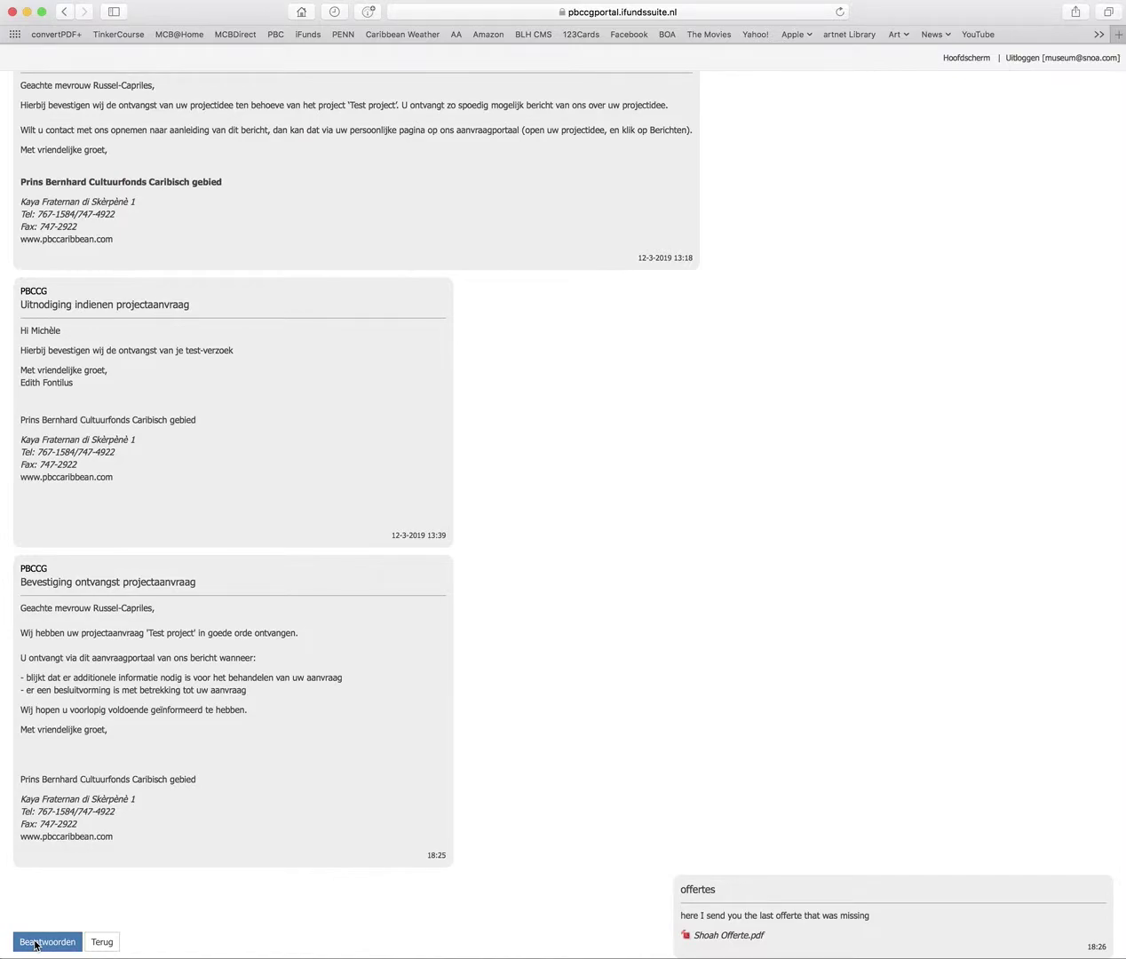
{"action": "left_click", "coordinate": [1023, 59]}
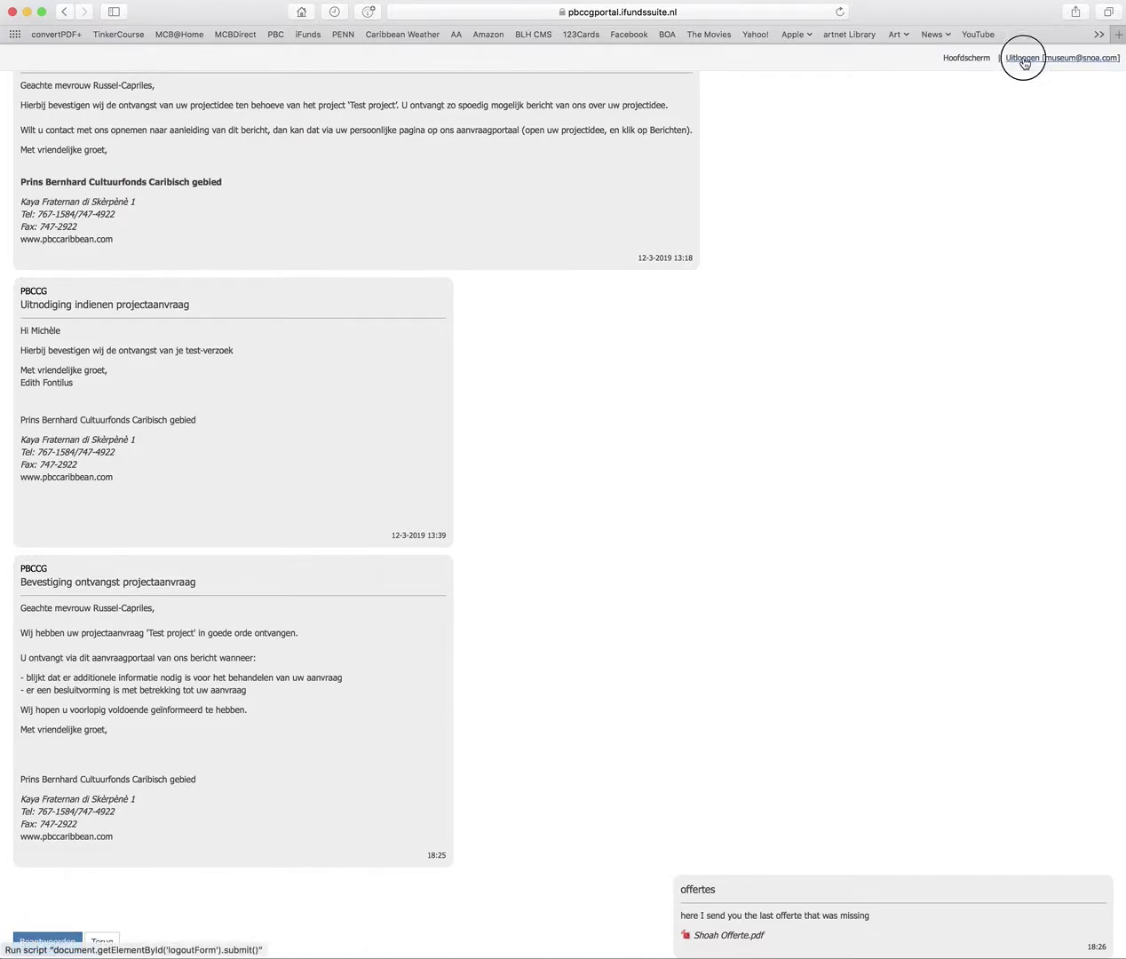
Sign back in with the saved account login and reload the dashboard
{"action": "left_click", "coordinate": [450, 127]}
{"action": "left_click", "coordinate": [471, 149]}
{"action": "left_click", "coordinate": [441, 271]}
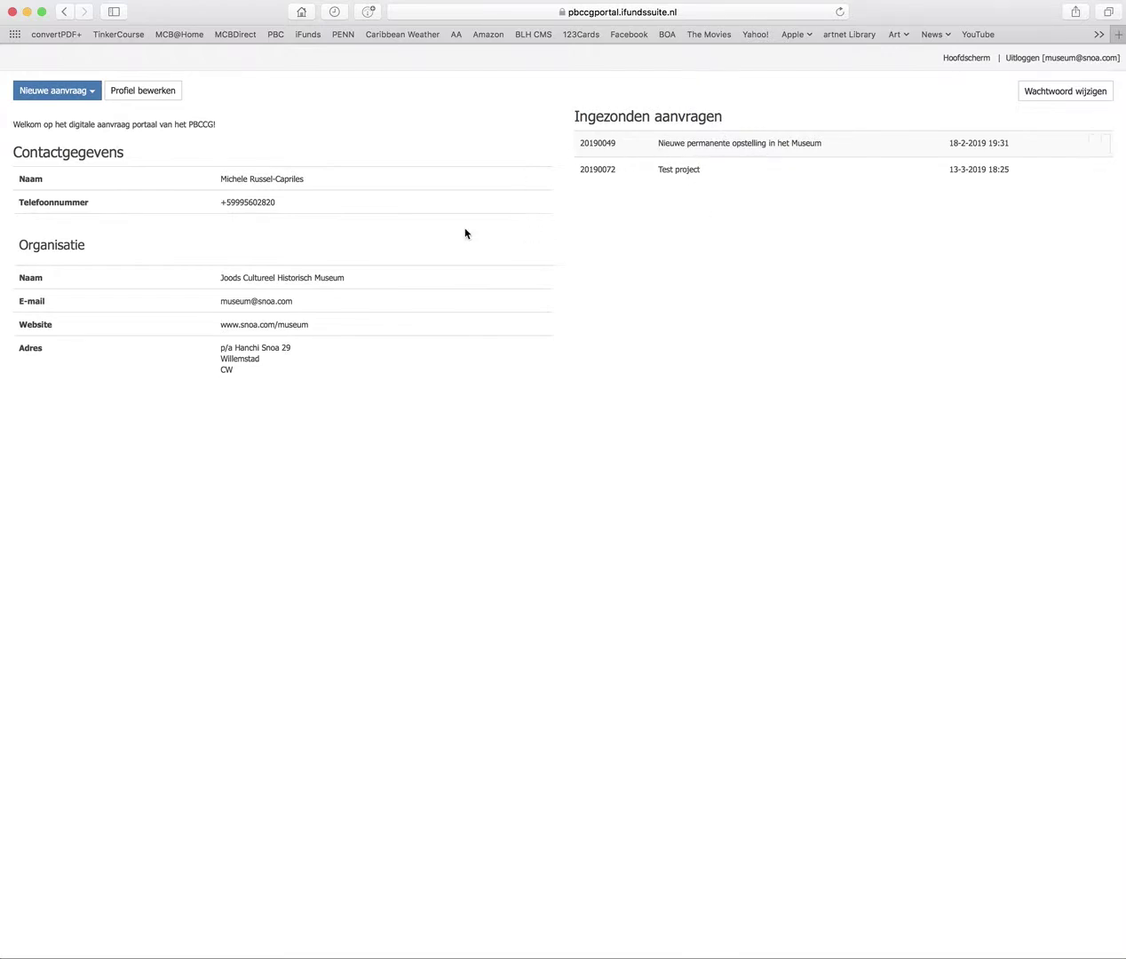
{"action": "left_click", "coordinate": [962, 61]}
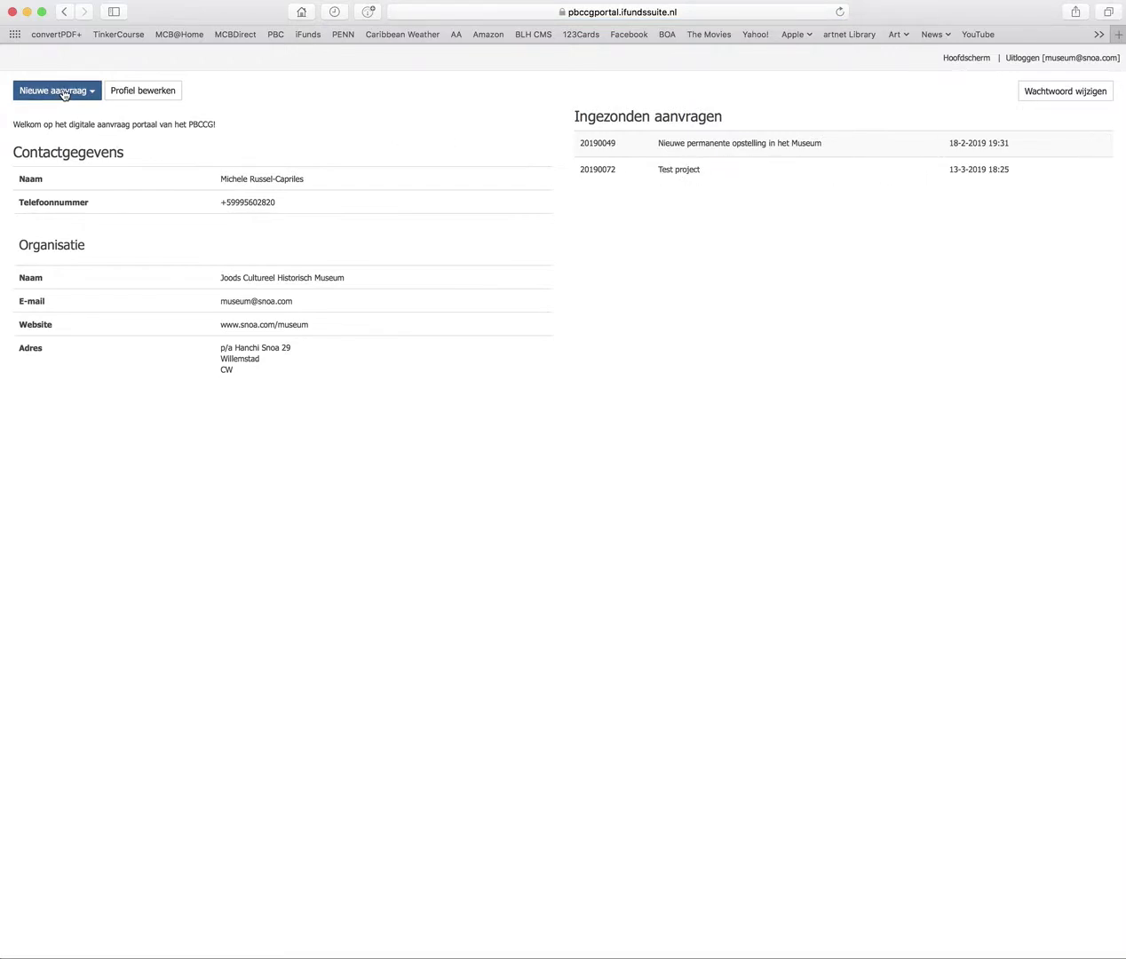
Open the first submitted request, return to the dashboard, then open the Test project application
{"action": "mouse_move", "coordinate": [691, 173]}
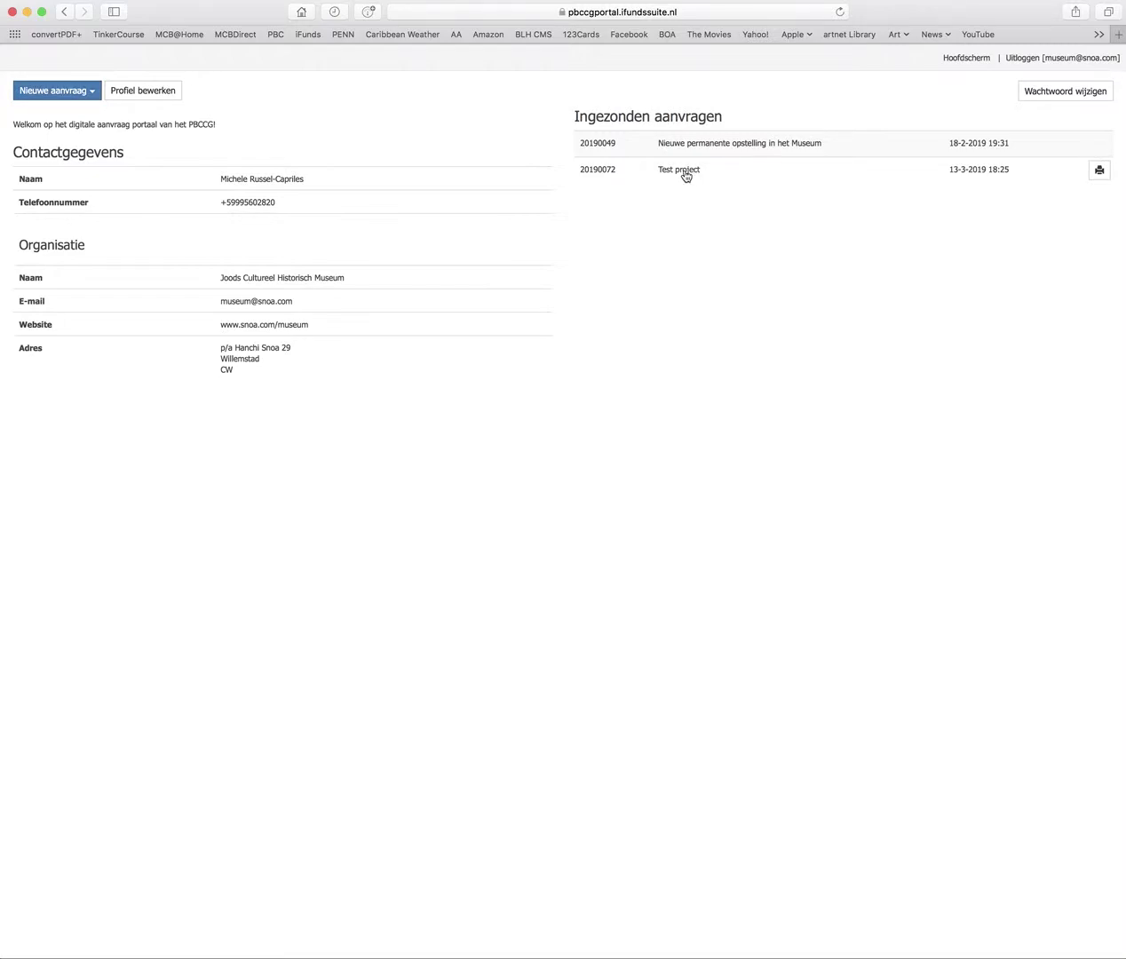
{"action": "left_click", "coordinate": [686, 147]}
{"action": "left_click", "coordinate": [66, 13]}
{"action": "left_click", "coordinate": [687, 171]}
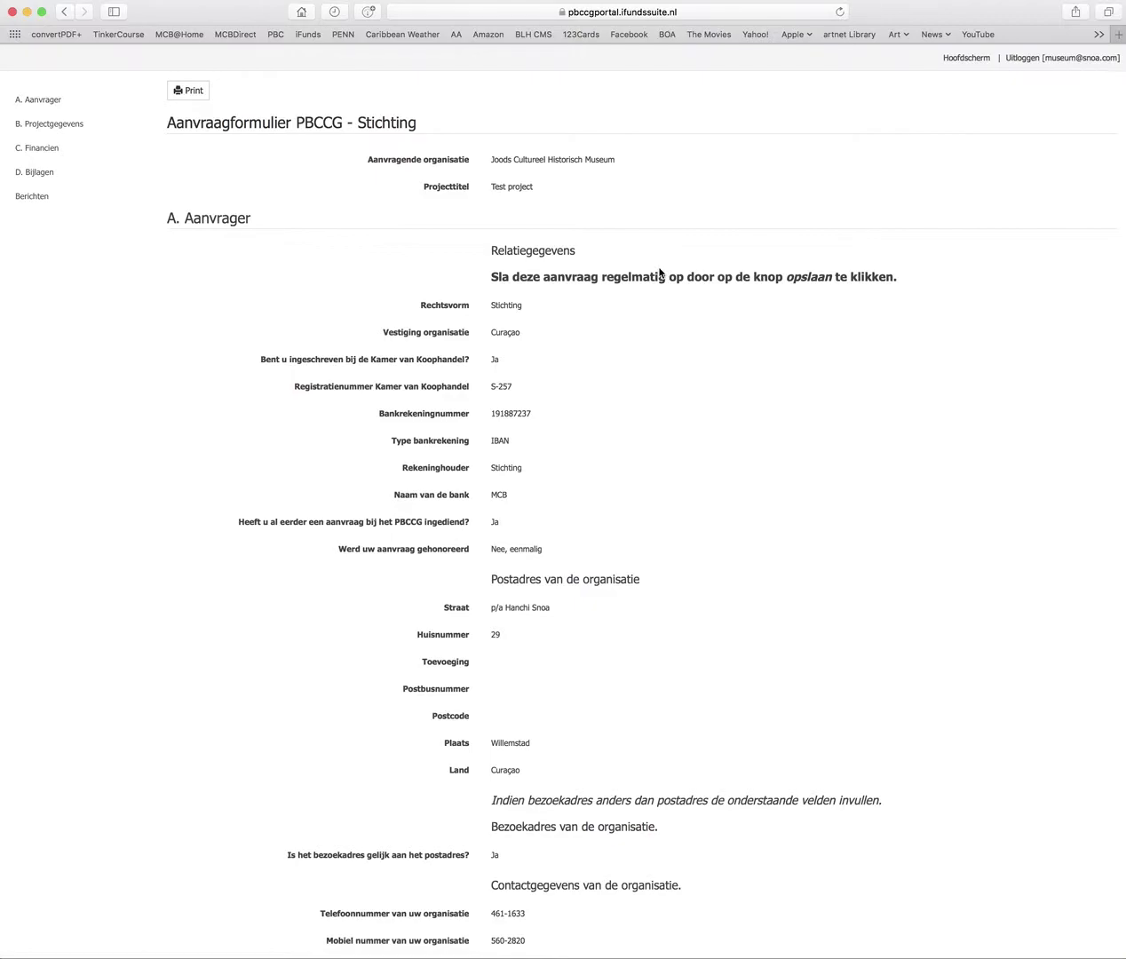
Review sections A and B of the read-only Test project form, then log out
{"action": "scroll", "coordinate": [621, 267], "scroll_direction": "down", "scroll_amount": 5}
{"action": "scroll", "coordinate": [536, 235], "scroll_direction": "up", "scroll_amount": 5}
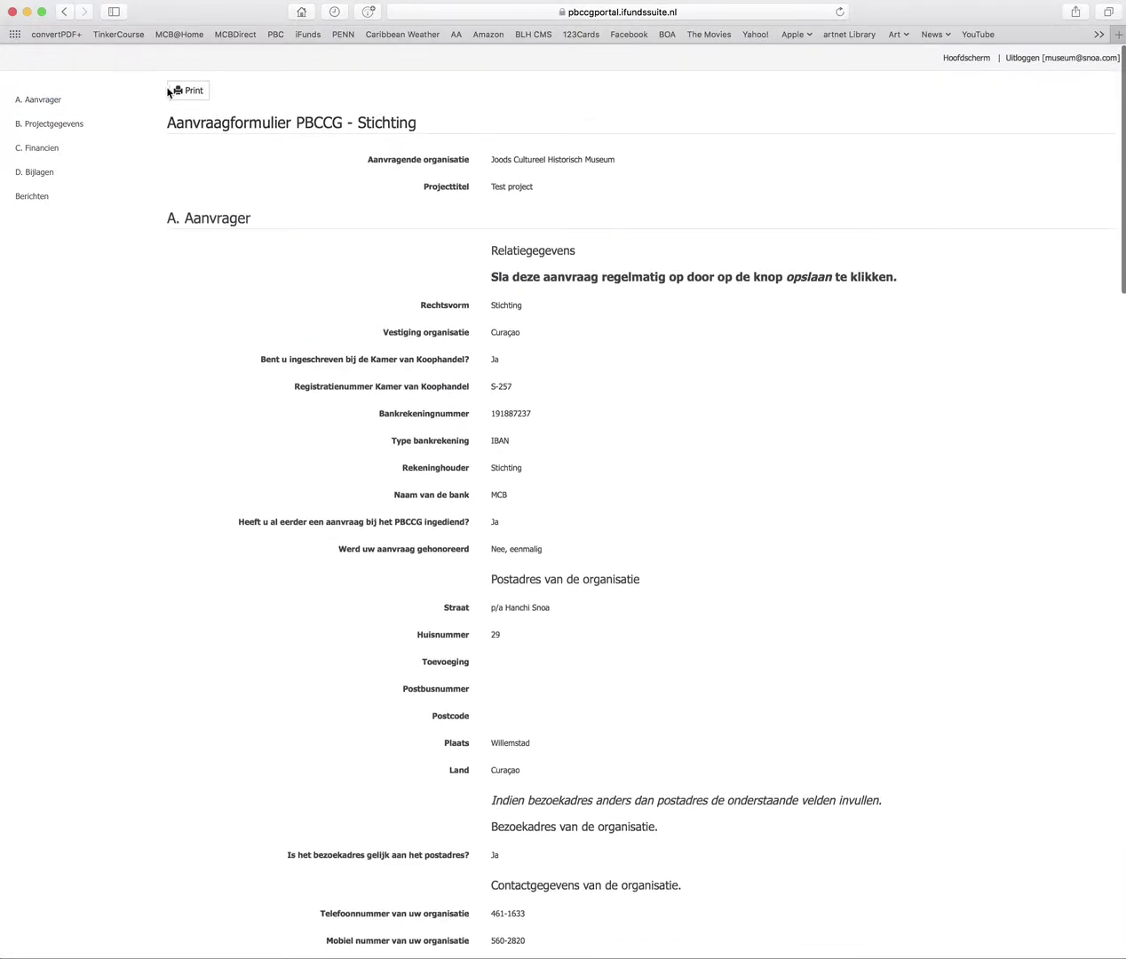
{"action": "scroll", "coordinate": [564, 117], "scroll_direction": "down", "scroll_amount": 20}
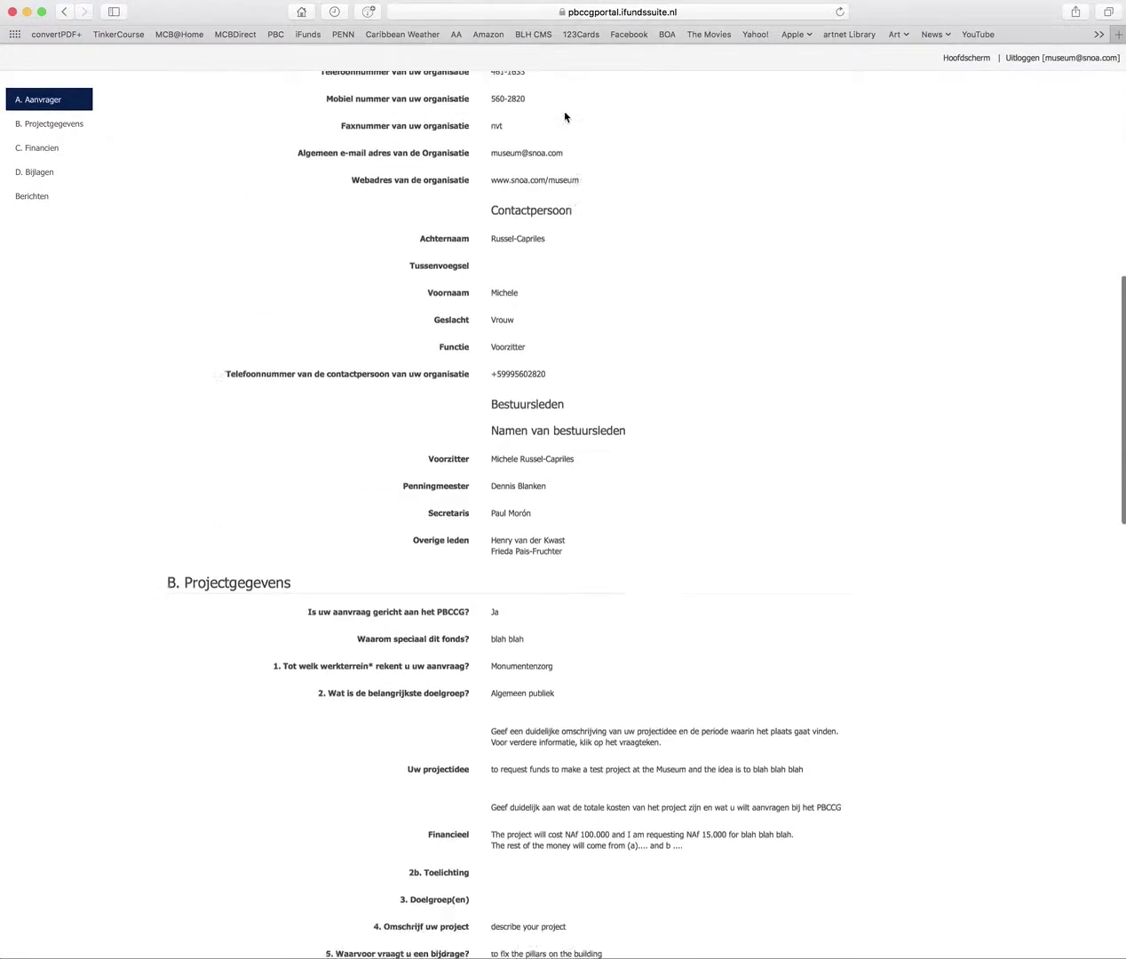
{"action": "scroll", "coordinate": [565, 117], "scroll_direction": "up", "scroll_amount": 10}
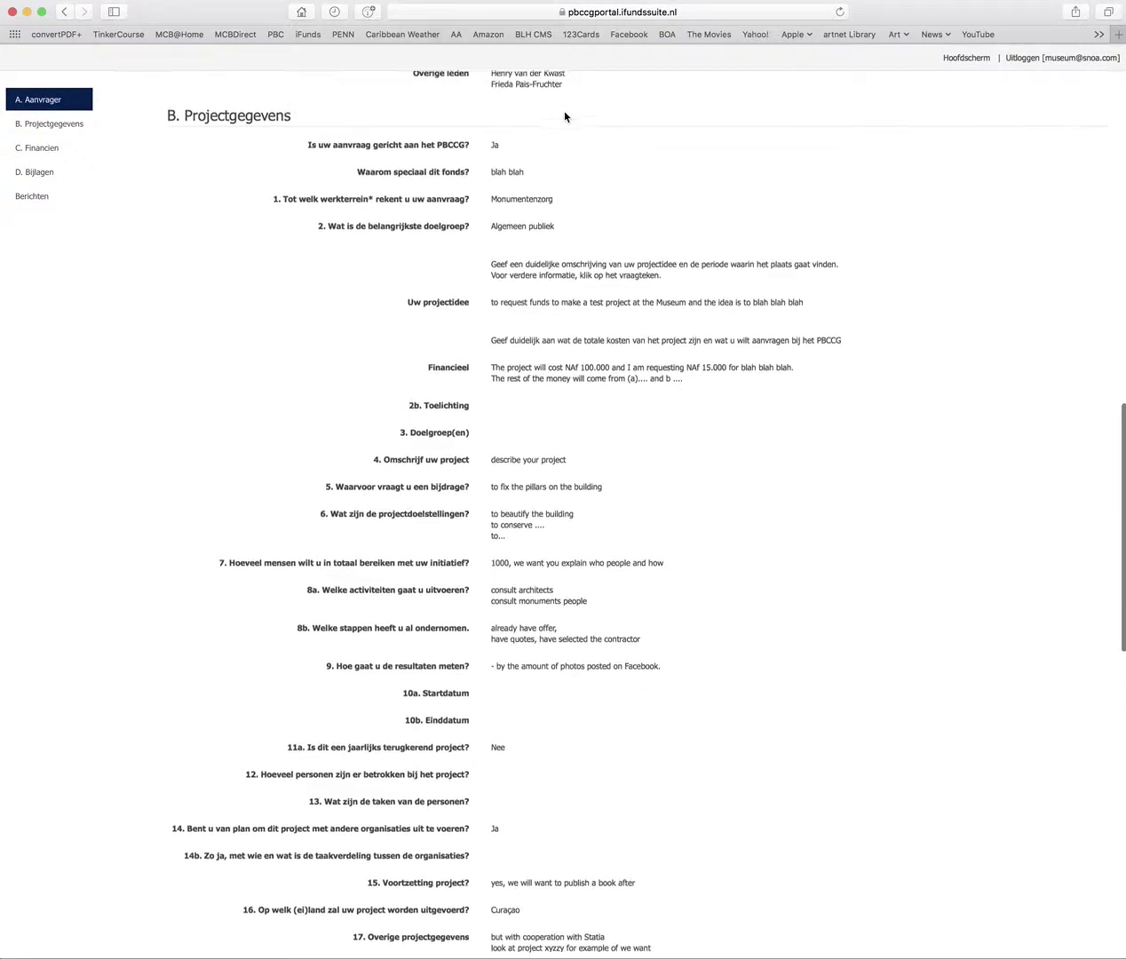
{"action": "scroll", "coordinate": [565, 116], "scroll_direction": "up", "scroll_amount": 1}
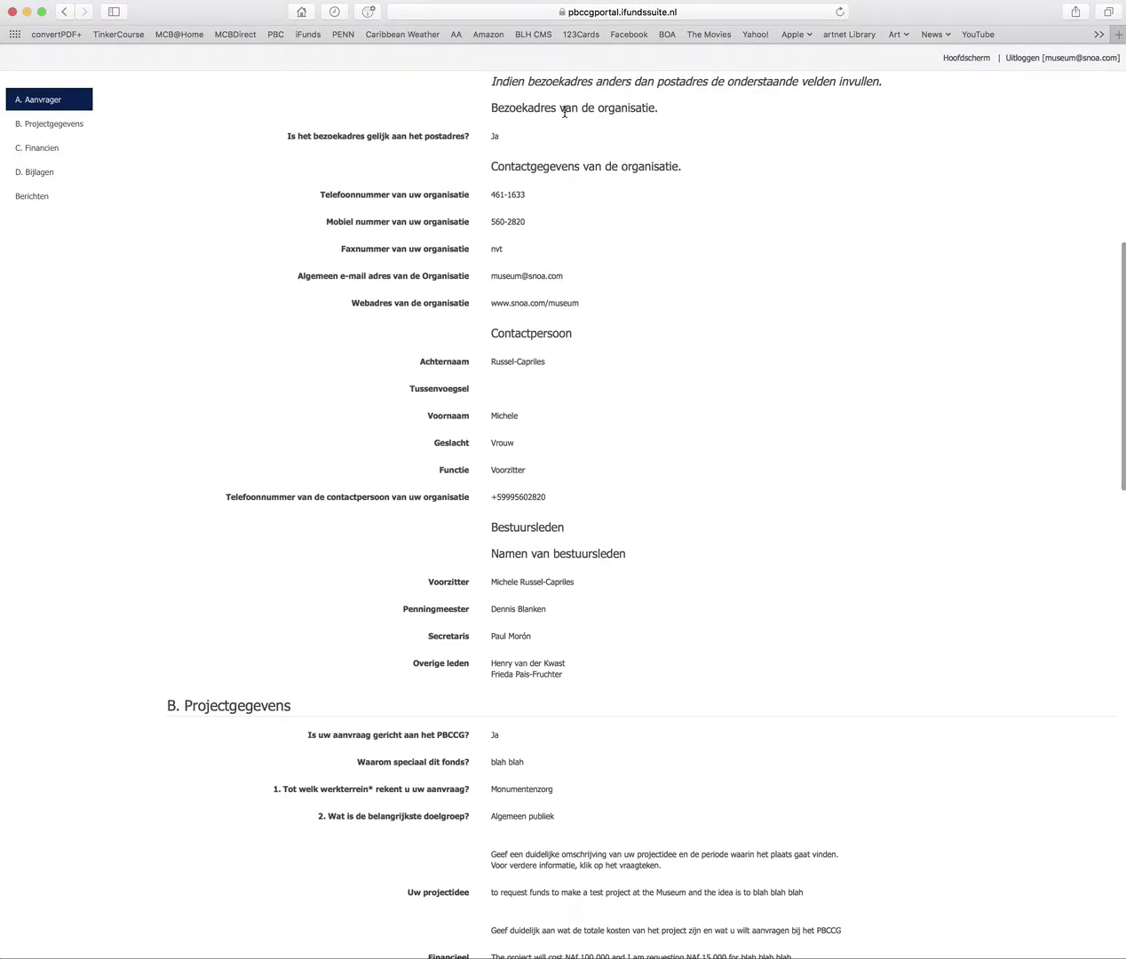
{"action": "scroll", "coordinate": [565, 112], "scroll_direction": "up", "scroll_amount": 10}
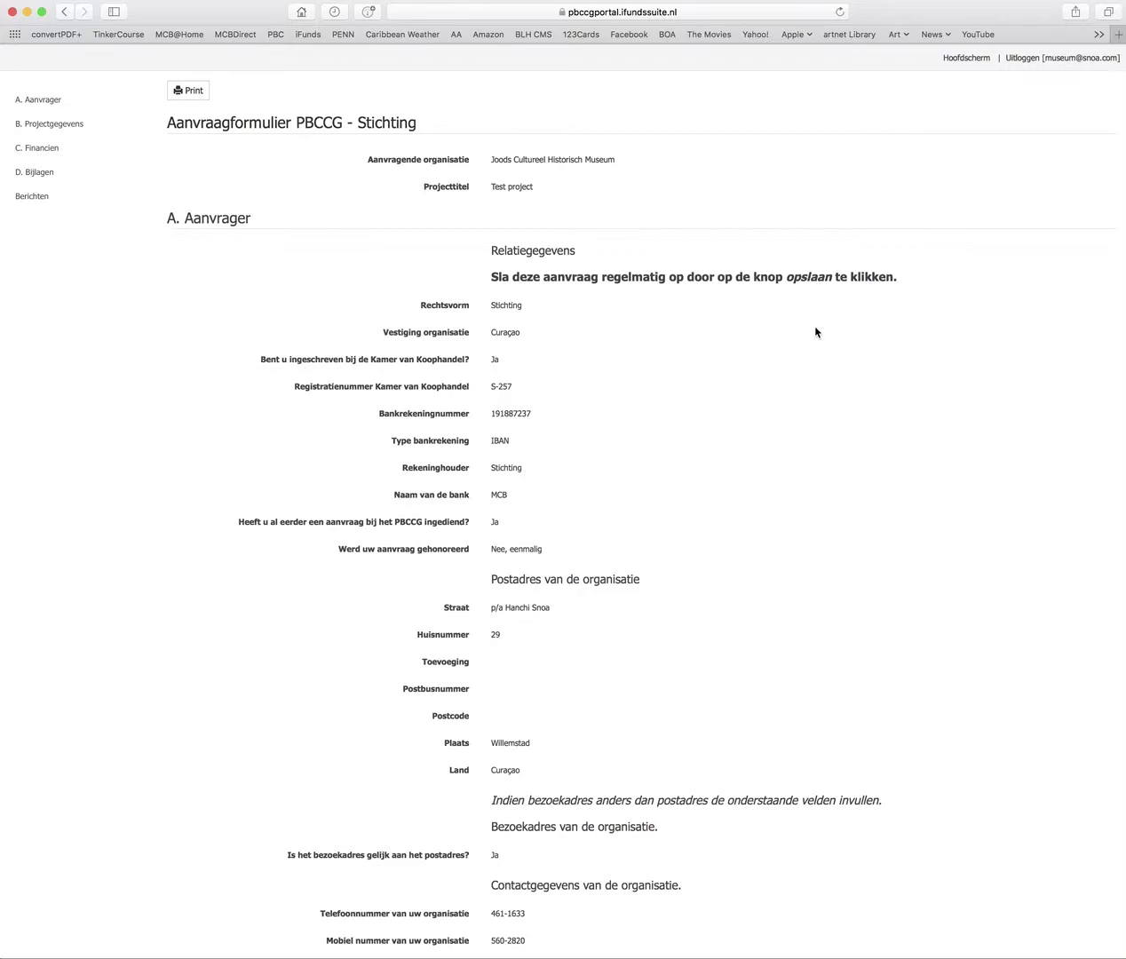
{"action": "left_click", "coordinate": [1031, 59]}
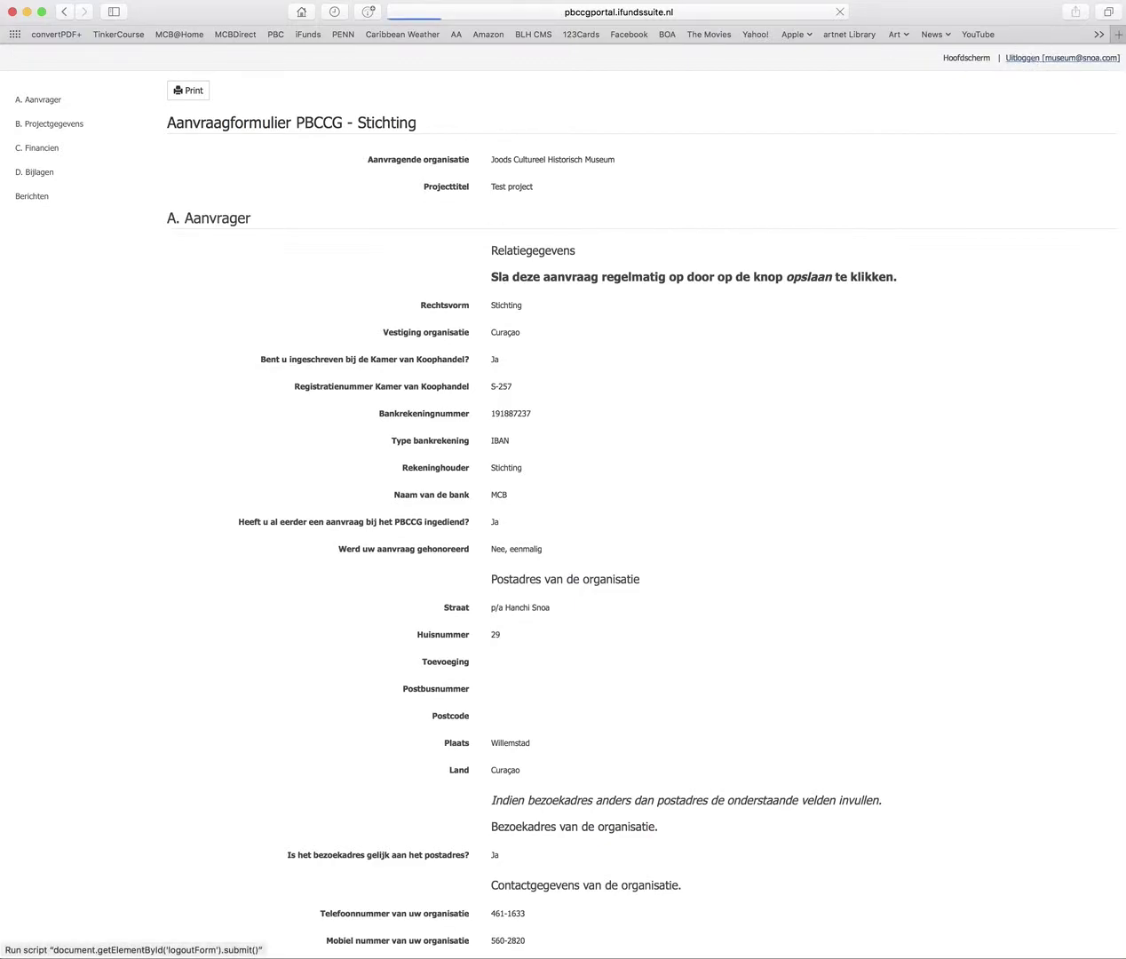